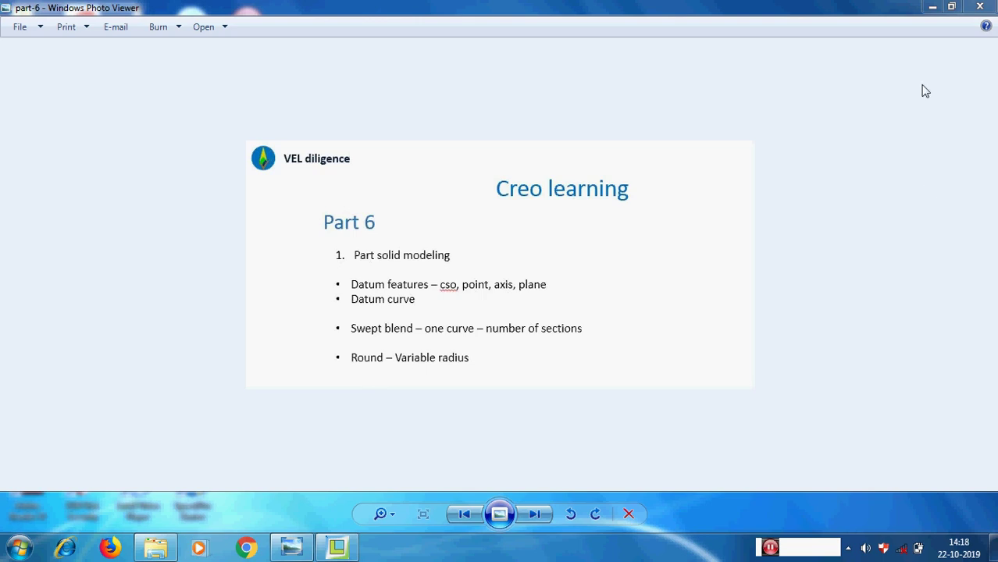
# Step: Switch to Creo Parametric and set the working directory to D:\creo-practice
pyautogui.click(933, 7)
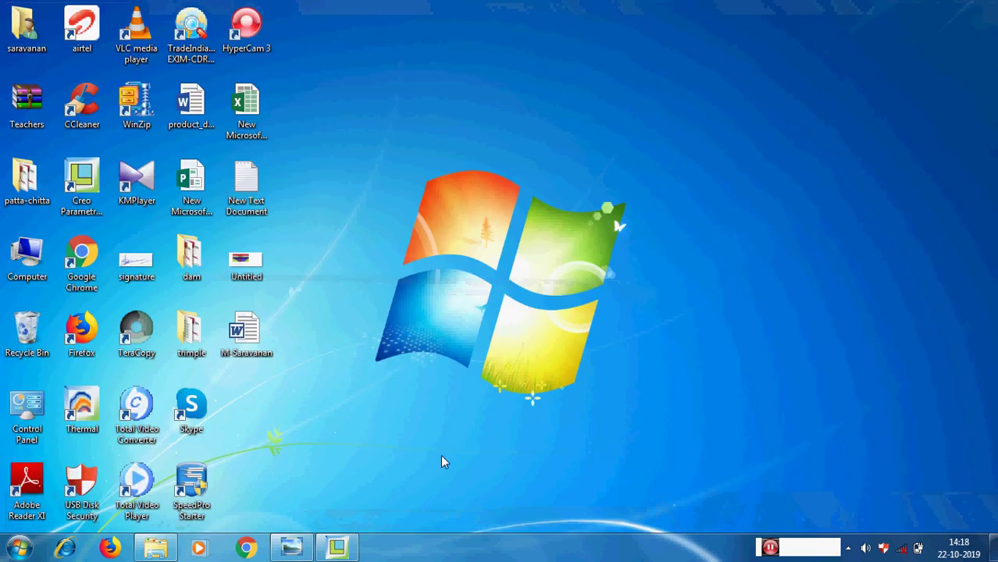
pyautogui.click(337, 547)
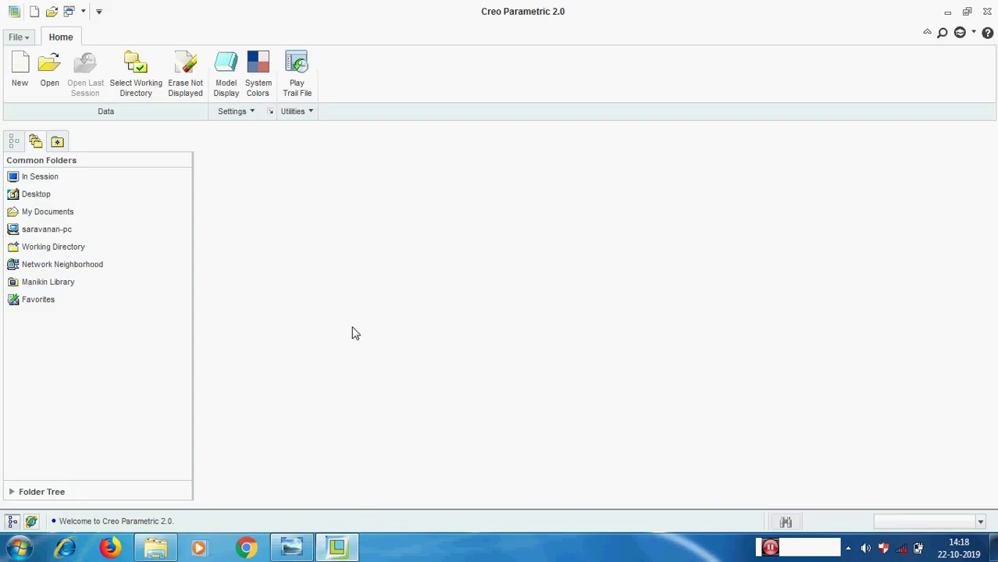
pyautogui.click(129, 67)
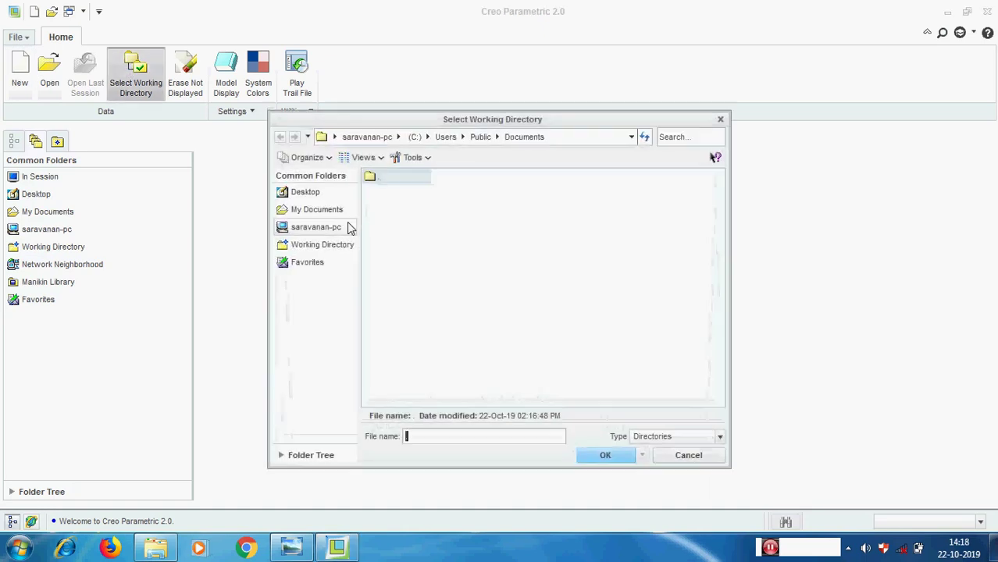
pyautogui.click(367, 137)
pyautogui.doubleClick(386, 208)
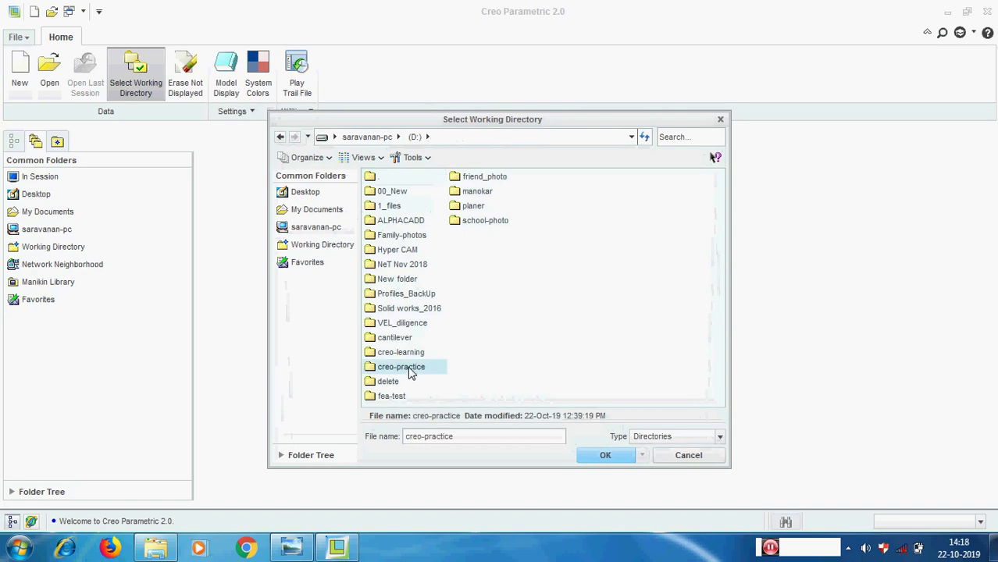
pyautogui.doubleClick(408, 374)
pyautogui.click(613, 456)
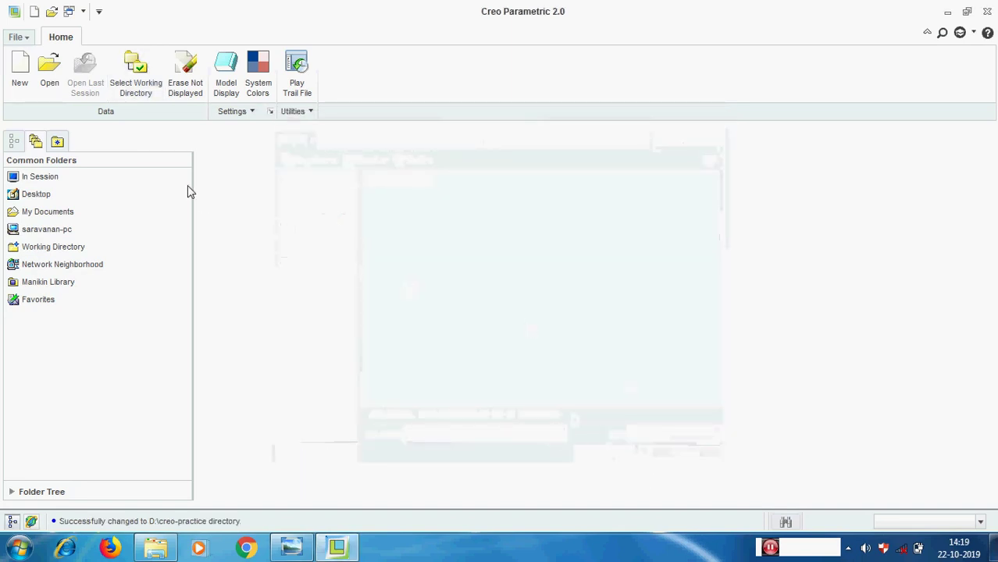
# Step: Create a new solid part named datum from the mmns_part_solid template instead of the default template
pyautogui.click(19, 68)
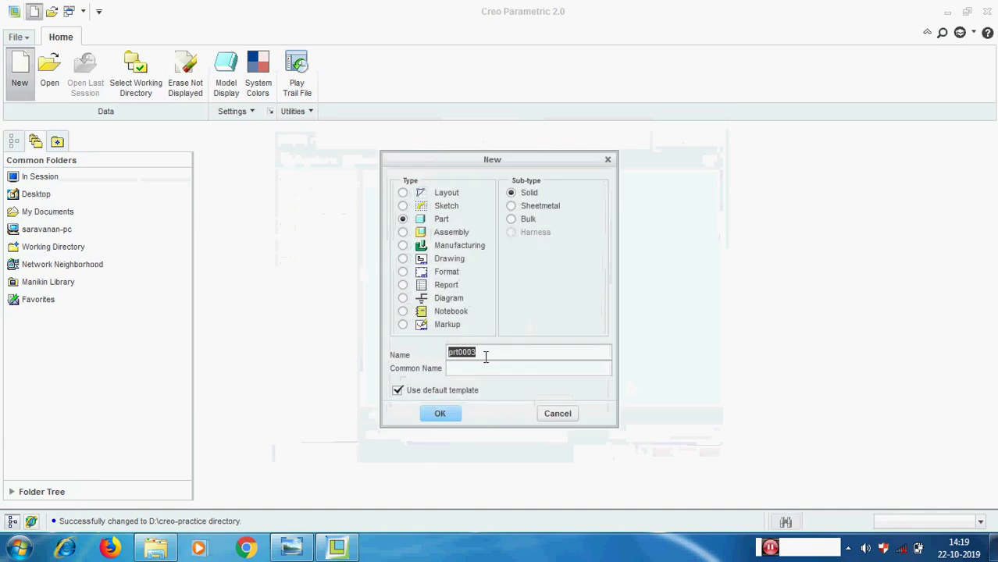
pyautogui.write('datum')
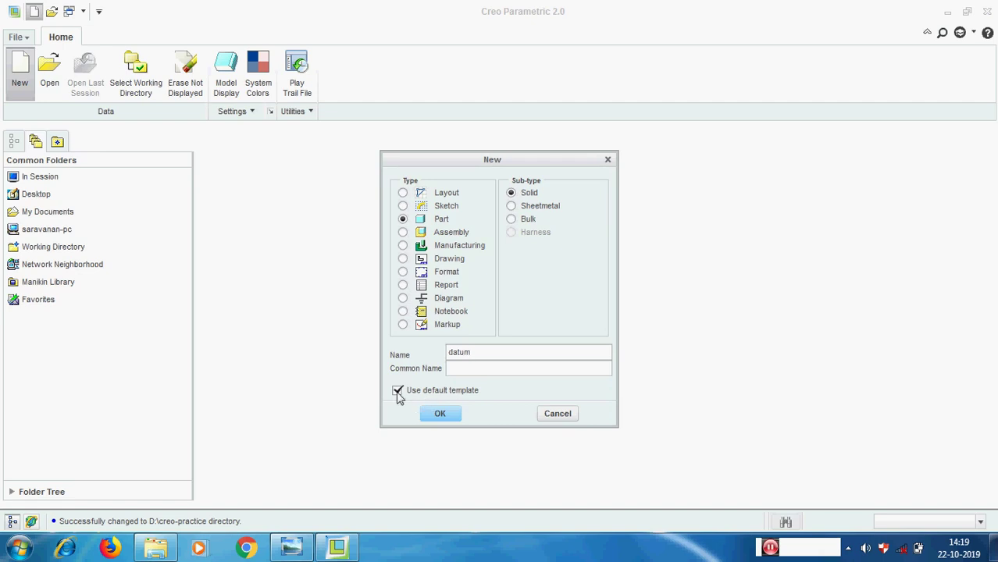
pyautogui.click(440, 414)
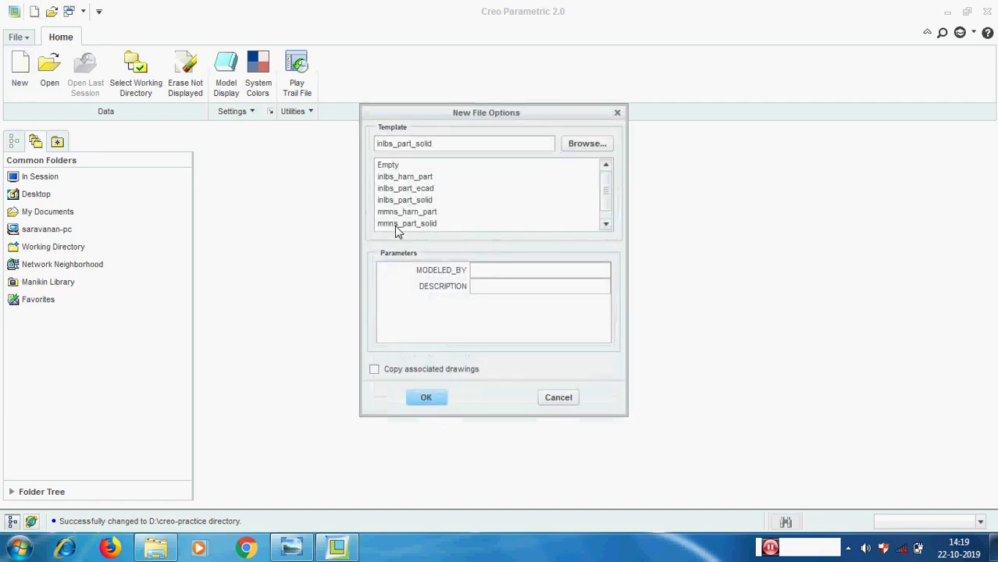
pyautogui.click(396, 224)
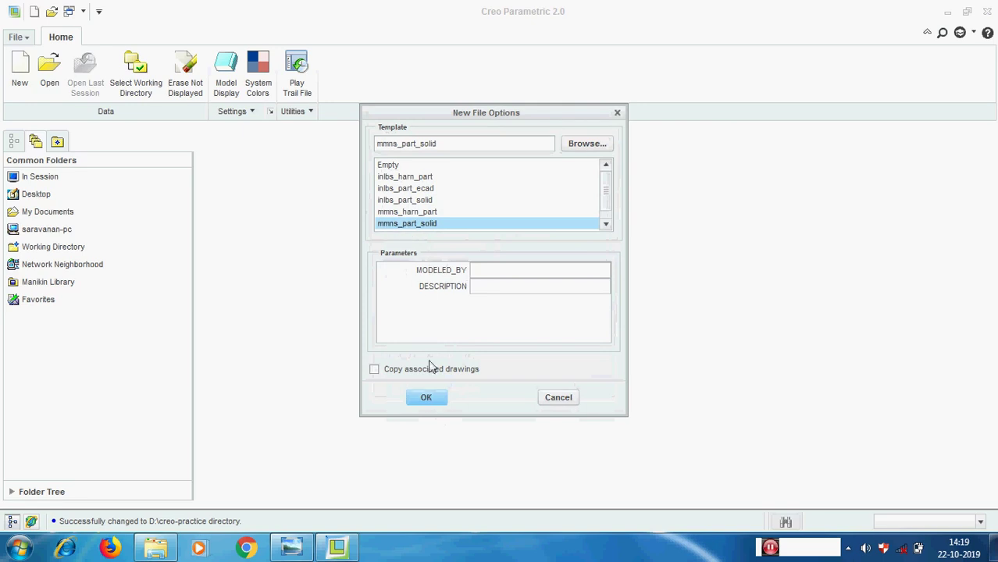
pyautogui.click(424, 398)
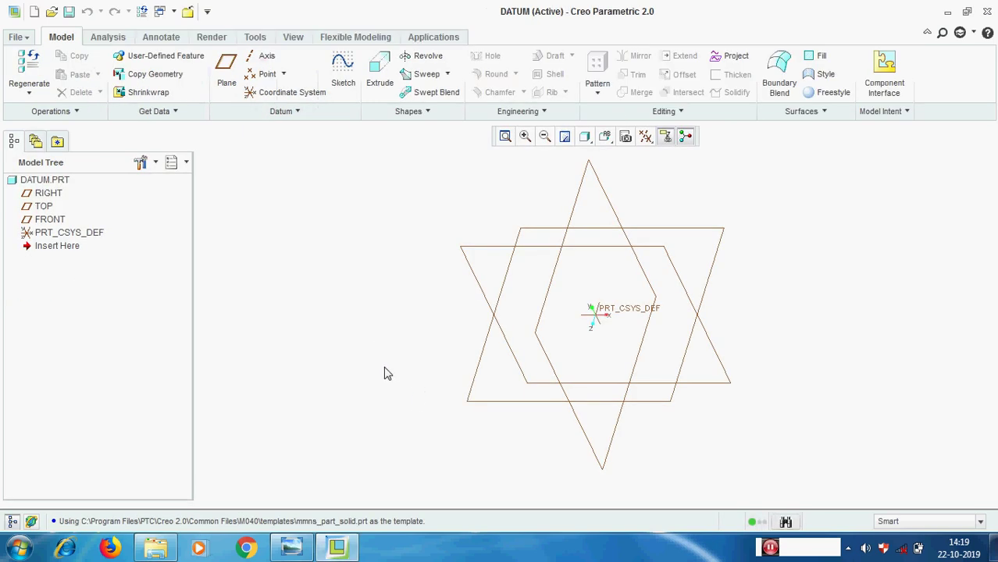
# Step: Review the lesson outline slide, and examine the part's default coordinate system and its RIGHT, TOP and FRONT datum planes
pyautogui.click(293, 548)
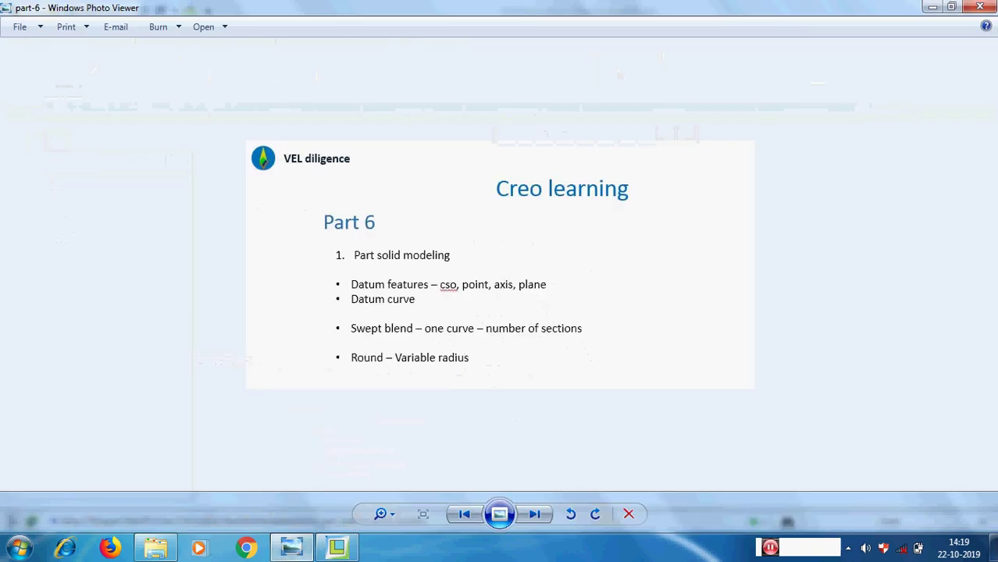
pyautogui.click(934, 8)
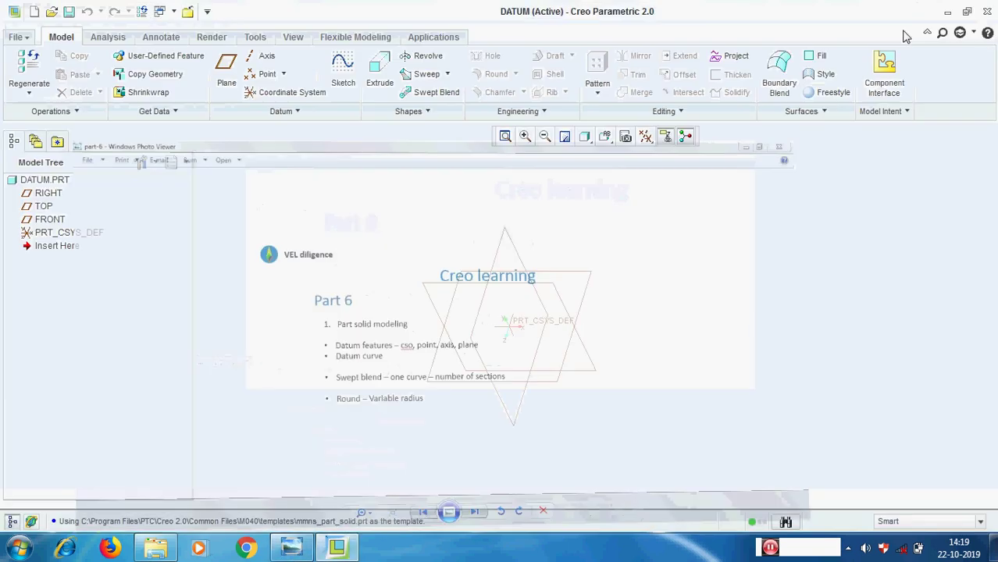
pyautogui.click(530, 326)
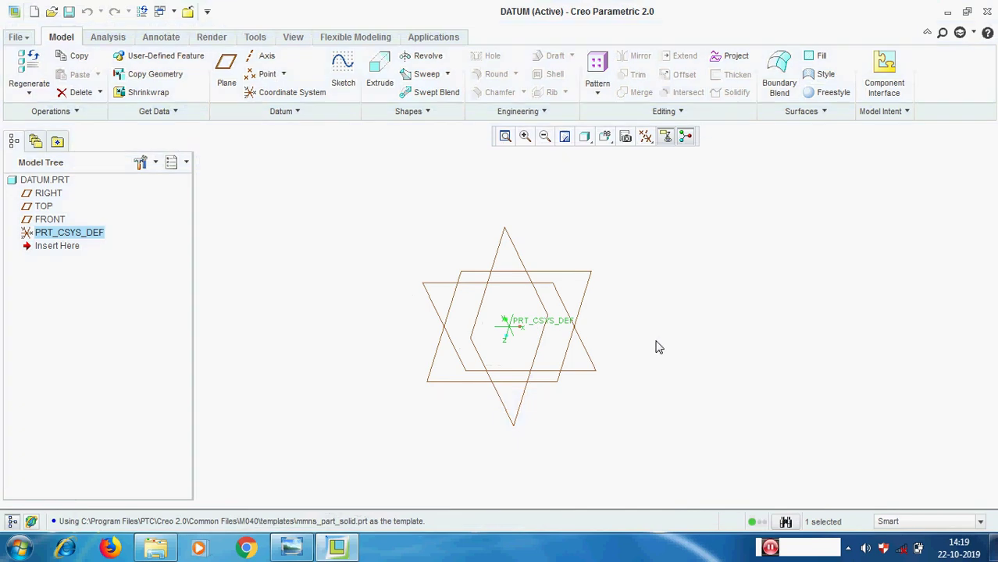
pyautogui.click(656, 348)
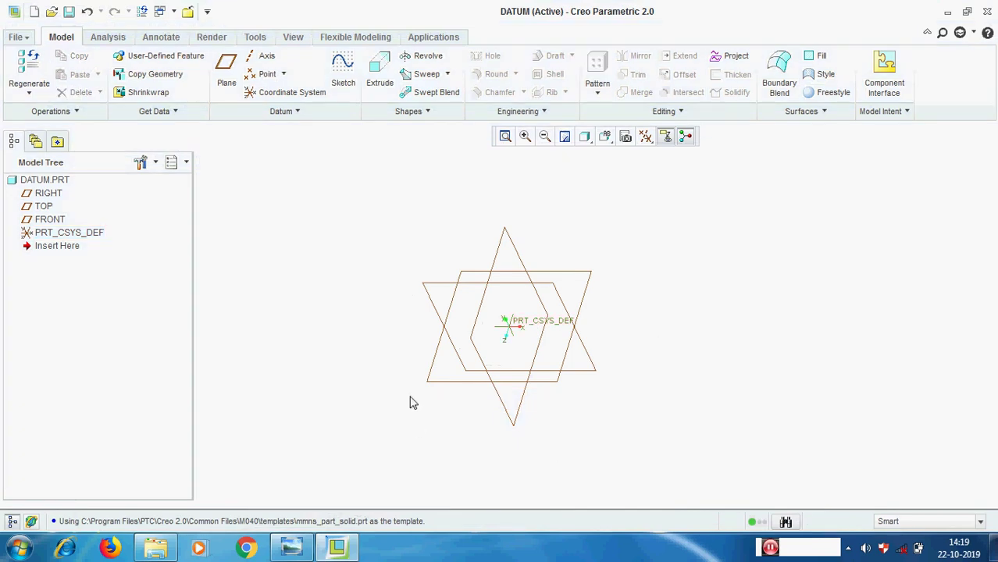
pyautogui.moveTo(395, 339); pyautogui.dragTo(451, 309, button='middle')
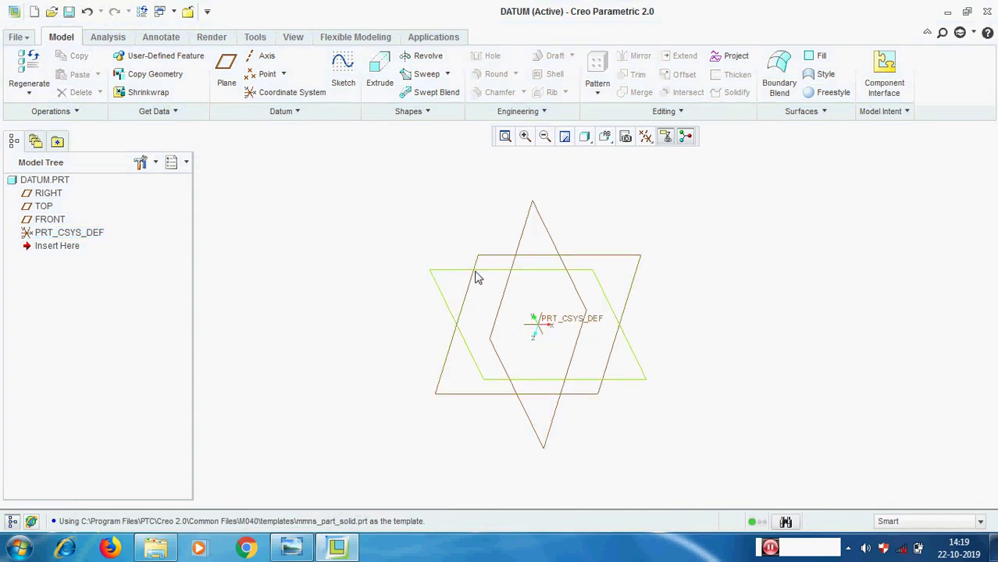
pyautogui.click(49, 220)
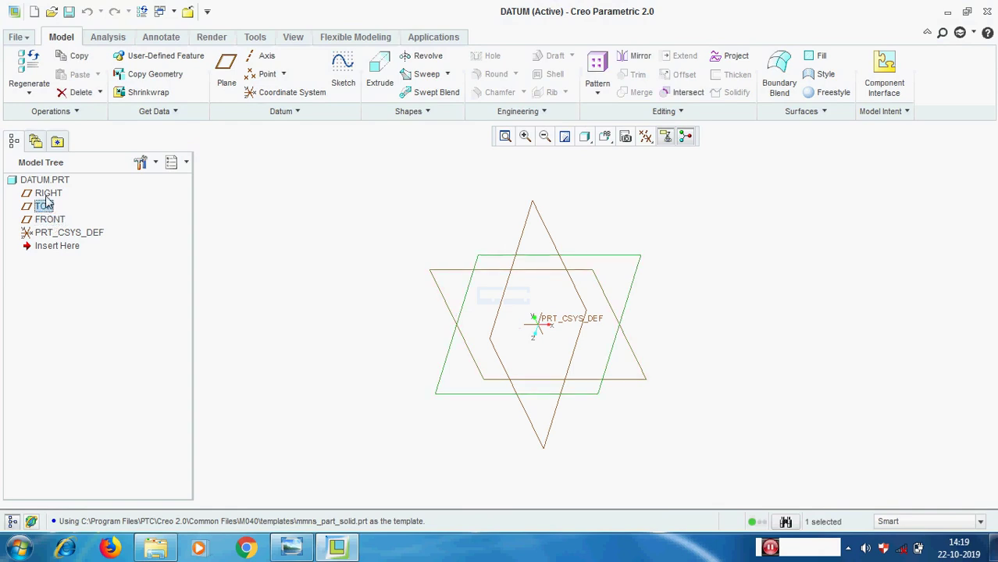
pyautogui.click(47, 193)
pyautogui.click(818, 303)
pyautogui.scroll(-2, 400, 346)
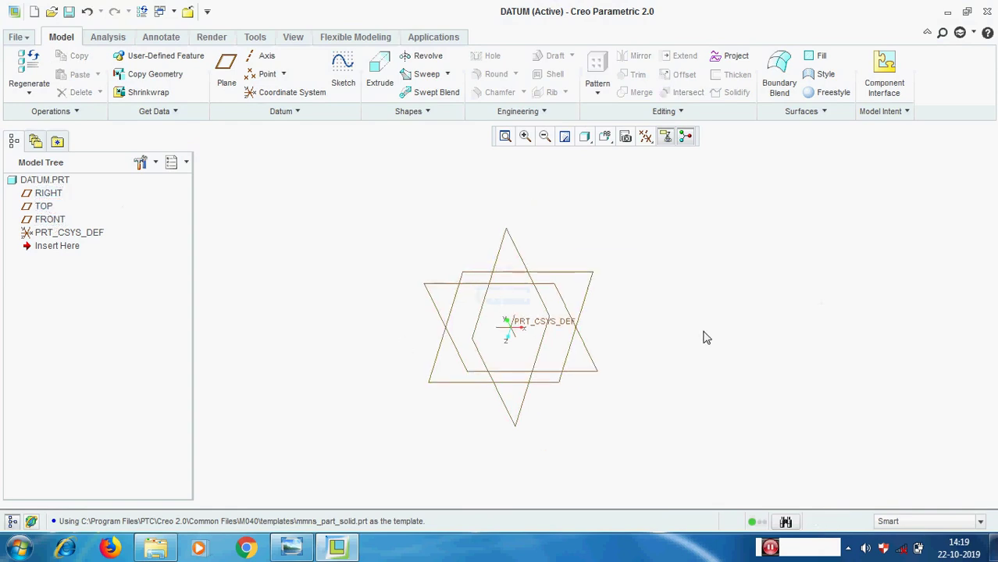
# Step: Start a new datum coordinate system referenced to PRT_CSYS_DEF, keeping the Cartesian offset type
pyautogui.click(293, 94)
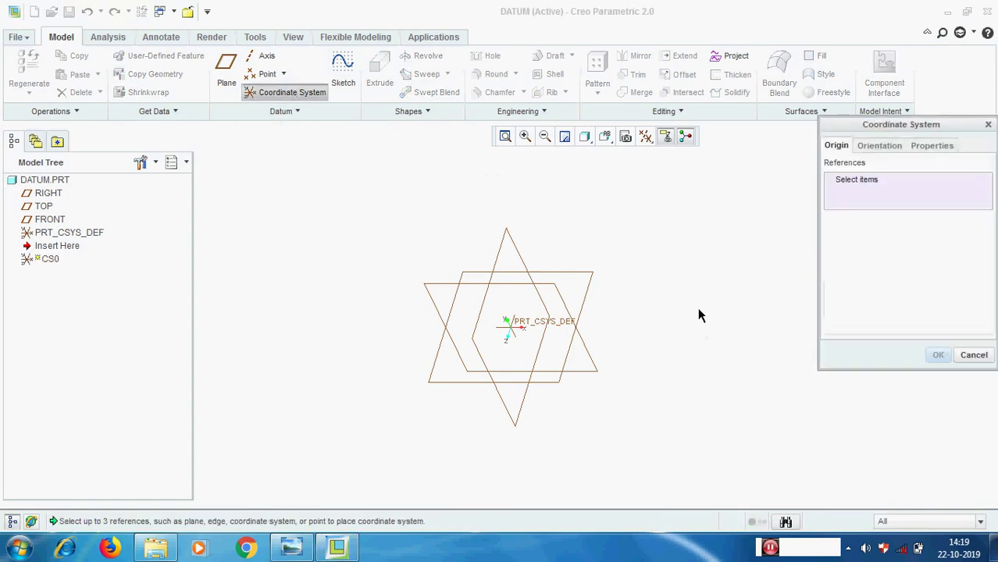
pyautogui.scroll(1, 699, 312)
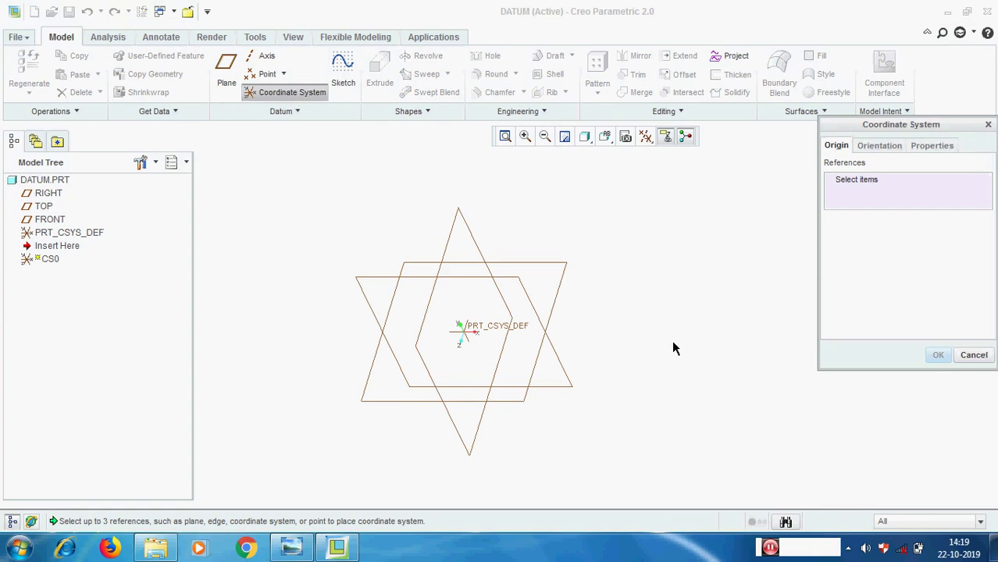
pyautogui.click(486, 328)
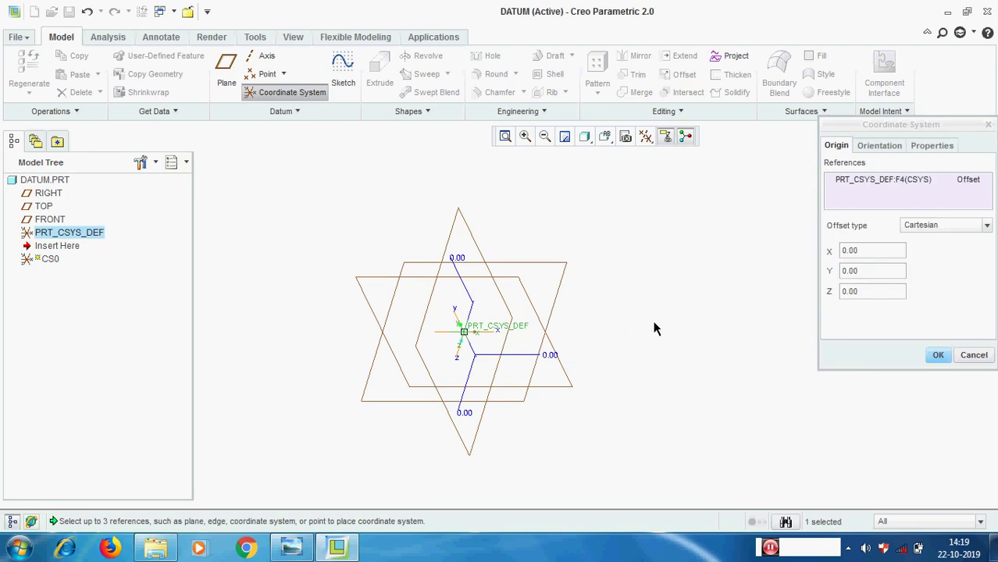
pyautogui.click(987, 225)
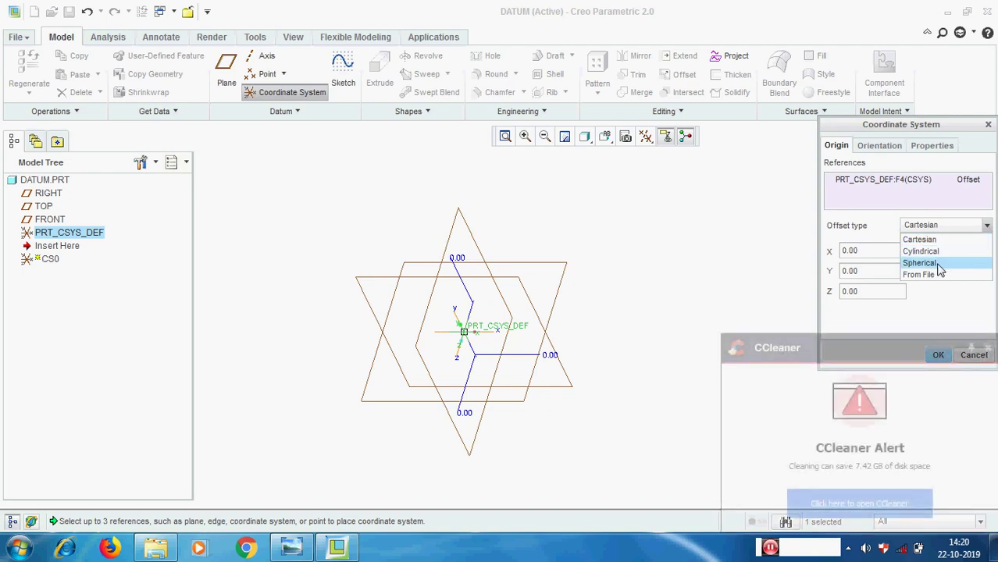
pyautogui.click(987, 349)
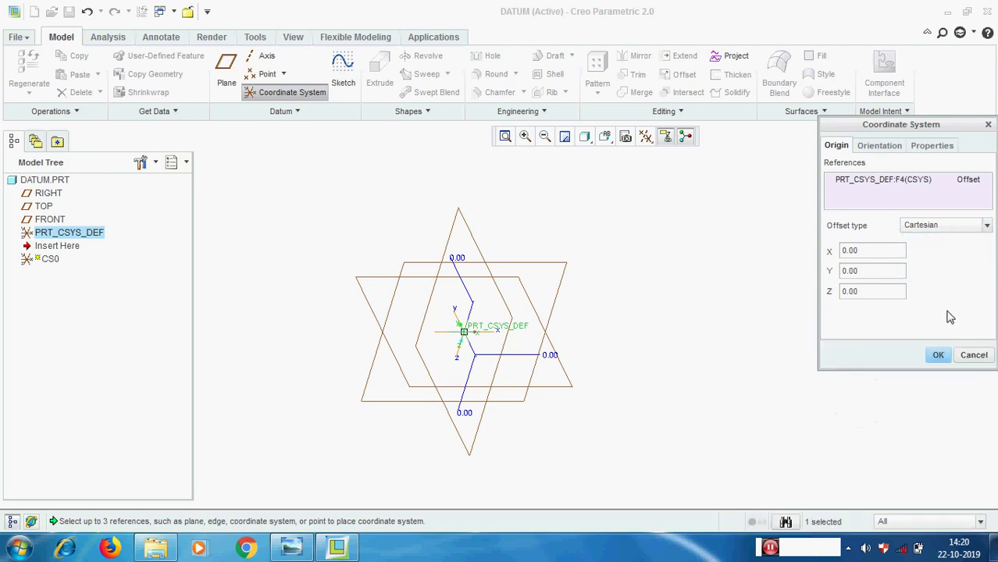
pyautogui.click(987, 226)
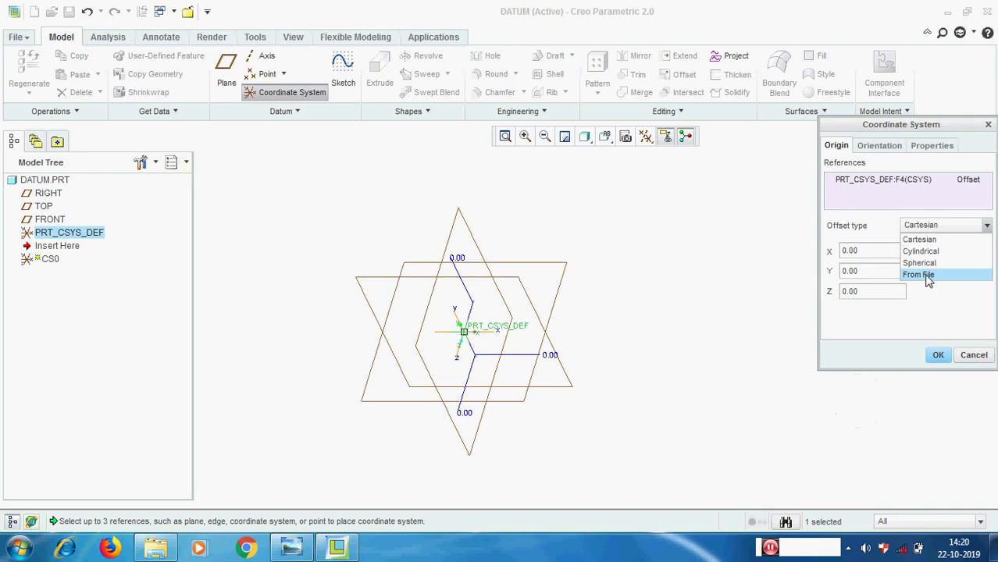
pyautogui.click(918, 228)
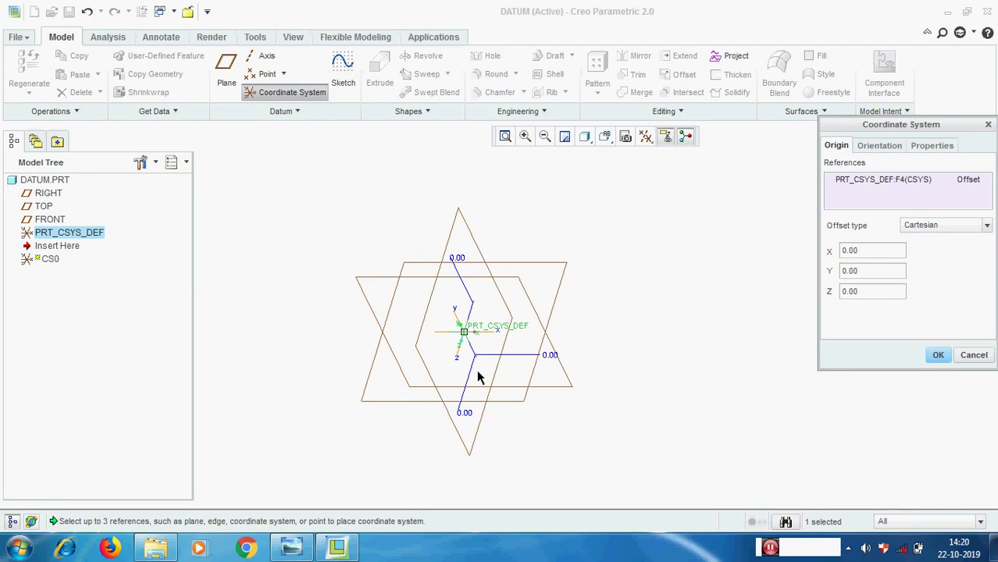
# Step: Set the new coordinate system's X, Y and Z offsets to 100 each
pyautogui.doubleClick(865, 251)
pyautogui.write('100')
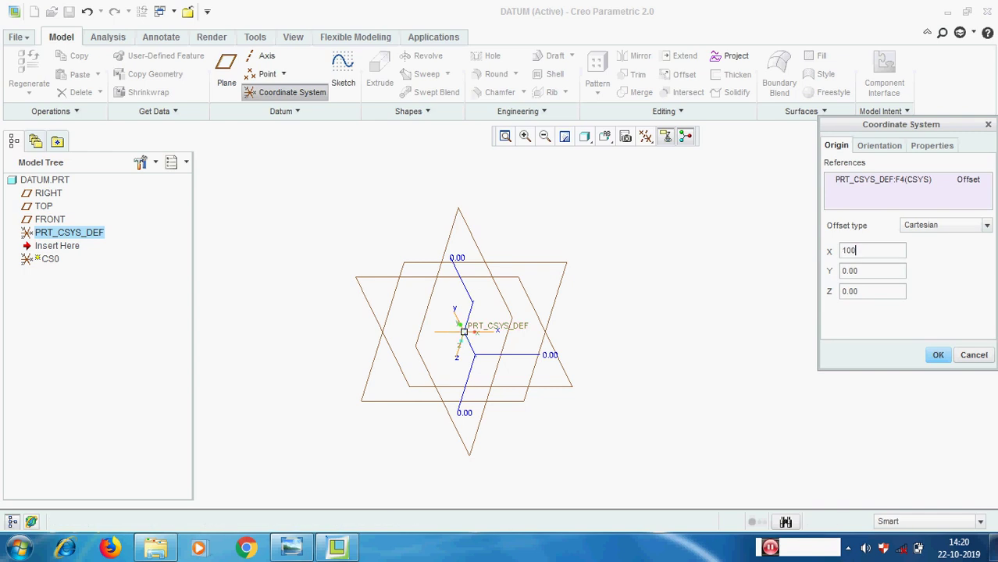
pyautogui.press('Return')
pyautogui.doubleClick(873, 273)
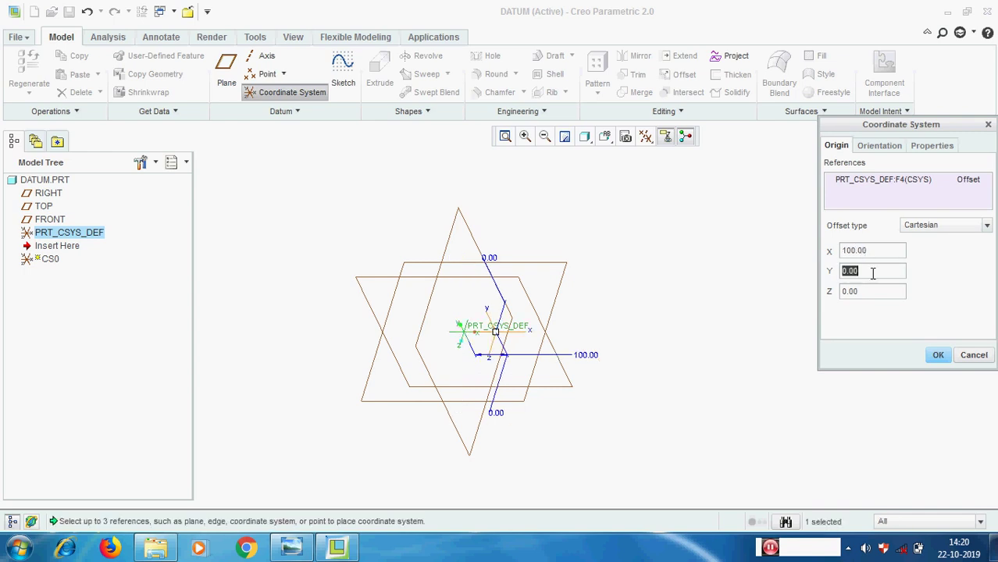
pyautogui.write('100')
pyautogui.press('Return')
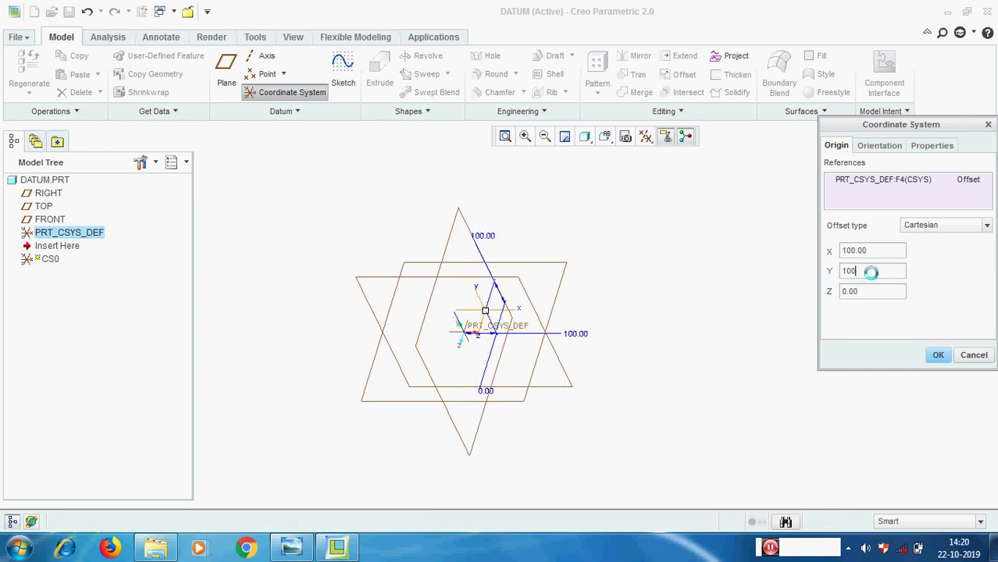
pyautogui.doubleClick(873, 290)
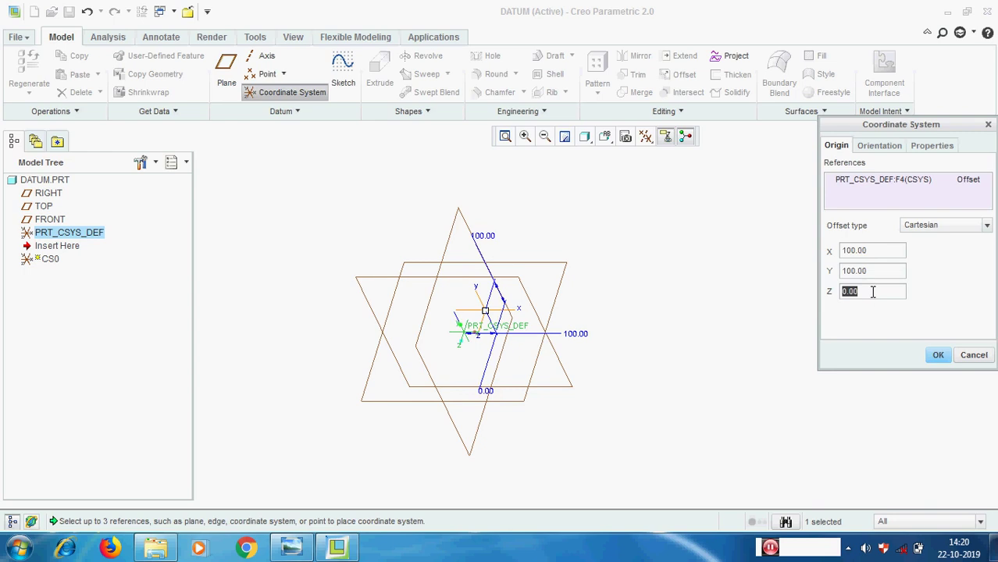
pyautogui.write('100')
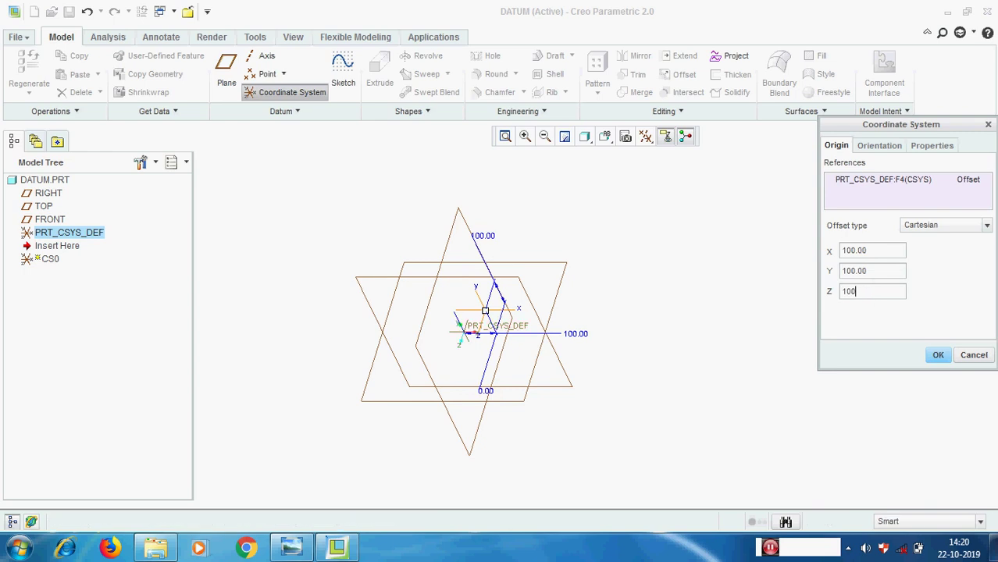
pyautogui.press('Return')
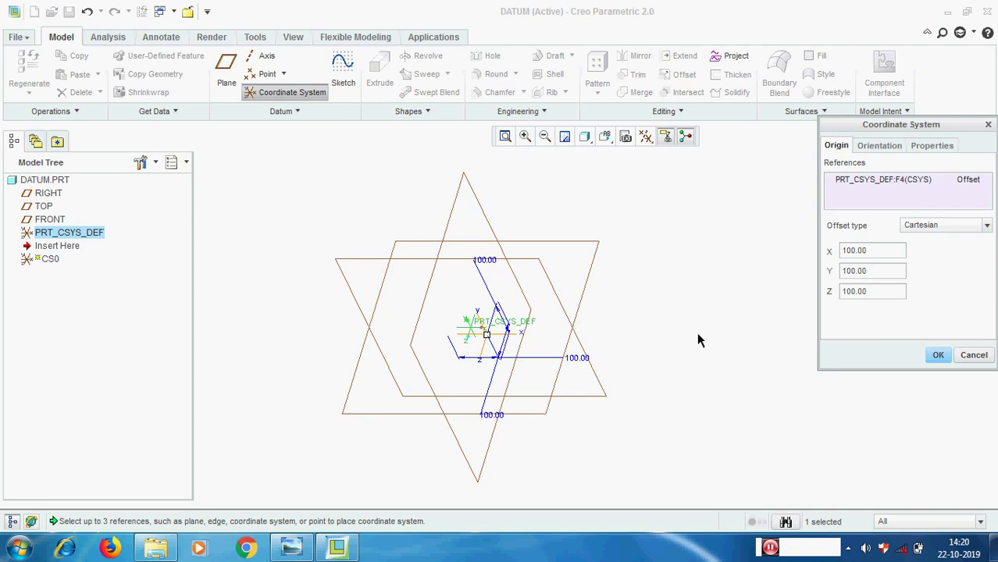
# Step: Check the orientation options, finish the offset coordinate system and inspect its position relative to PRT_CSYS_DEF
pyautogui.click(881, 146)
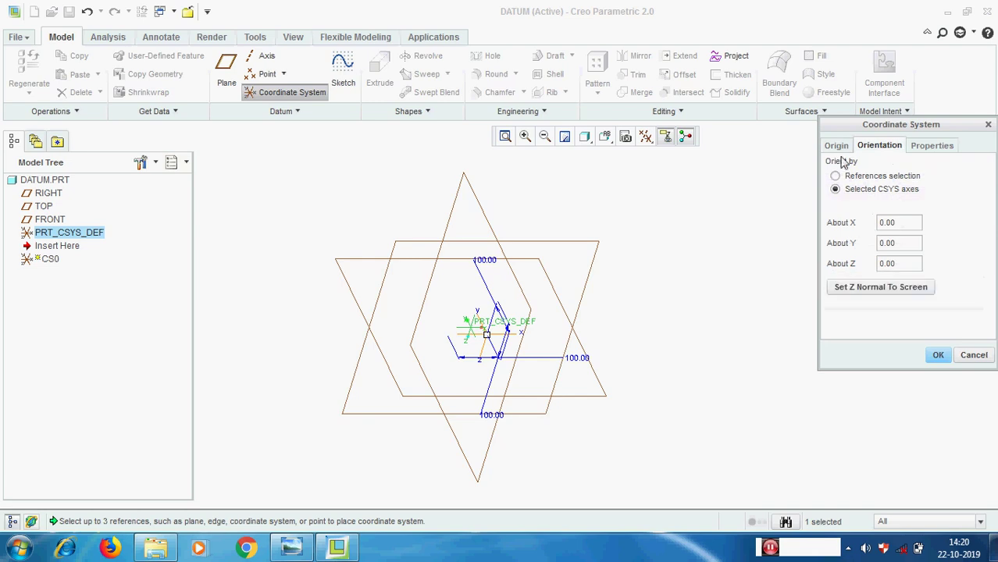
pyautogui.click(836, 147)
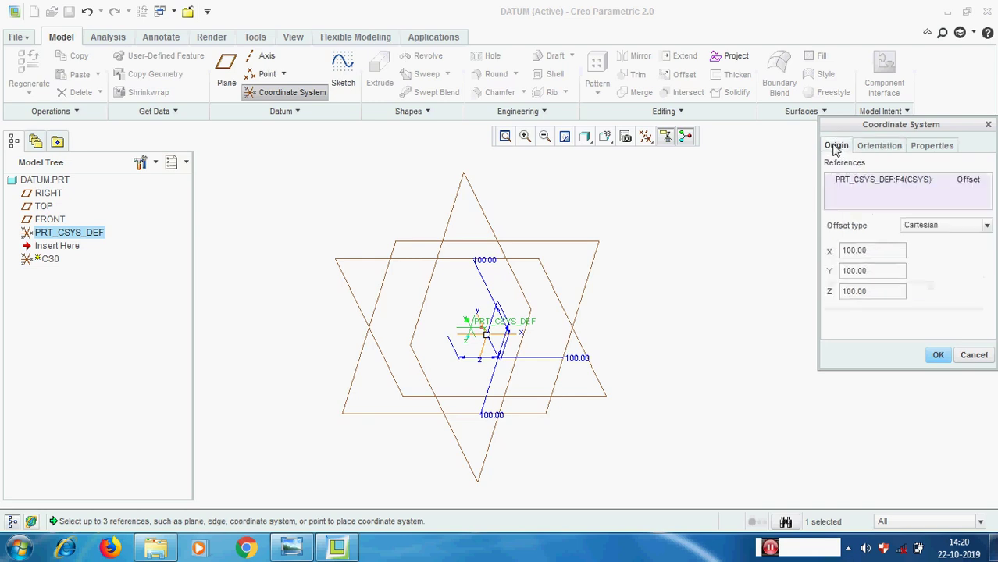
pyautogui.click(939, 355)
pyautogui.click(452, 345)
pyautogui.scroll(-6, 452, 345)
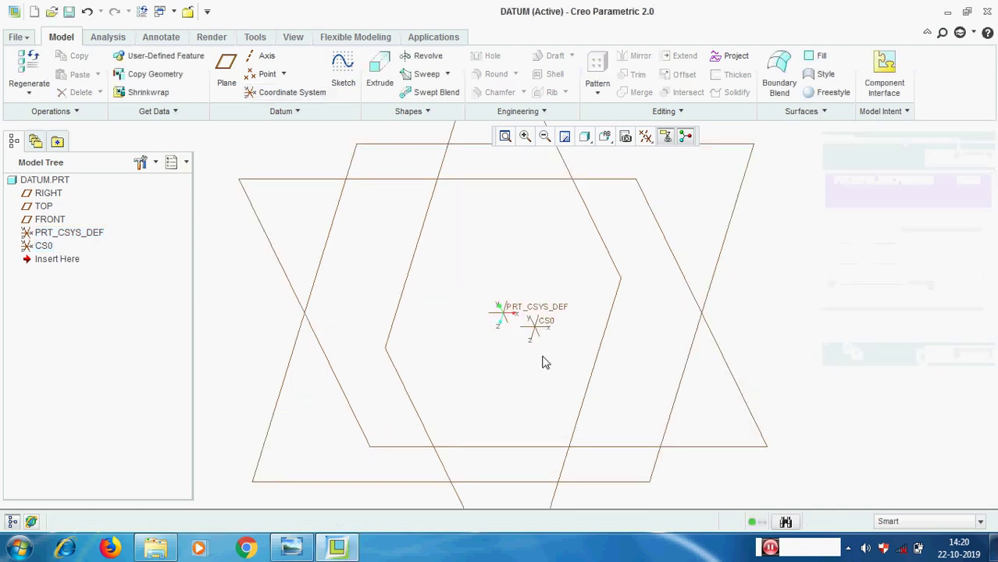
pyautogui.click(542, 291)
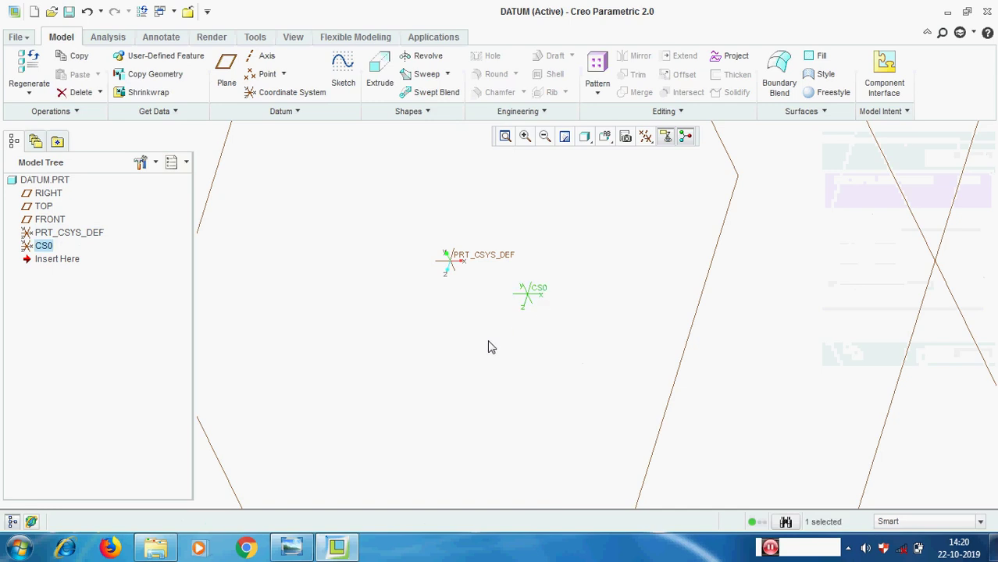
pyautogui.scroll(4, 486, 347)
pyautogui.click(787, 315)
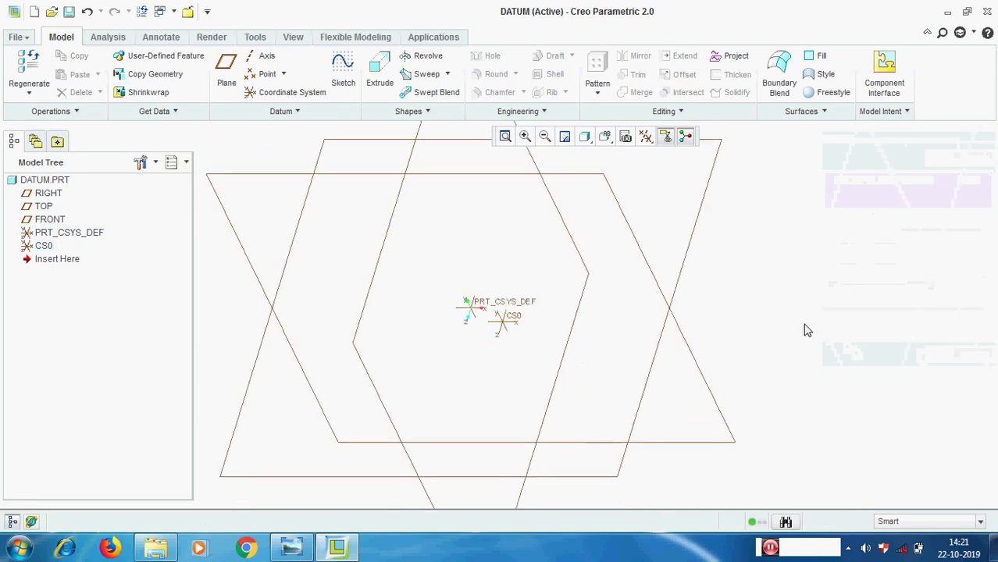
# Step: Delete the CS0 datum coordinate system offset from PRT_CSYS_DEF
pyautogui.click(515, 323)
pyautogui.rightClick(514, 322)
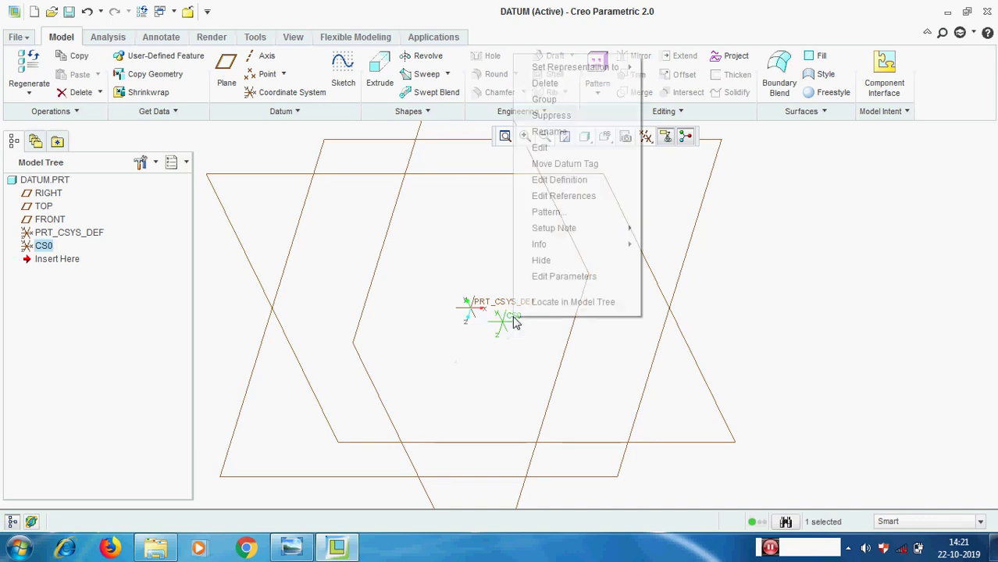
pyautogui.click(557, 82)
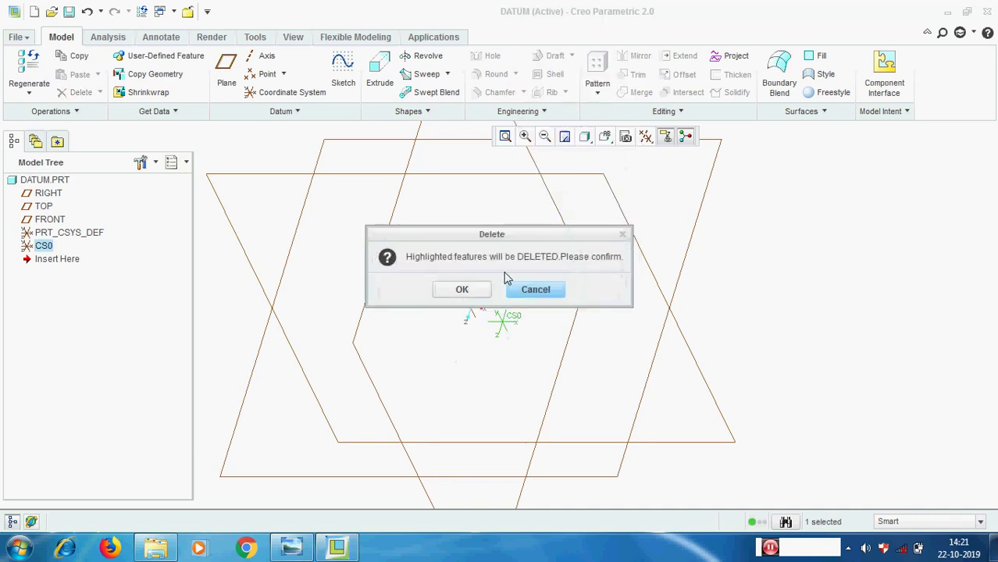
pyautogui.click(462, 291)
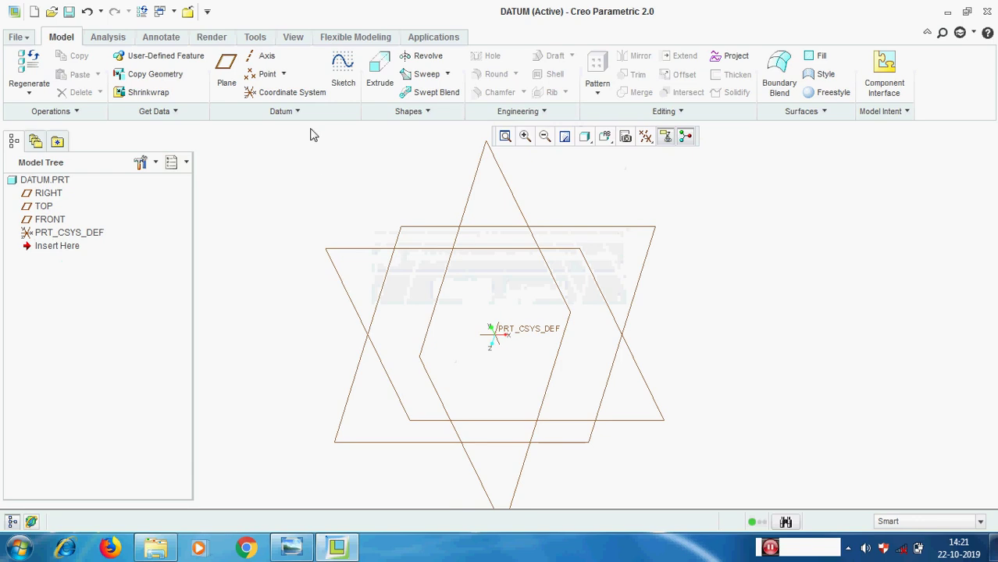
# Step: Start a new datum coordinate system referenced to PRT_CSYS_DEF with the Cylindrical offset type
pyautogui.click(290, 92)
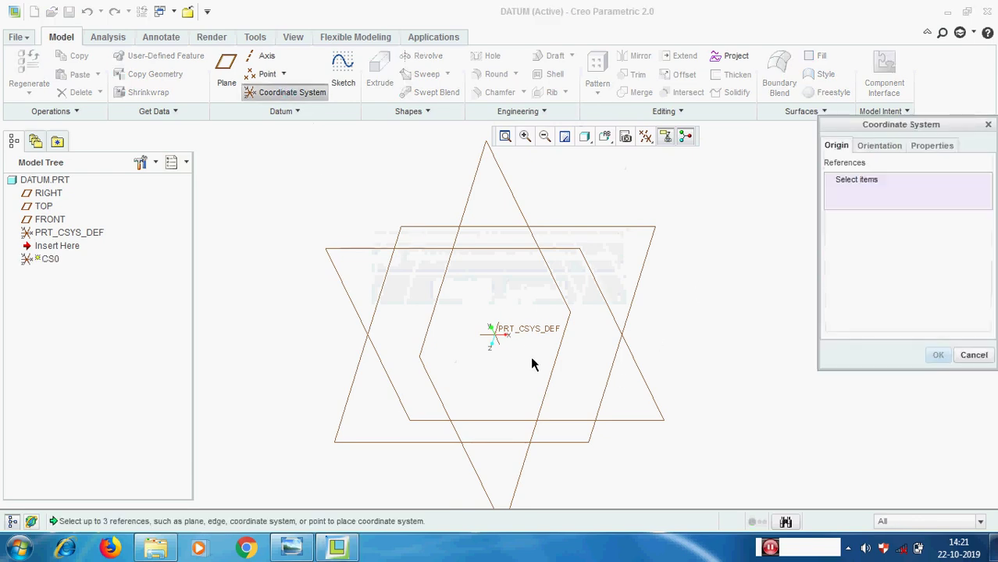
pyautogui.click(50, 235)
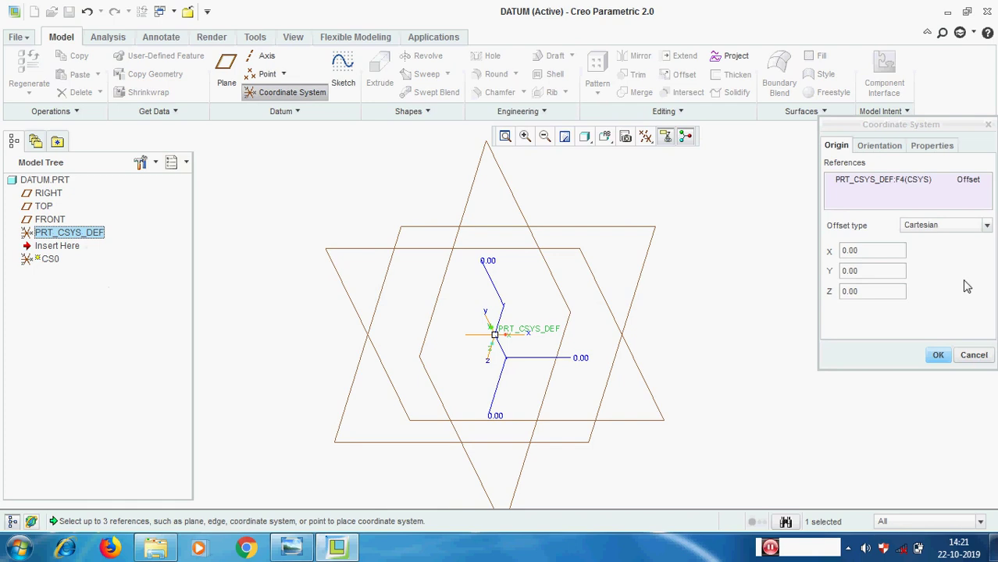
pyautogui.click(988, 226)
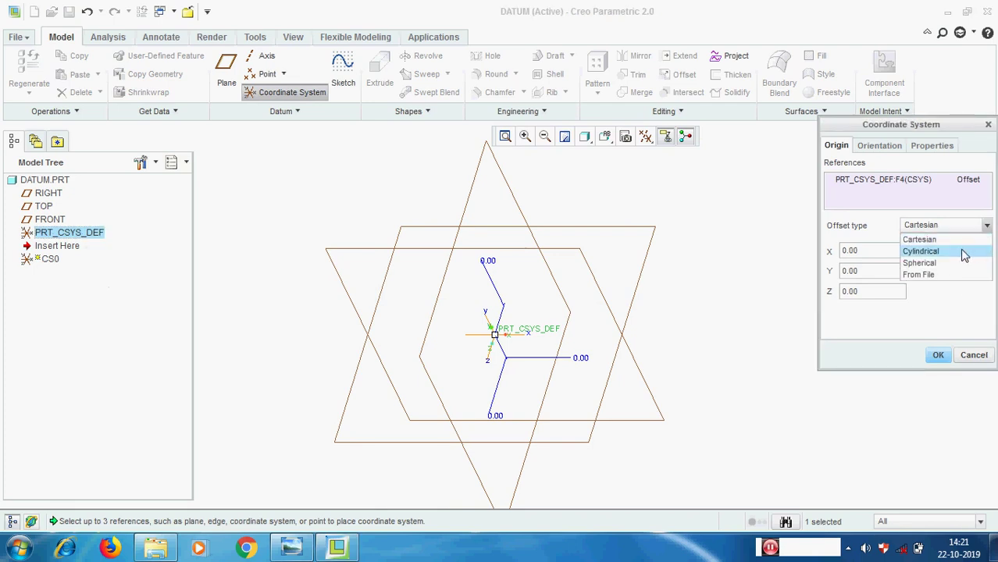
pyautogui.click(921, 251)
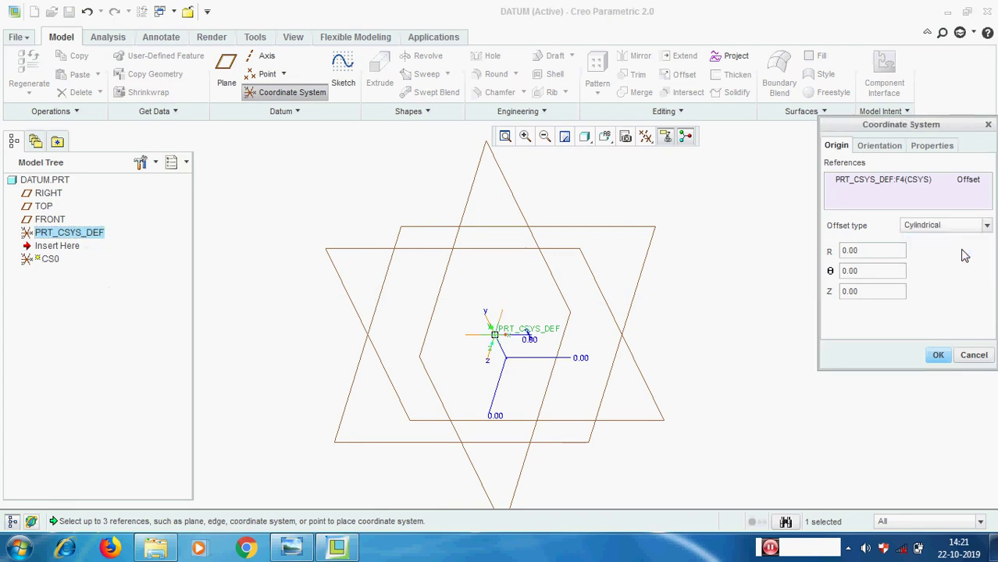
# Step: Set the cylindrical coordinate system's R offset to 100 and its Z offset to 100
pyautogui.doubleClick(870, 250)
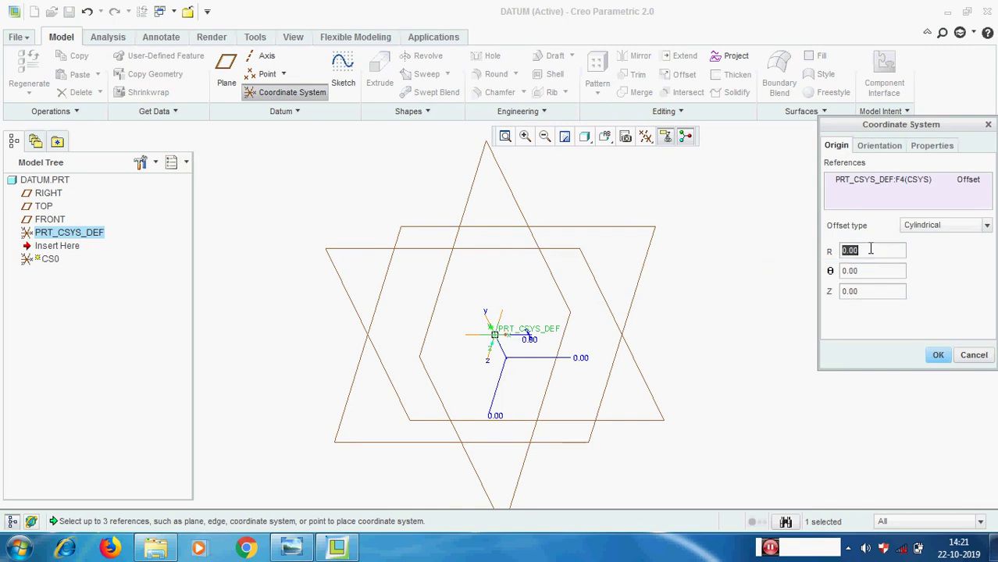
pyautogui.write('100')
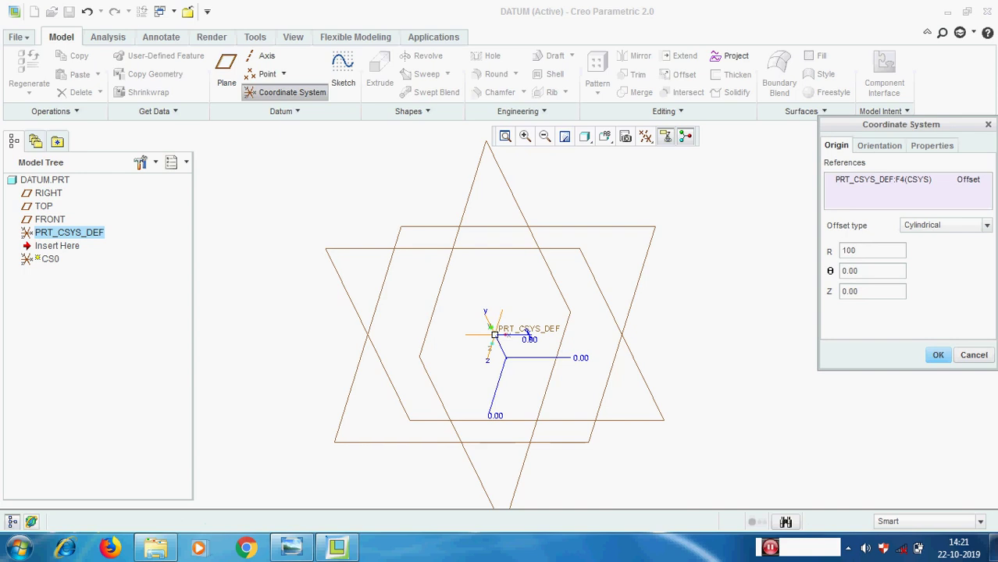
pyautogui.press('Return')
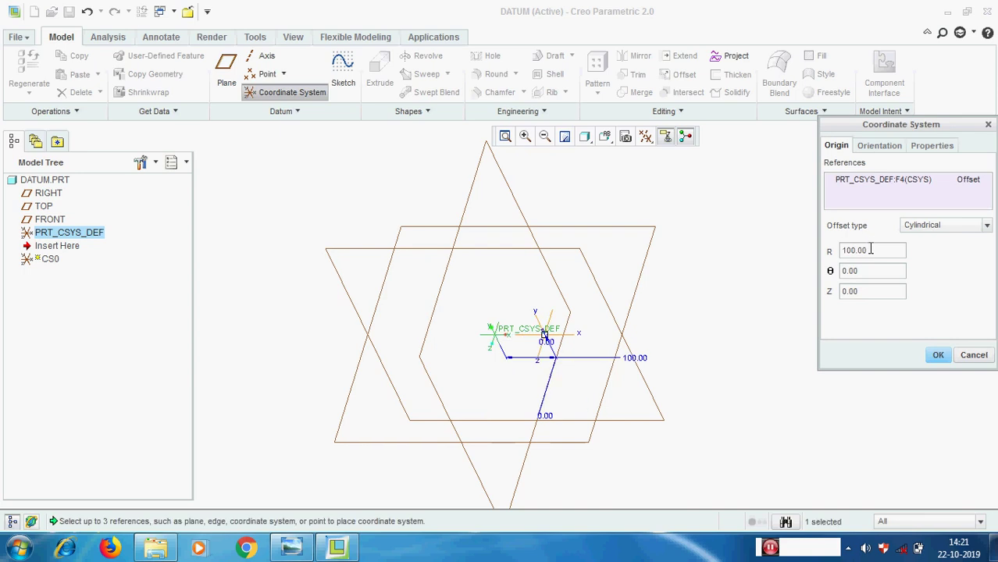
pyautogui.click(863, 291)
pyautogui.write('1')
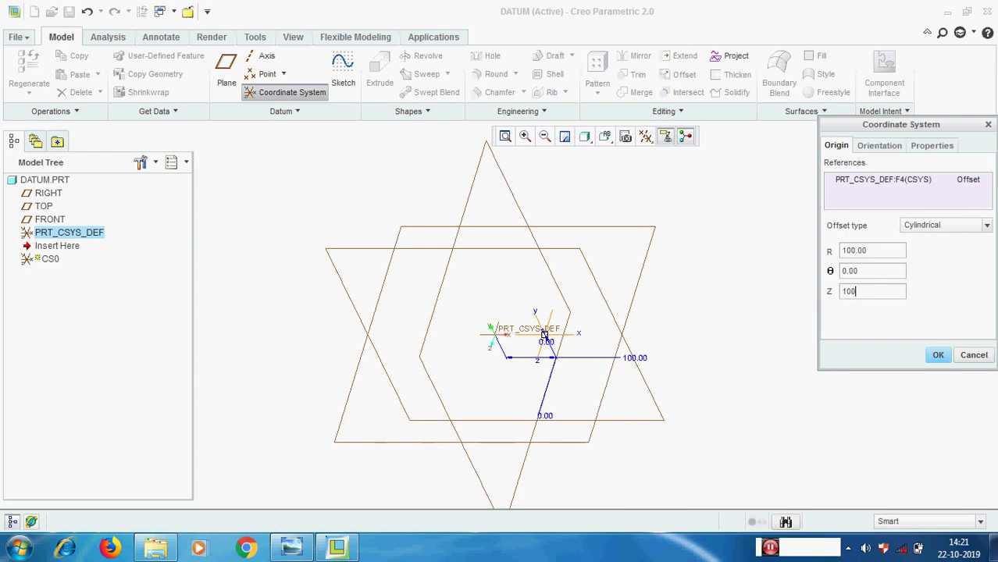
pyautogui.write('00')
pyautogui.press('Return')
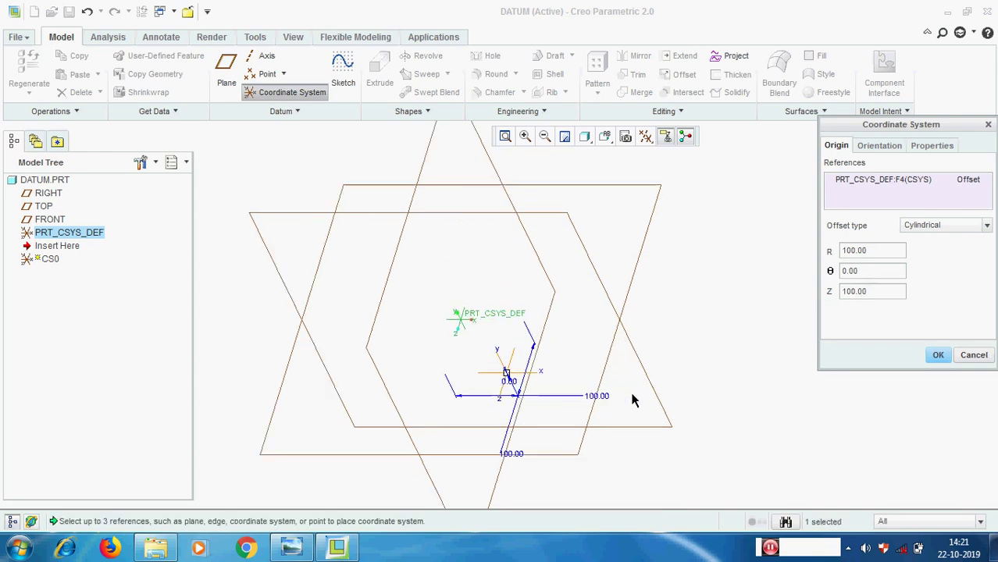
# Step: Set the cylindrical coordinate system's theta angle to 45 and check the offset preview
pyautogui.moveTo(551, 397); pyautogui.dragTo(528, 395, button='middle')
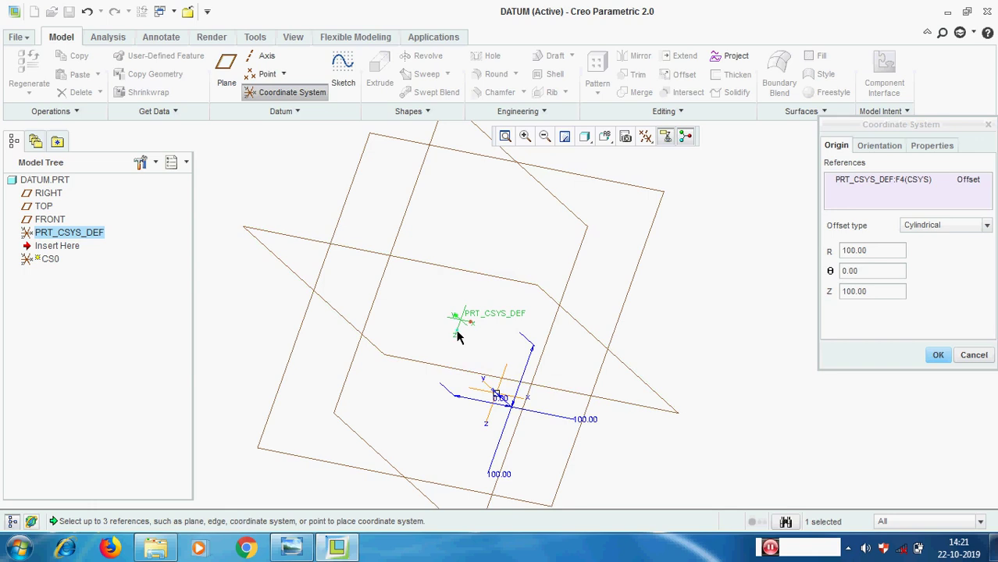
pyautogui.moveTo(577, 370); pyautogui.dragTo(683, 337, button='middle')
pyautogui.click(871, 272)
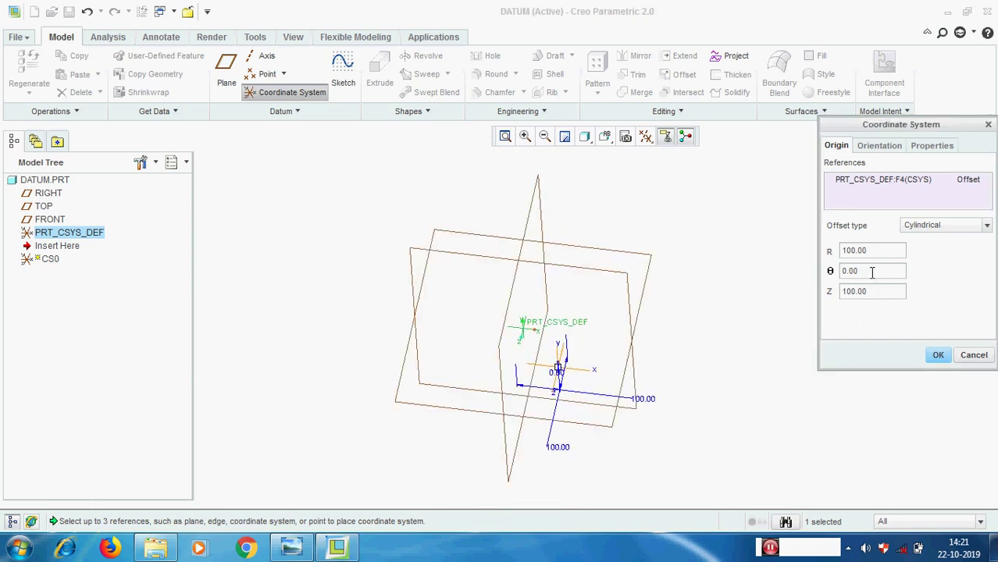
pyautogui.doubleClick(872, 272)
pyautogui.write('45')
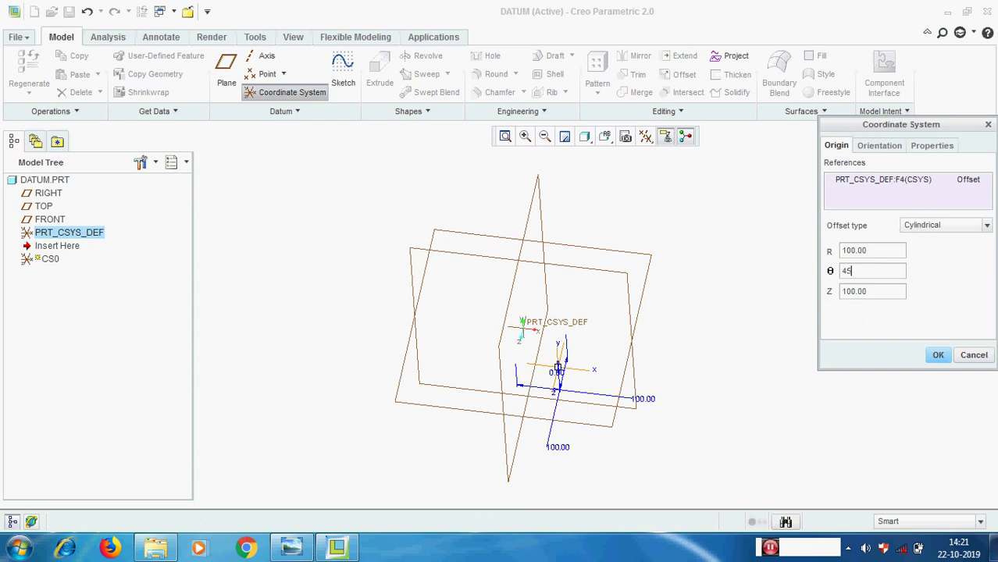
pyautogui.click(654, 316)
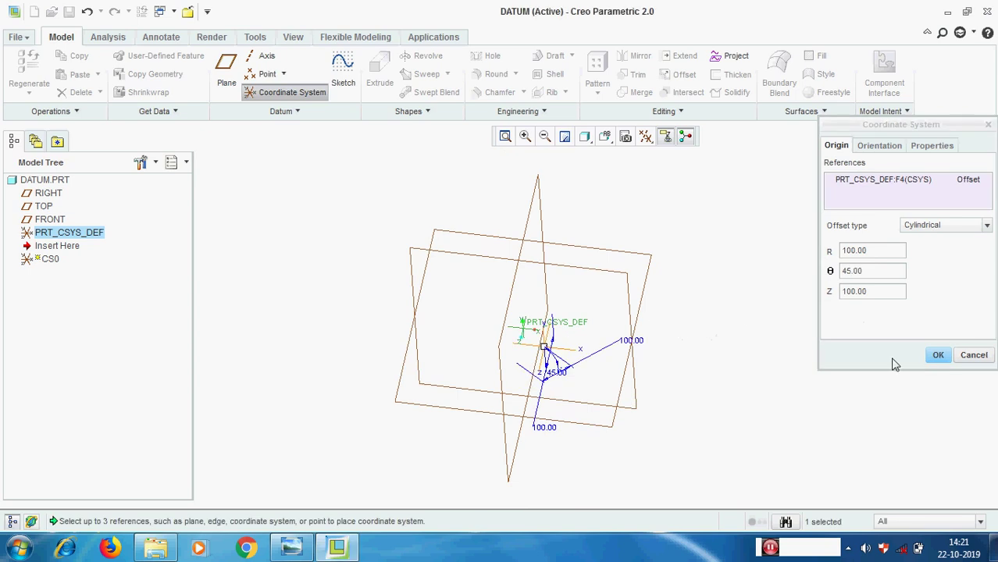
pyautogui.moveTo(702, 368); pyautogui.dragTo(875, 381, button='middle')
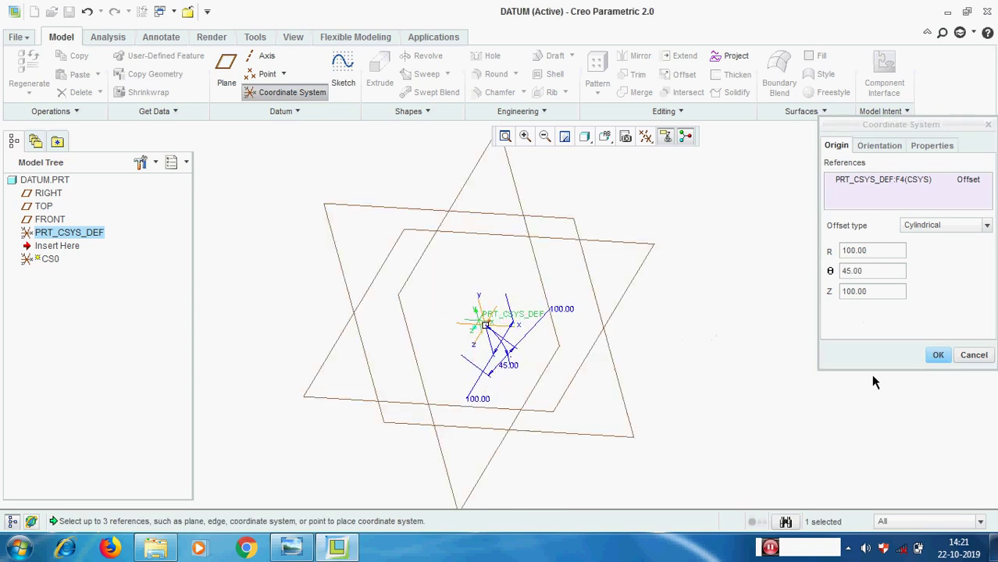
# Step: Finish the cylindrical offset coordinate system and inspect its position relative to PRT_CSYS_DEF
pyautogui.click(938, 356)
pyautogui.moveTo(724, 326); pyautogui.dragTo(745, 306, button='middle')
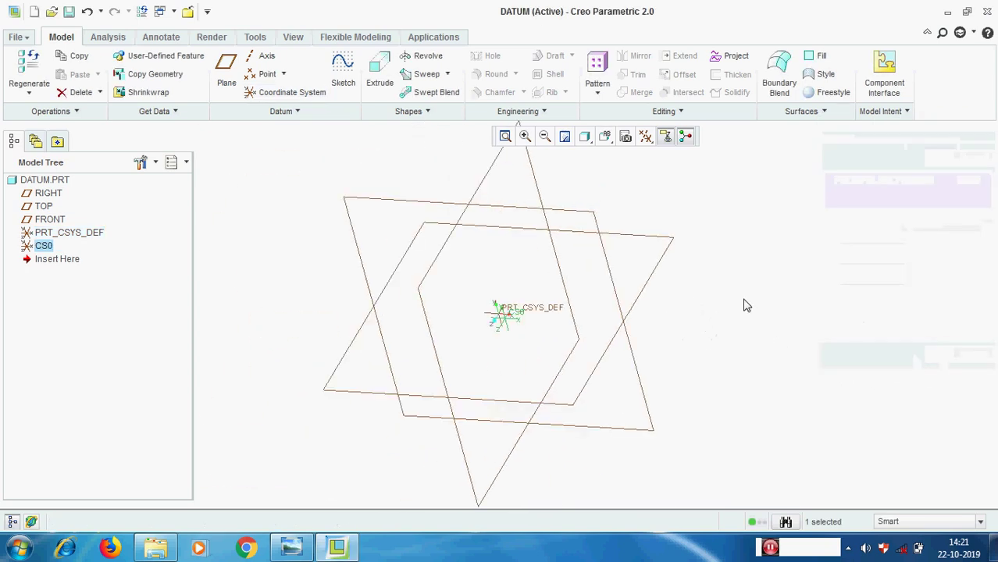
pyautogui.click(744, 310)
pyautogui.scroll(3, 508, 346)
pyautogui.moveTo(523, 346); pyautogui.dragTo(559, 371, button='middle')
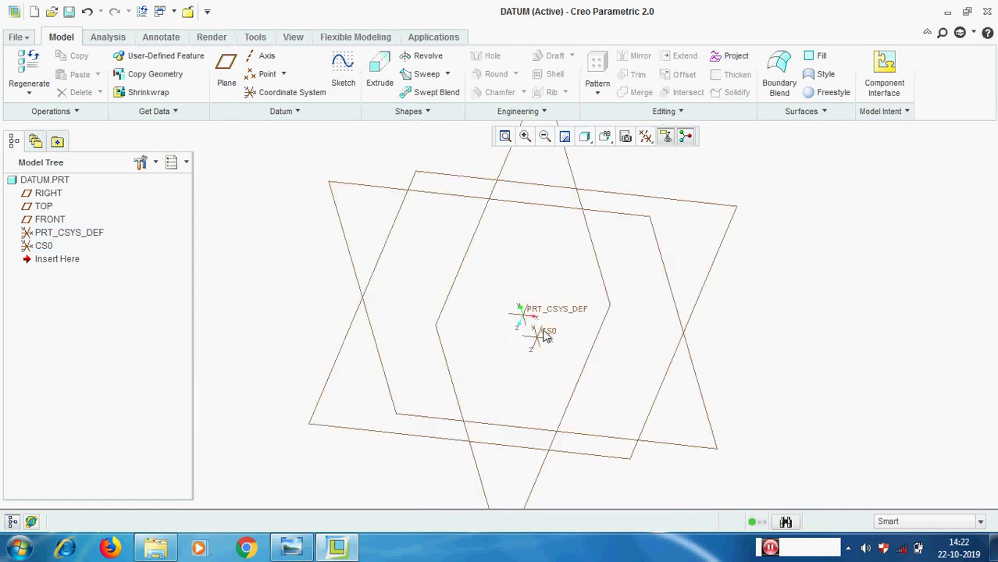
# Step: Delete the cylindrical offset coordinate system CS0 from the part
pyautogui.click(44, 247)
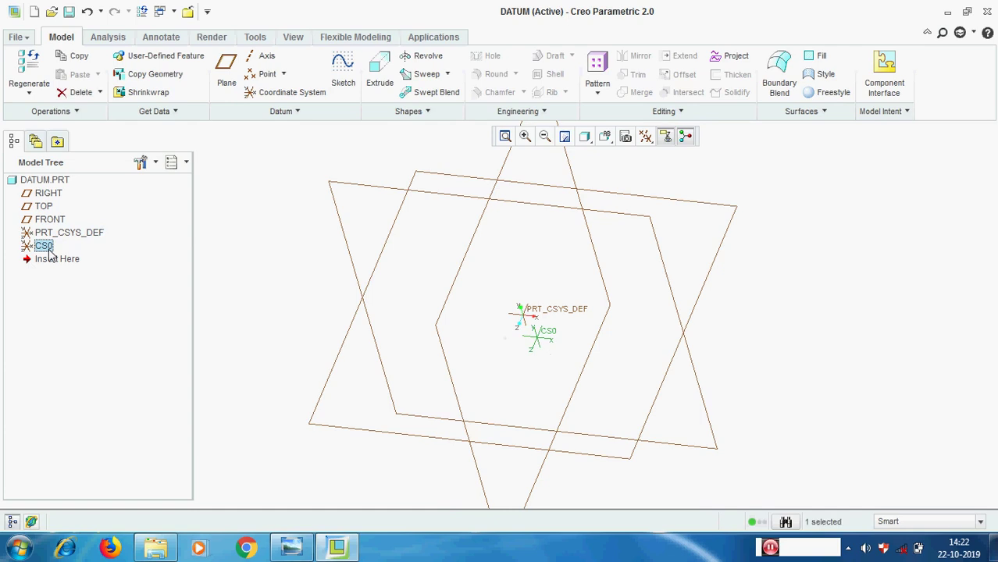
pyautogui.rightClick(48, 252)
pyautogui.click(95, 282)
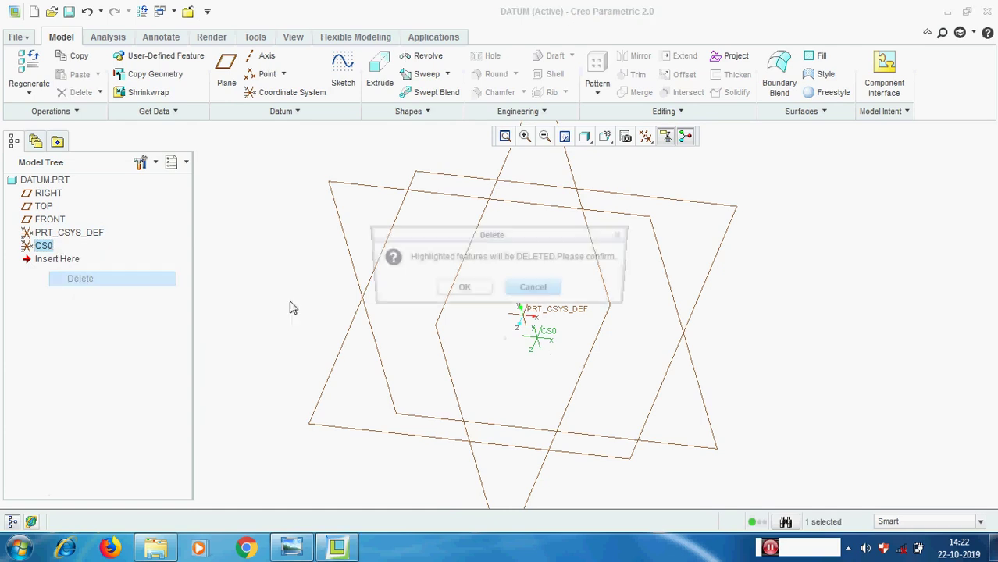
pyautogui.click(461, 290)
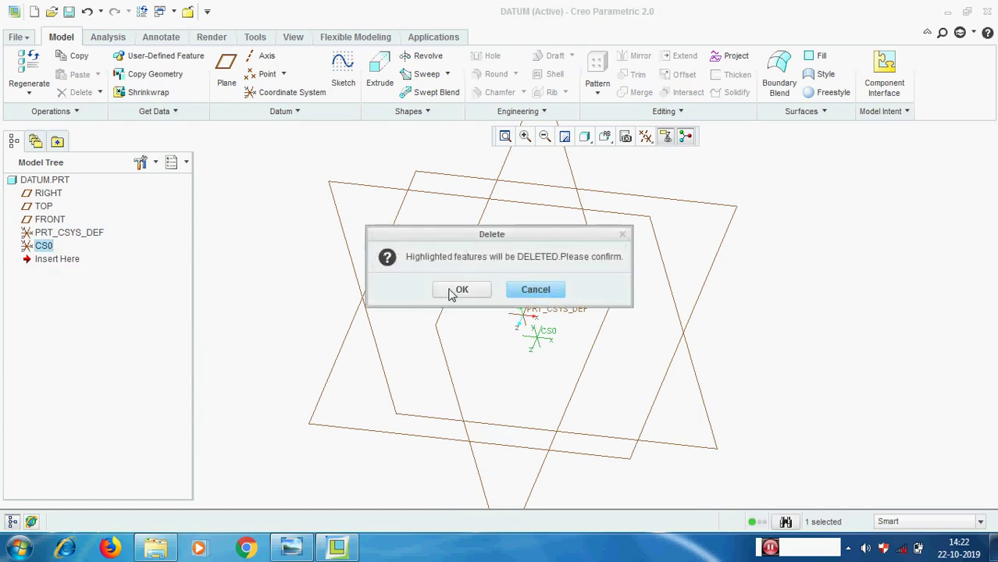
pyautogui.click(617, 146)
pyautogui.click(624, 171)
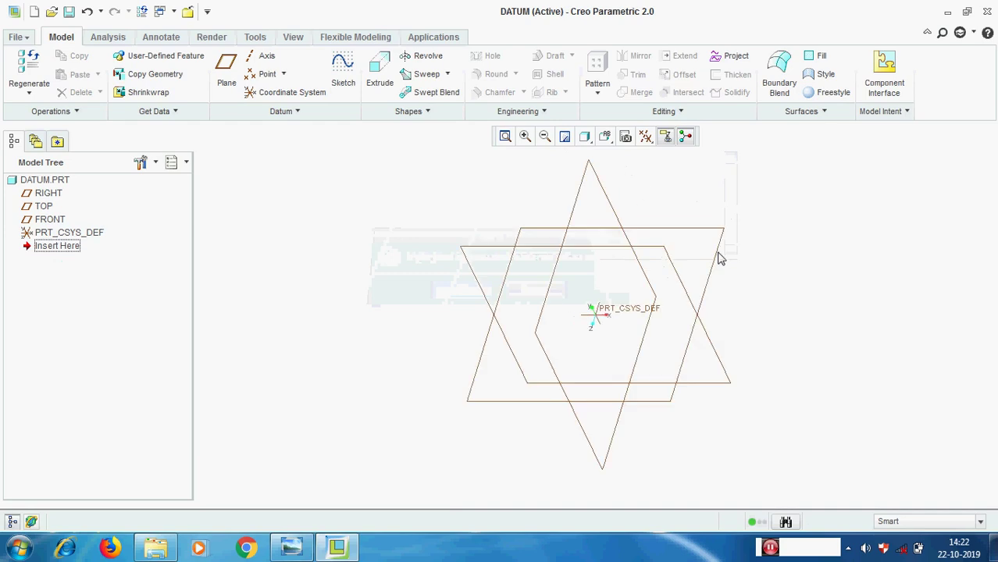
# Step: Review the offset types available for a new coordinate system referenced to PRT_CSYS_DEF, then cancel its creation
pyautogui.click(261, 92)
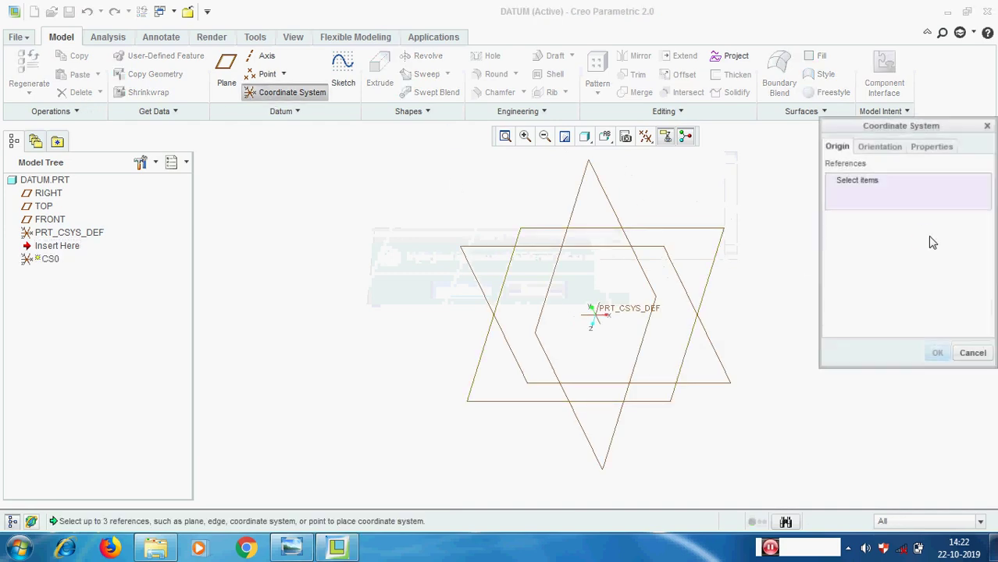
pyautogui.click(642, 309)
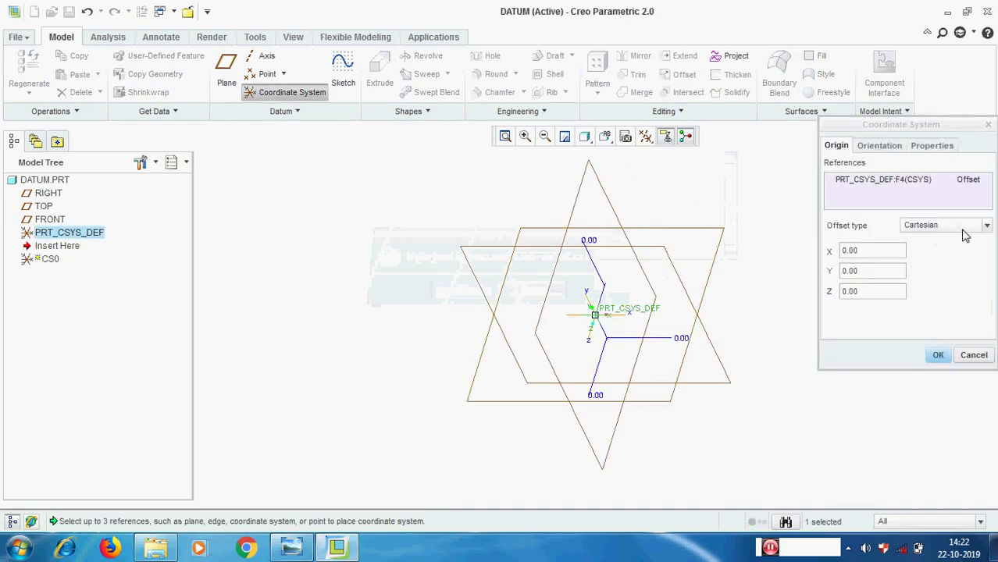
pyautogui.click(987, 226)
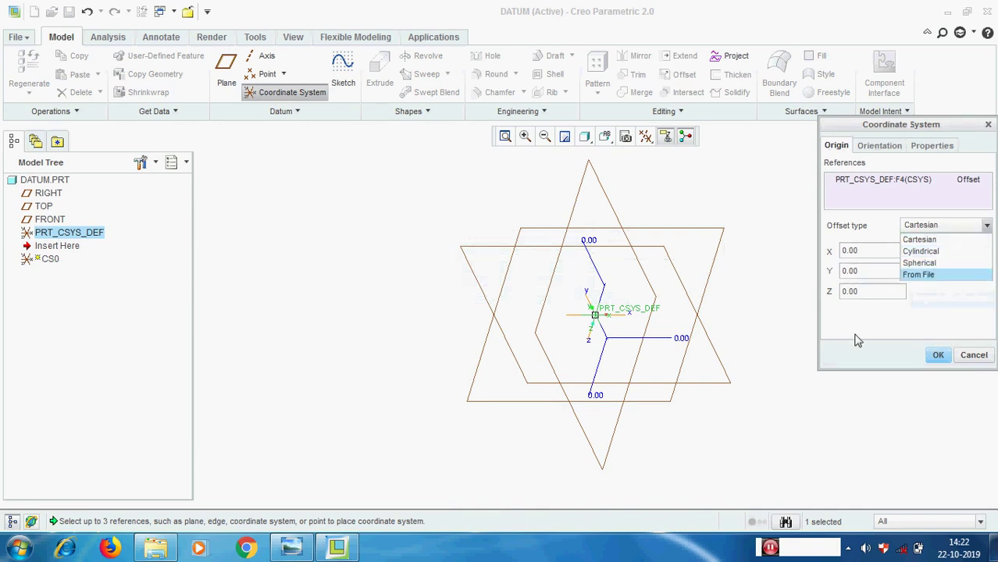
pyautogui.click(975, 357)
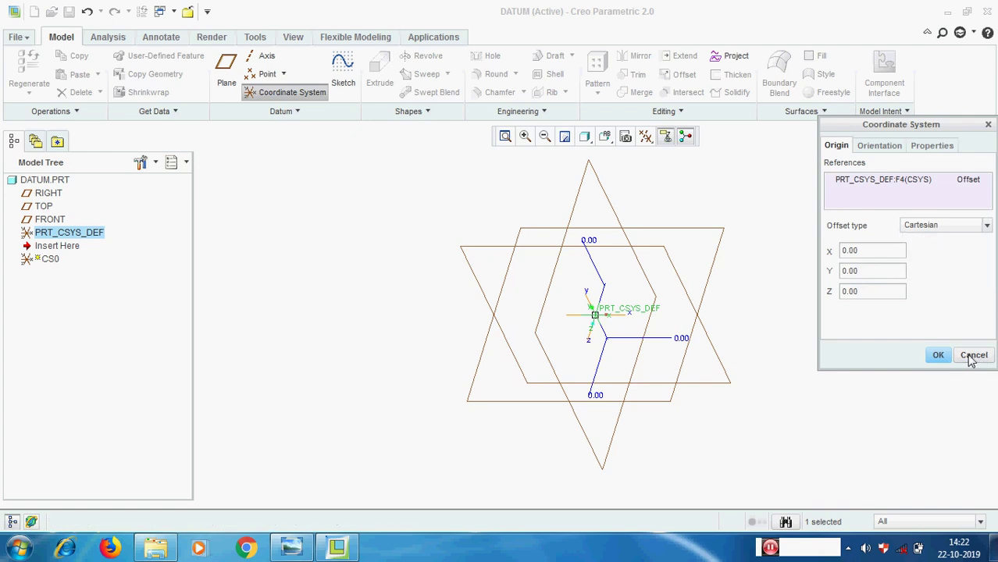
pyautogui.click(976, 357)
pyautogui.click(465, 288)
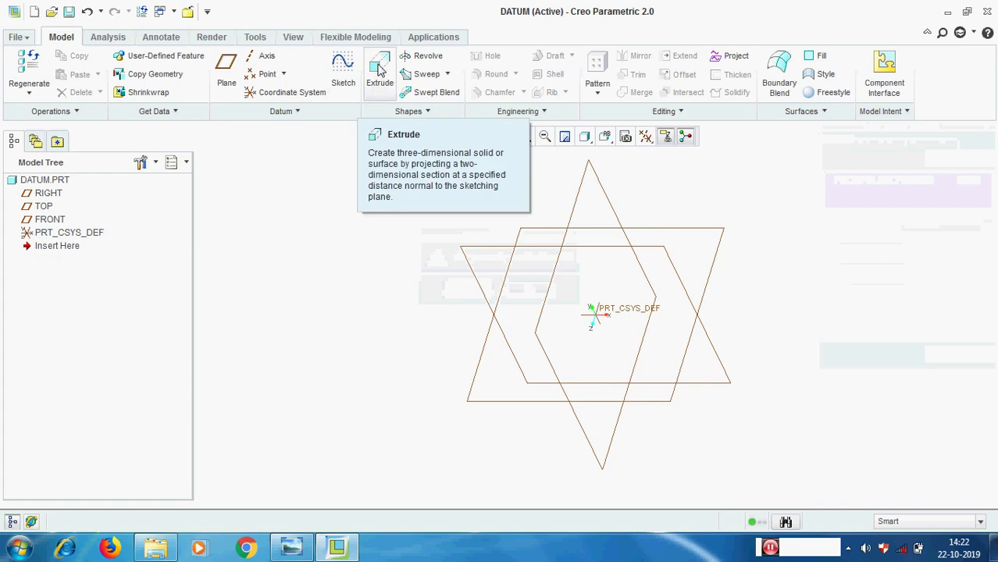
# Step: Start an Extrude, define its internal sketch on the FRONT plane and orient the view to the sketch
pyautogui.click(377, 78)
pyautogui.click(78, 113)
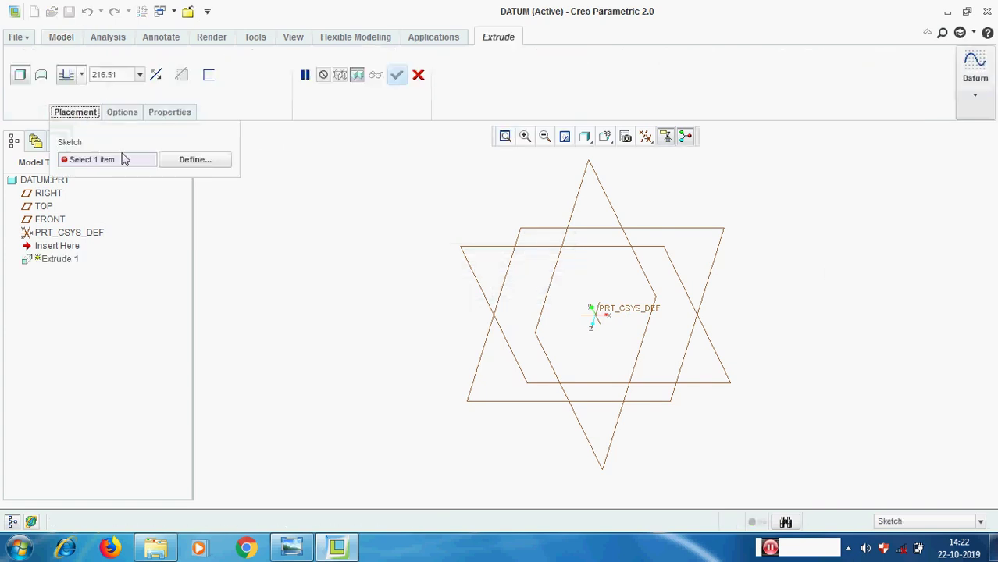
pyautogui.click(191, 159)
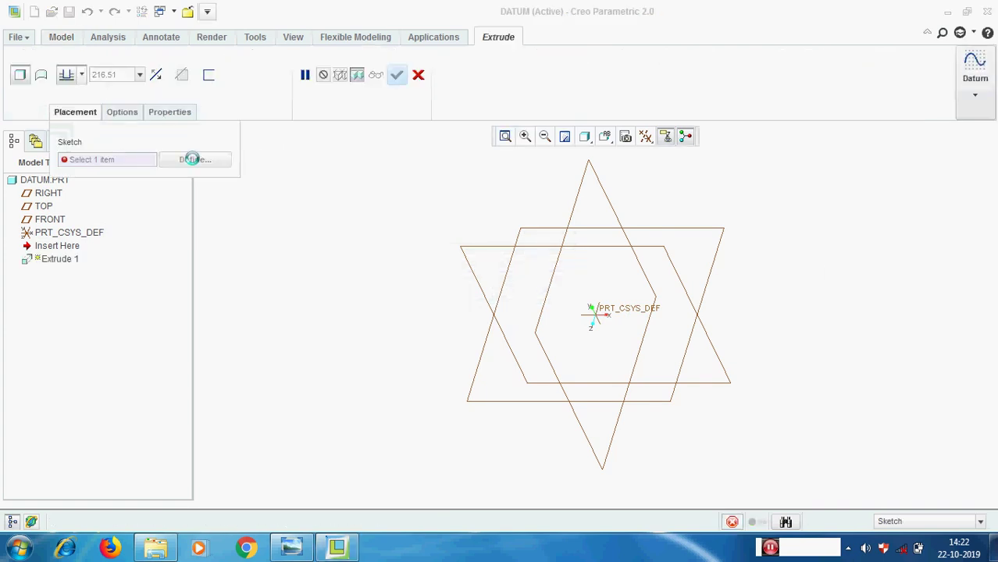
pyautogui.click(656, 259)
pyautogui.click(934, 297)
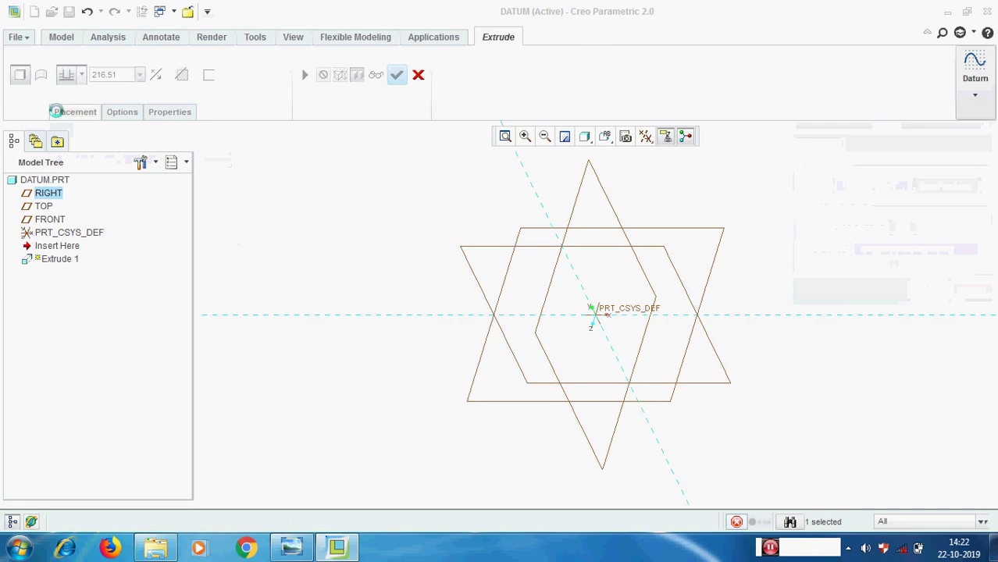
pyautogui.click(23, 93)
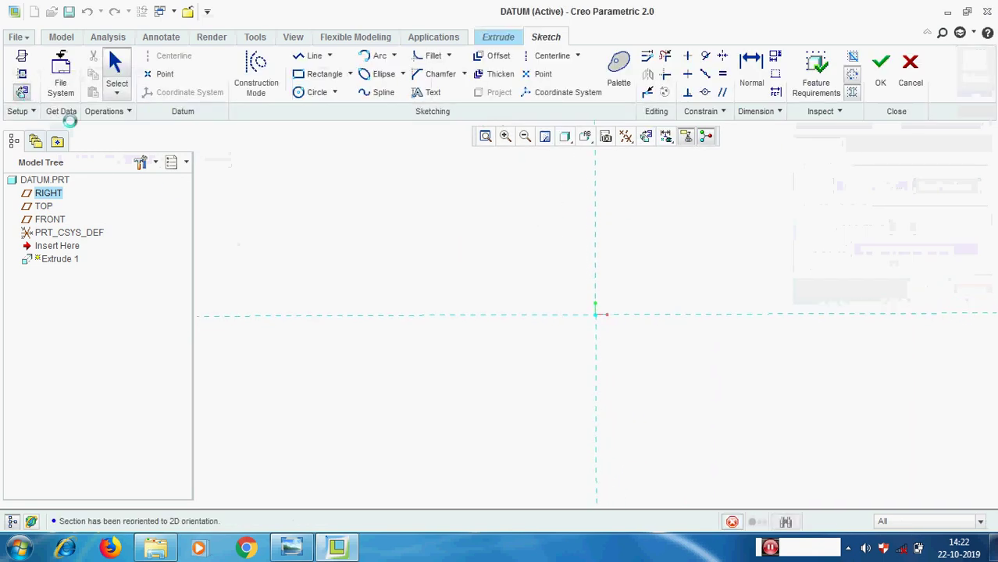
# Step: Sketch a rectangle about 209 wide and 77 high, above and to the right of the origin
pyautogui.click(300, 82)
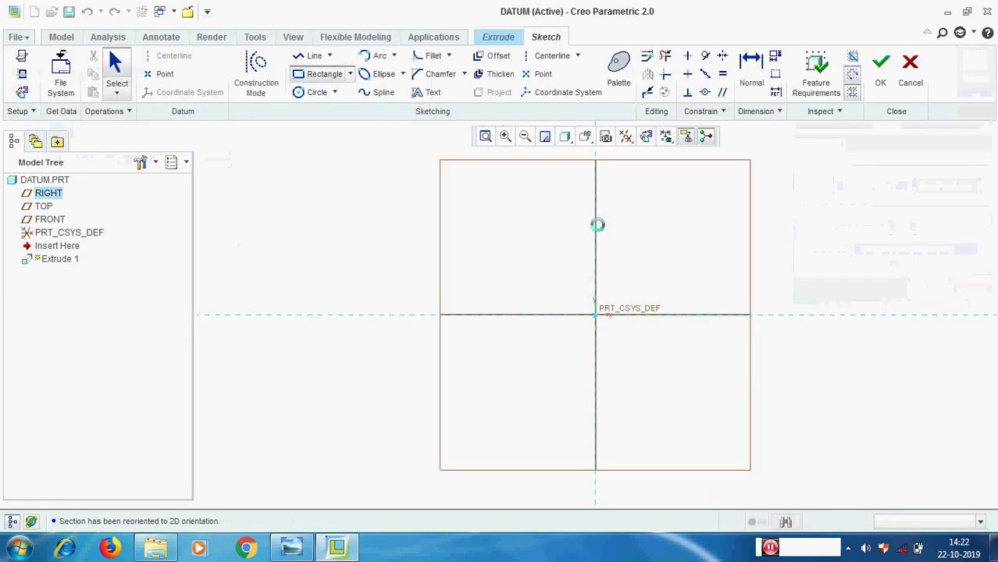
pyautogui.click(653, 260)
pyautogui.click(780, 214)
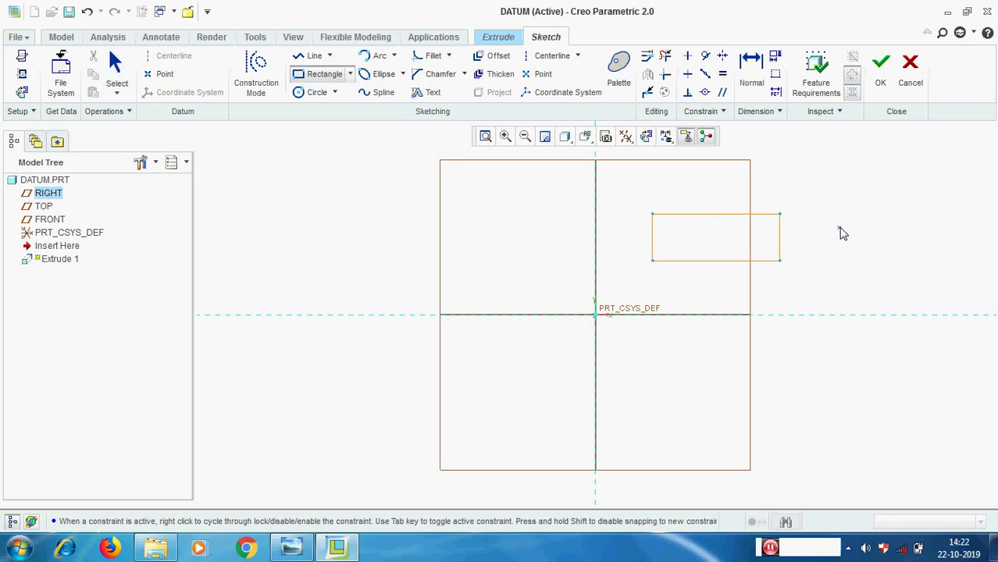
pyautogui.middleClick(840, 232)
# Step: Set the rectangle's vertical and horizontal offsets from the sketch origin to 50 each
pyautogui.doubleClick(660, 288)
pyautogui.write('50')
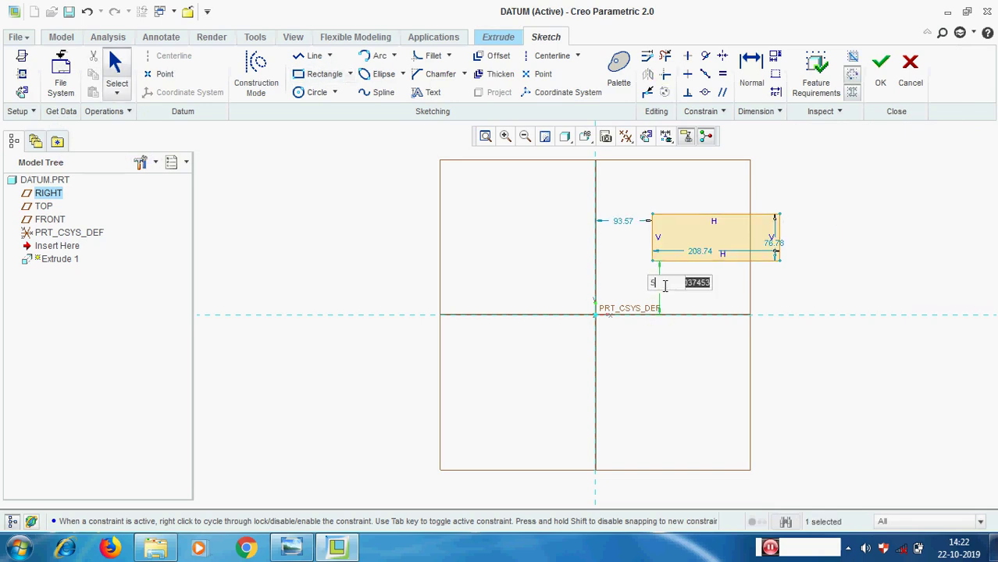
pyautogui.press('Return')
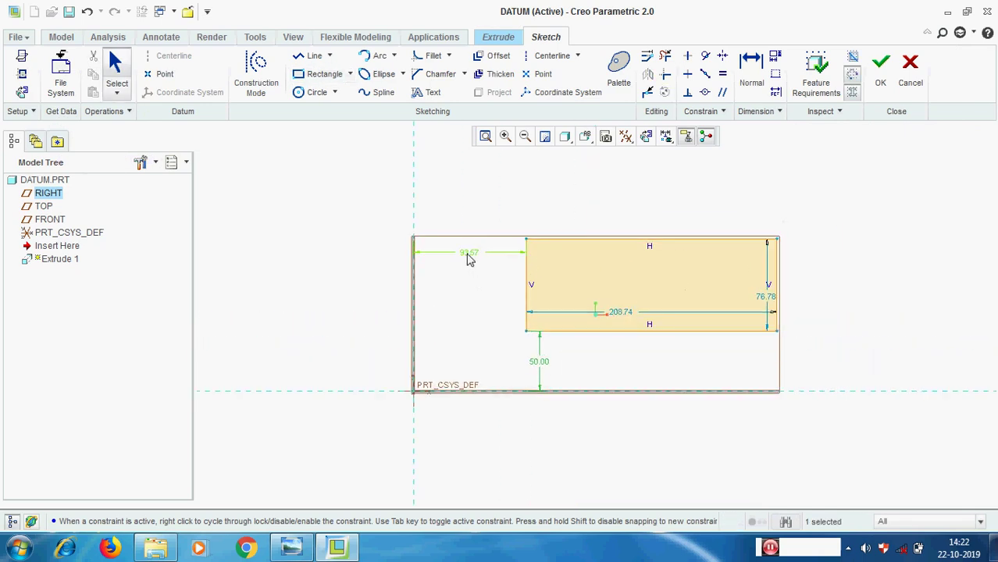
pyautogui.doubleClick(468, 257)
pyautogui.write('50')
pyautogui.press('Return')
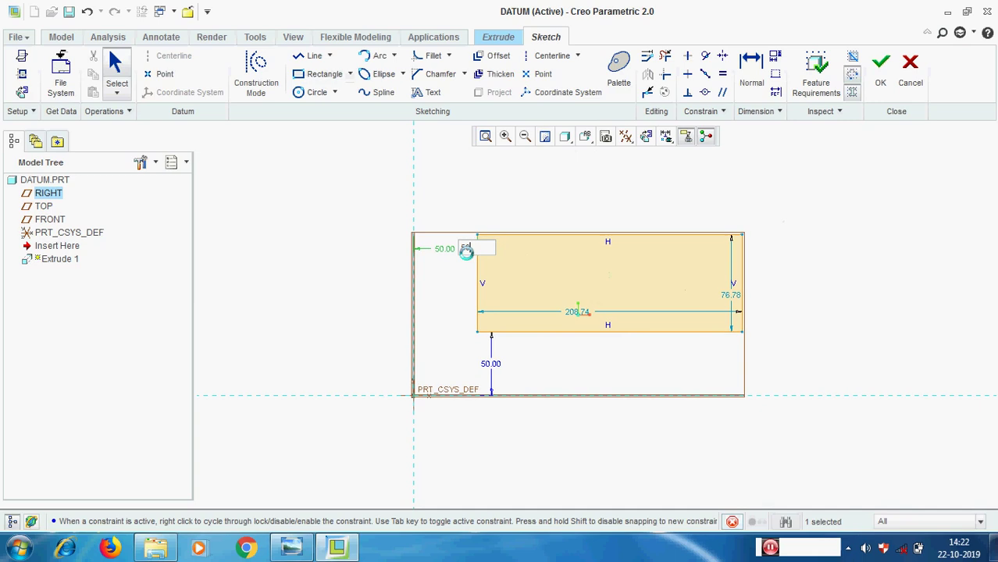
# Step: Set the rectangle's width and height to 50 each and finish the sketch
pyautogui.doubleClick(602, 314)
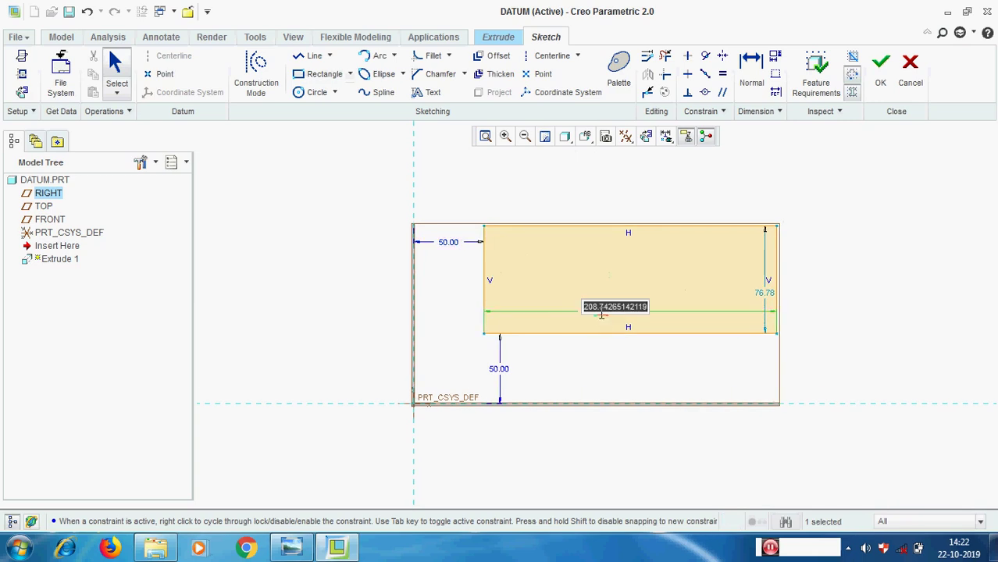
pyautogui.write('50')
pyautogui.press('Return')
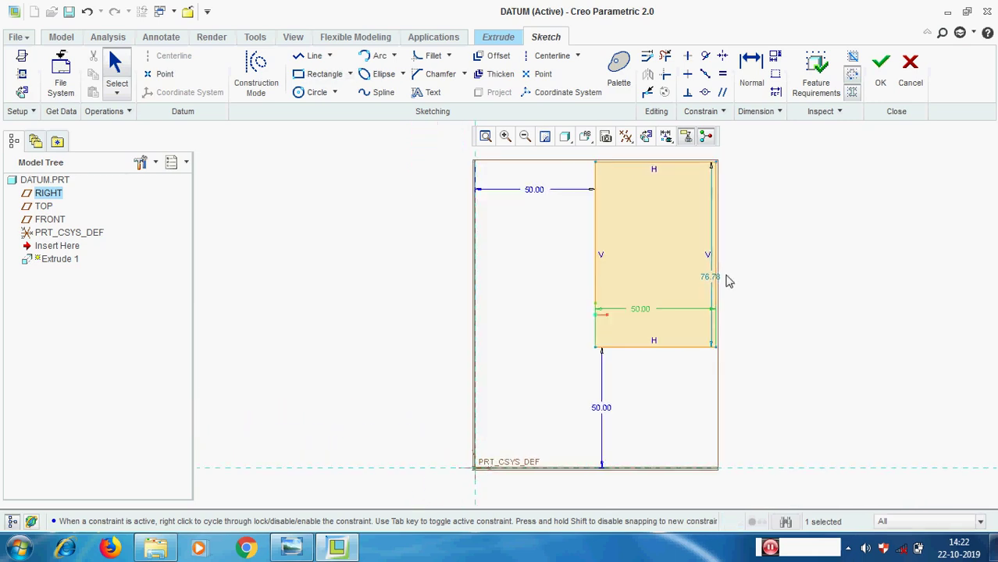
pyautogui.doubleClick(716, 279)
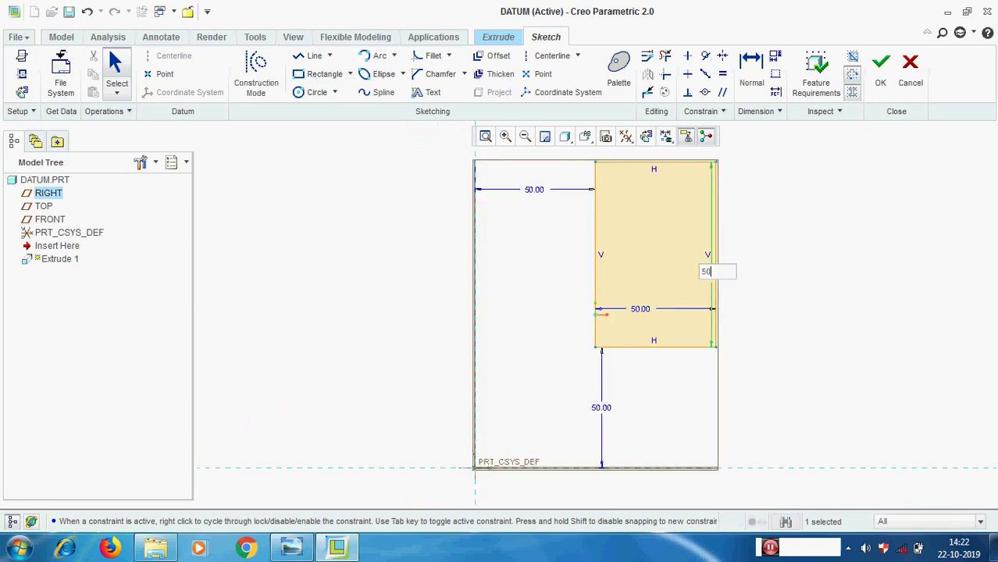
pyautogui.write('50')
pyautogui.press('Return')
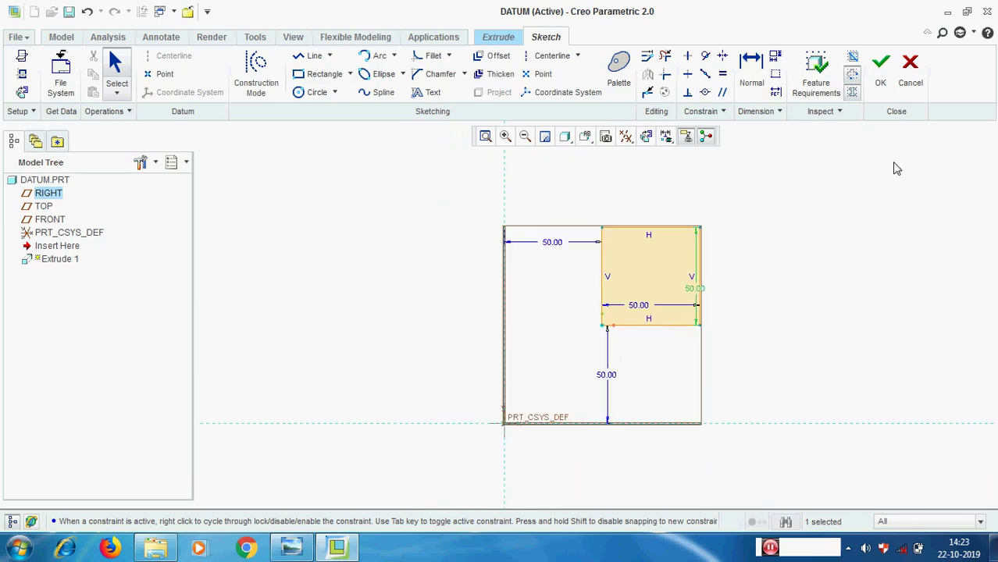
pyautogui.click(880, 67)
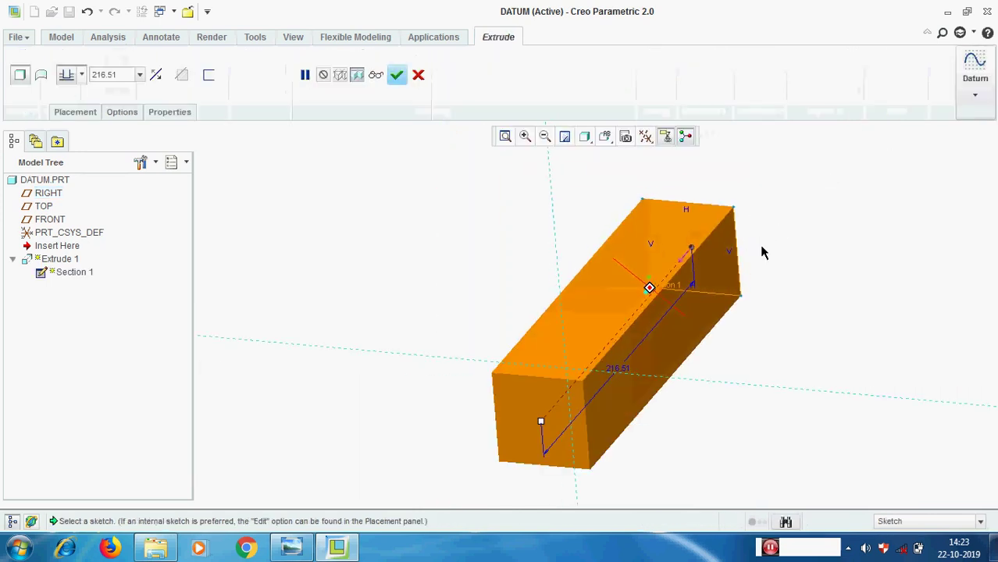
# Step: Set the extrusion depth to 50 and complete the solid cube
pyautogui.click(123, 75)
pyautogui.write('50')
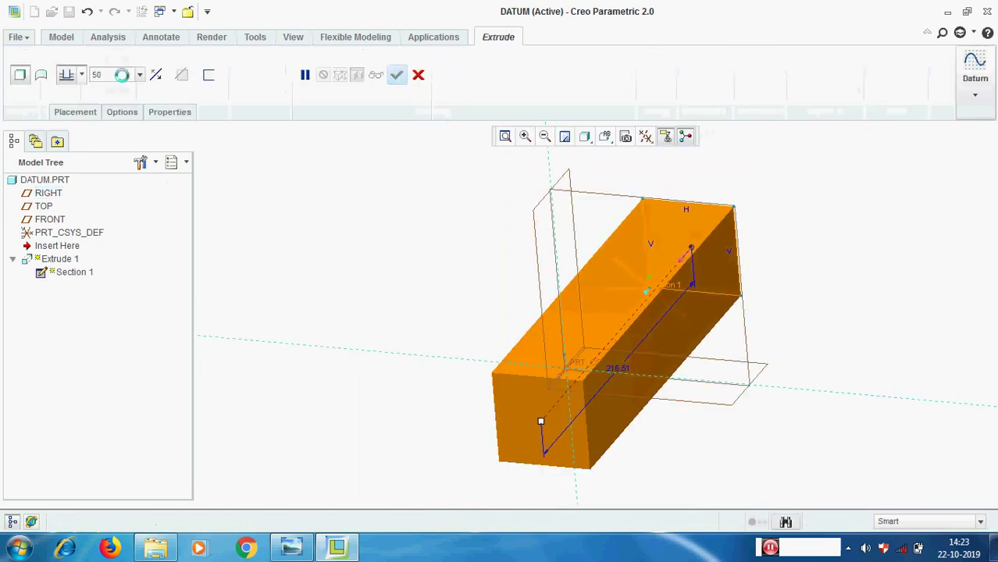
pyautogui.press('Return')
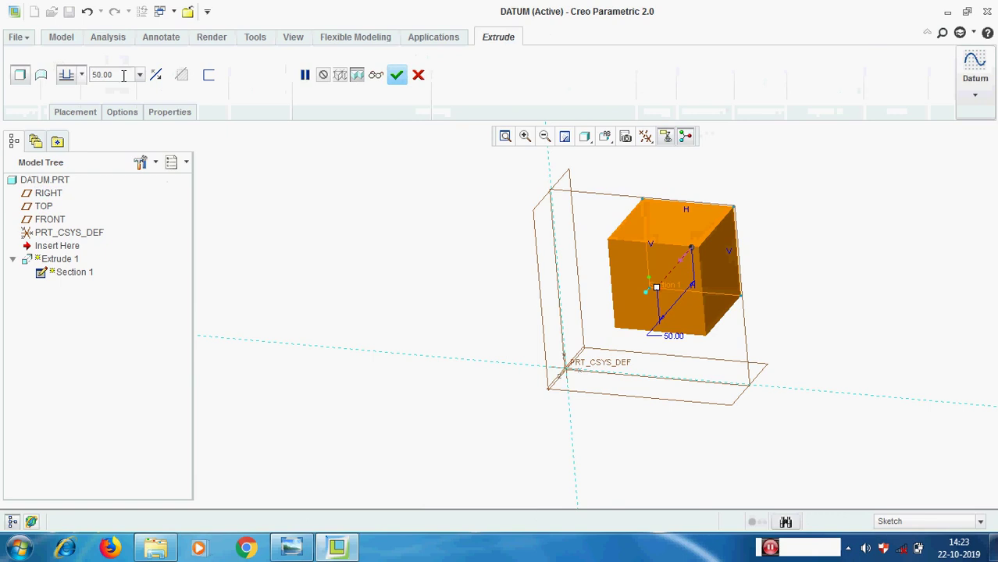
pyautogui.click(397, 74)
pyautogui.scroll(-3, 875, 266)
pyautogui.scroll(3, 875, 267)
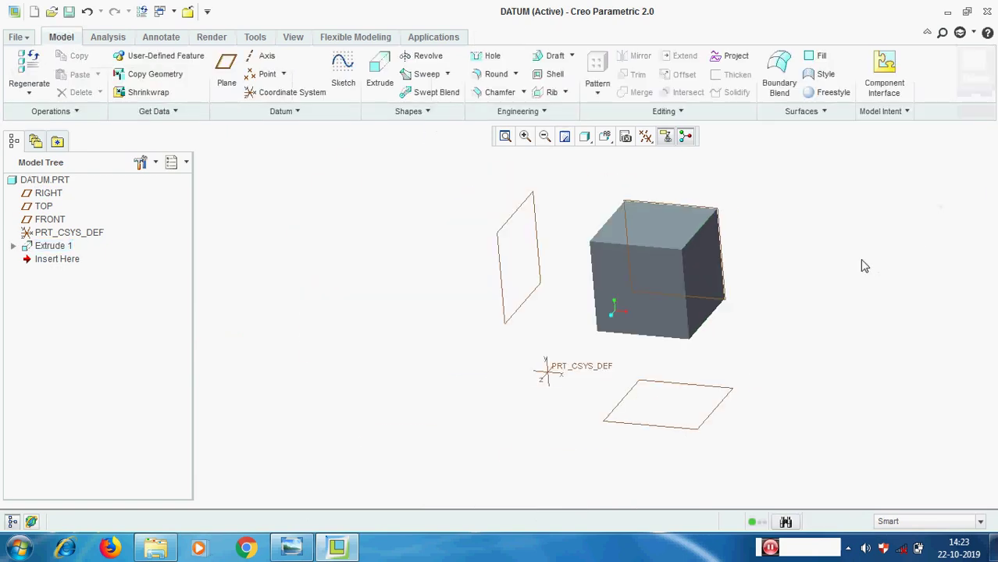
pyautogui.click(682, 255)
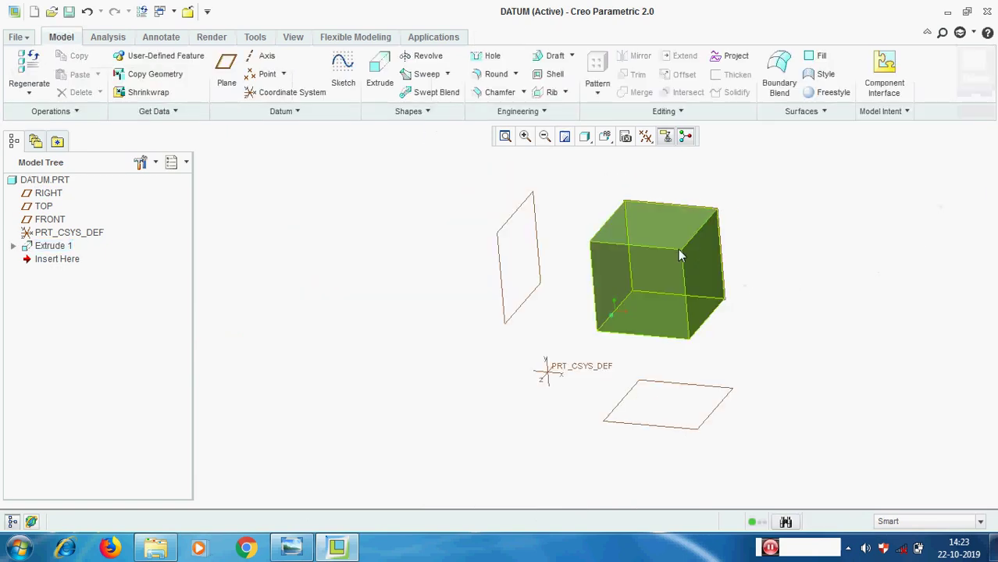
pyautogui.click(800, 238)
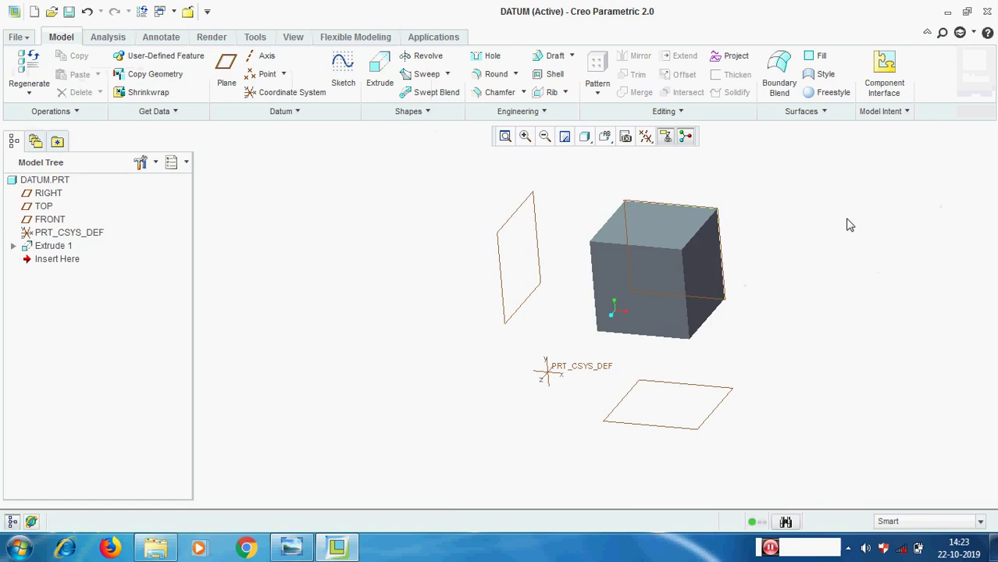
# Step: Create a coordinate system at the cube's corner using its side, top and front faces as references
pyautogui.click(286, 93)
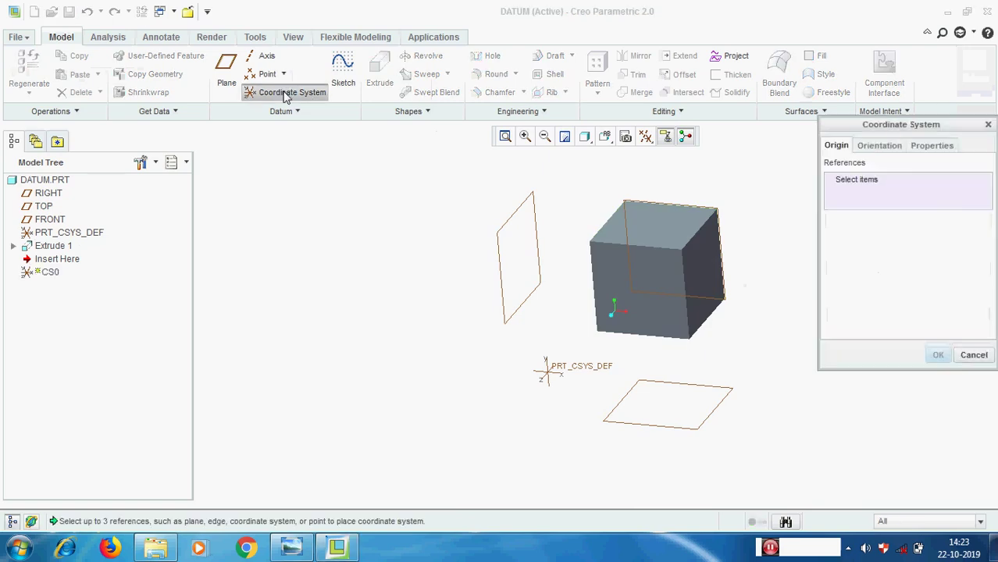
pyautogui.click(707, 270)
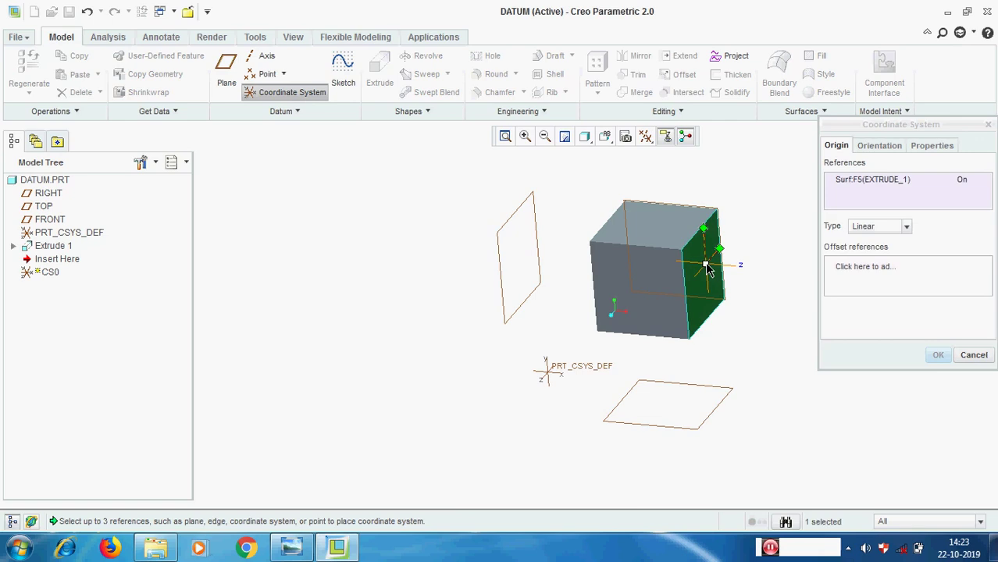
pyautogui.keyDown('ctrl'); pyautogui.click(670, 236); pyautogui.keyUp('ctrl')
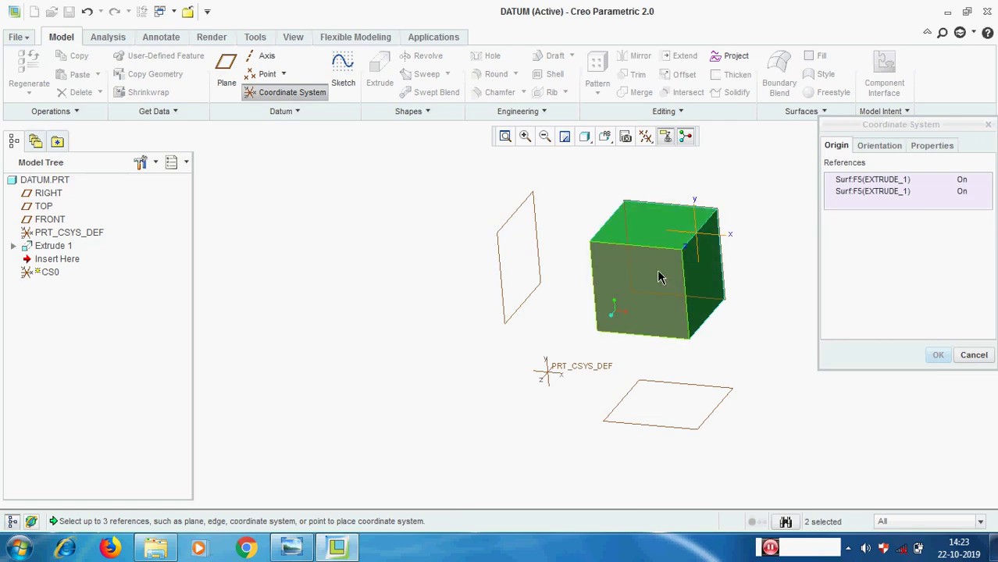
pyautogui.keyDown('ctrl'); pyautogui.click(658, 277); pyautogui.keyUp('ctrl')
pyautogui.scroll(2, 766, 313)
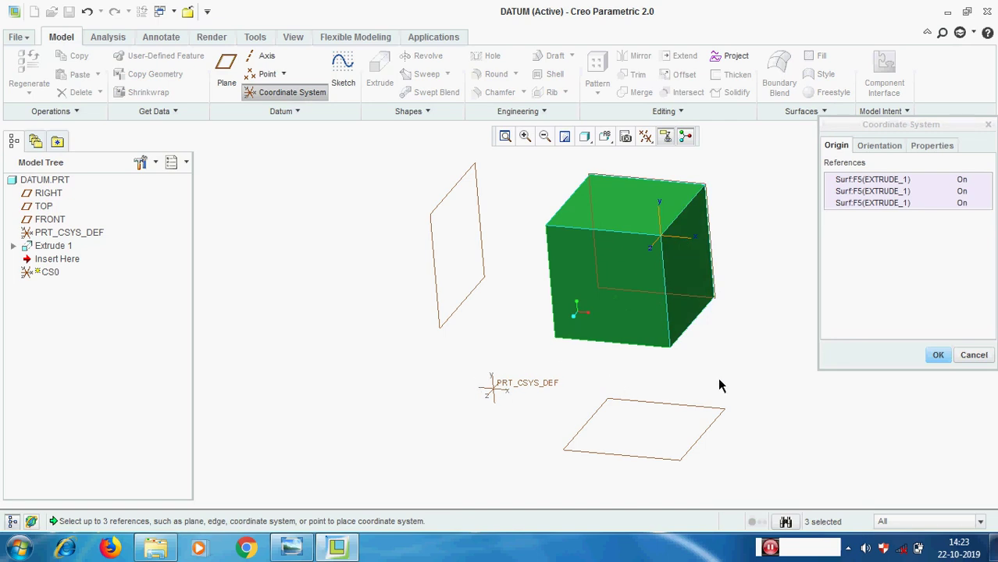
pyautogui.click(880, 146)
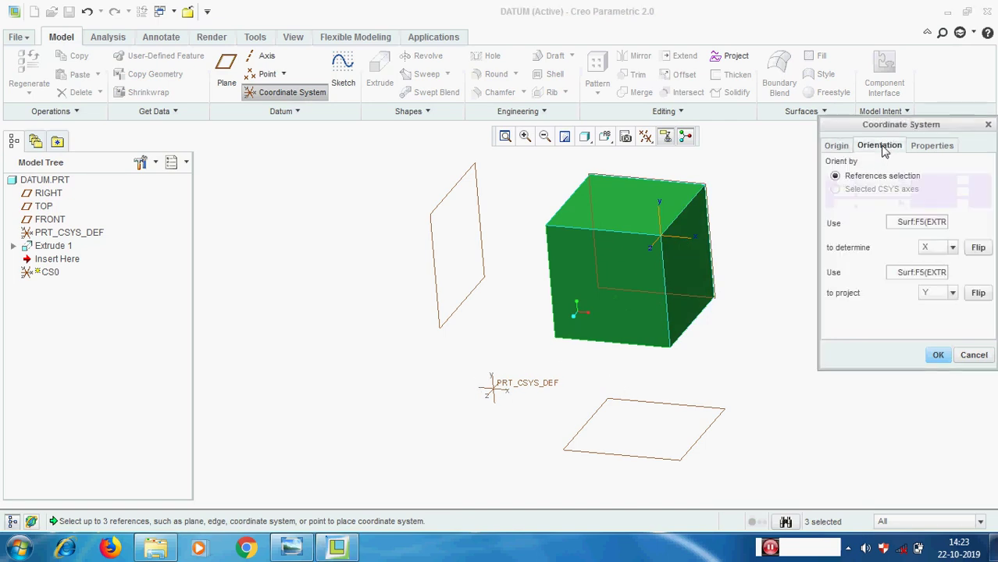
pyautogui.click(836, 146)
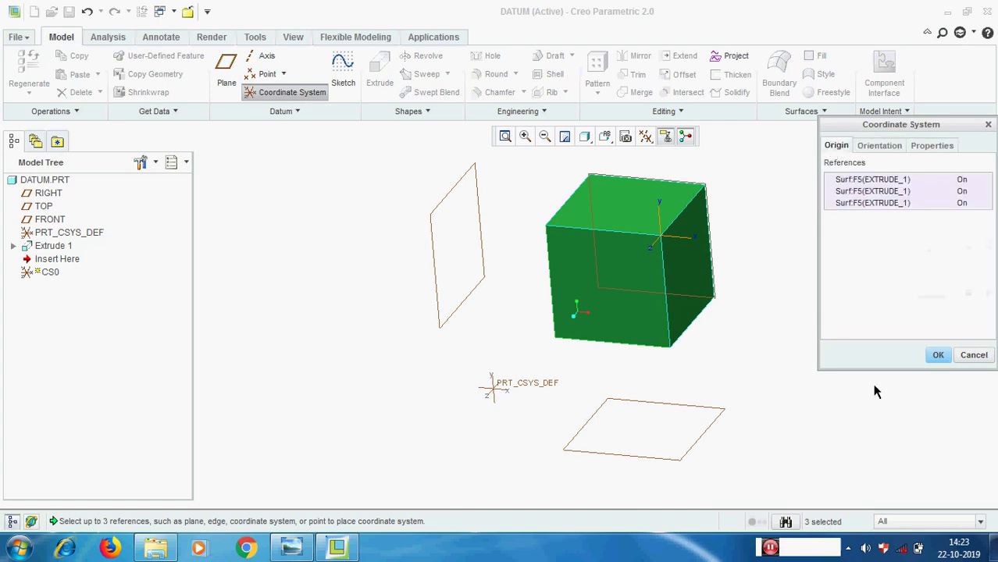
pyautogui.click(939, 356)
pyautogui.scroll(-2, 828, 283)
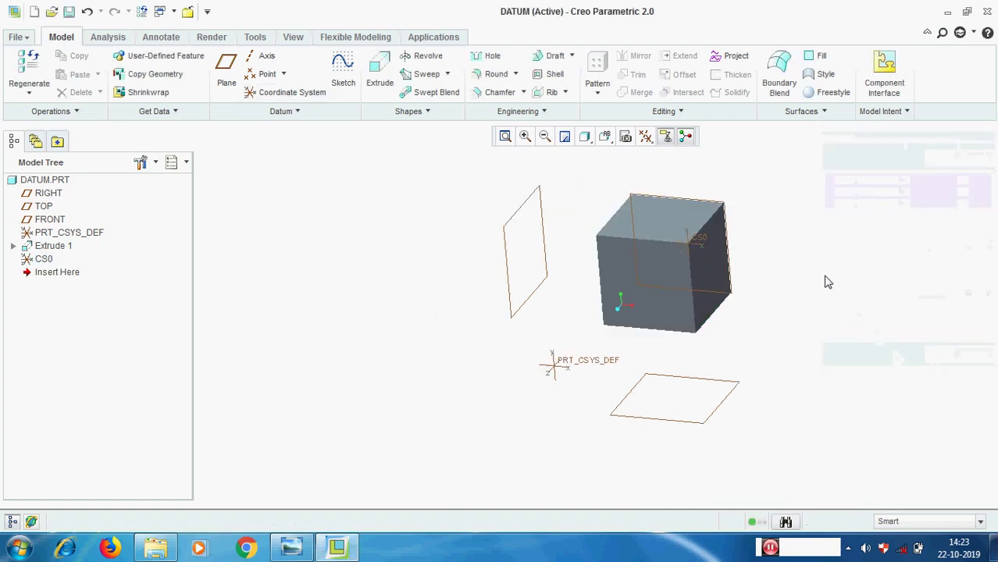
pyautogui.scroll(2, 843, 250)
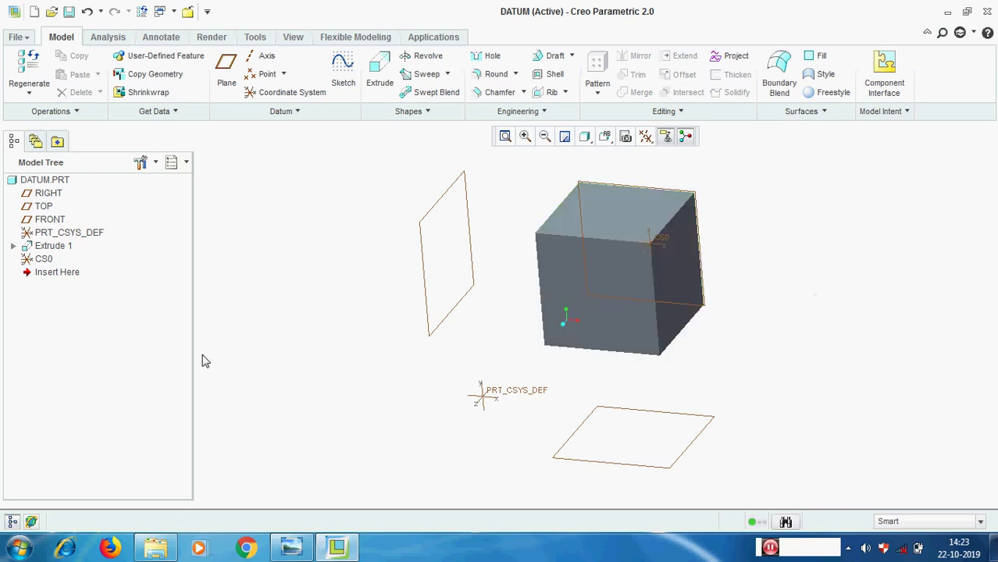
# Step: Start deleting the cube extrusion to check which features depend on it, then cancel the deletion
pyautogui.click(54, 247)
pyautogui.rightClick(56, 248)
pyautogui.click(87, 278)
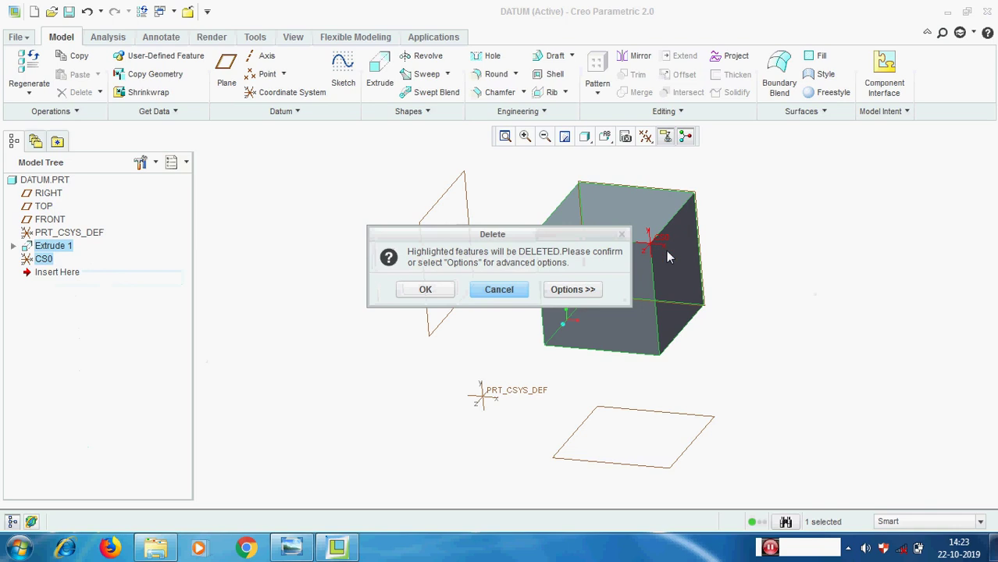
pyautogui.click(499, 289)
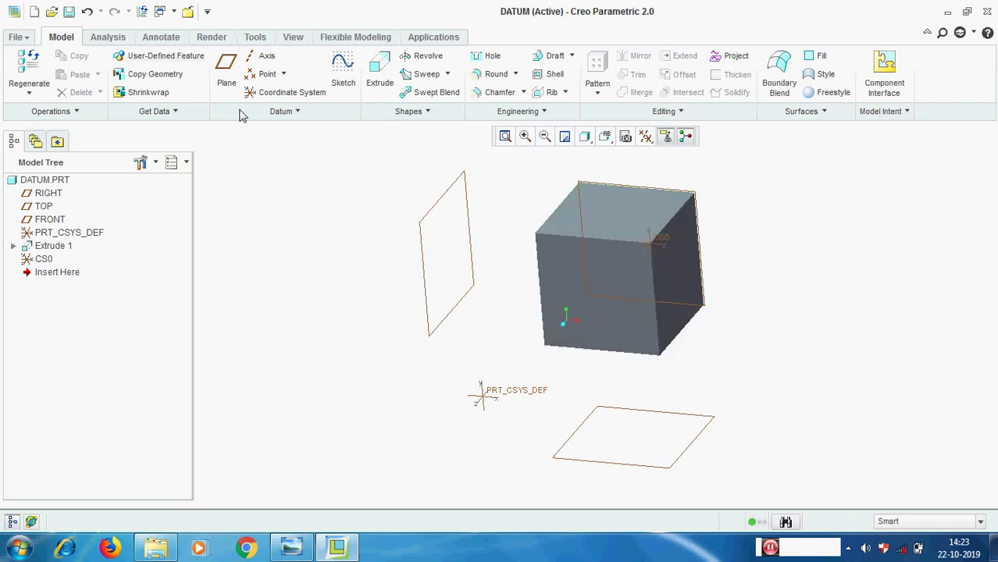
pyautogui.click(107, 37)
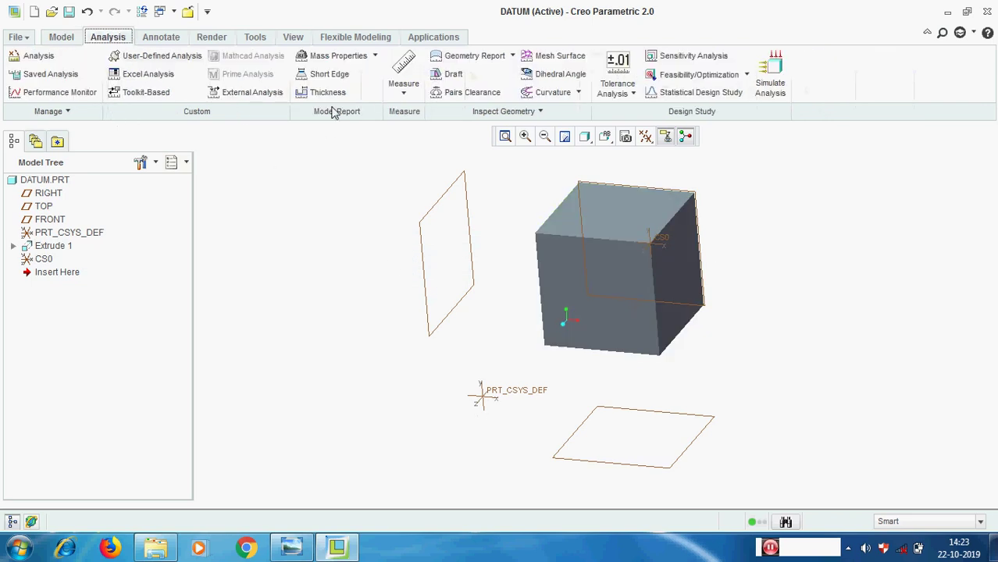
pyautogui.click(404, 90)
pyautogui.click(421, 157)
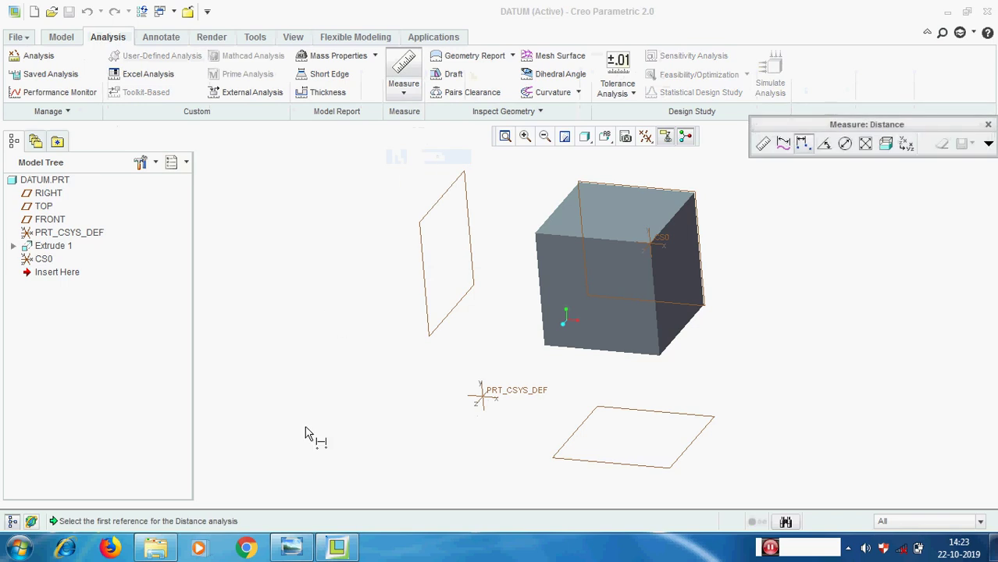
pyautogui.click(989, 124)
# Step: Measure the transform from PRT_CSYS_DEF to the cube-corner coordinate system and display its matrix in the information window
pyautogui.click(405, 93)
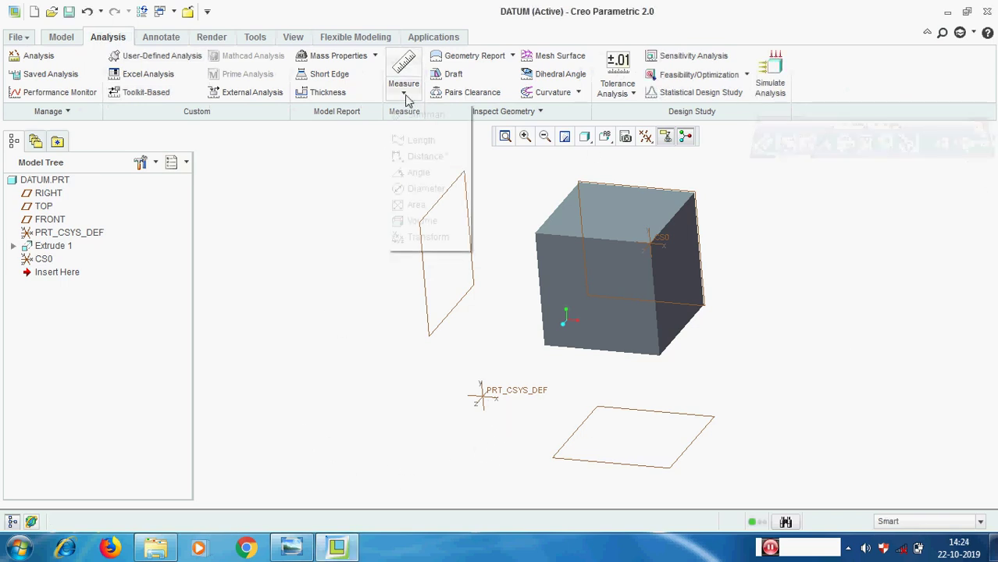
pyautogui.click(427, 239)
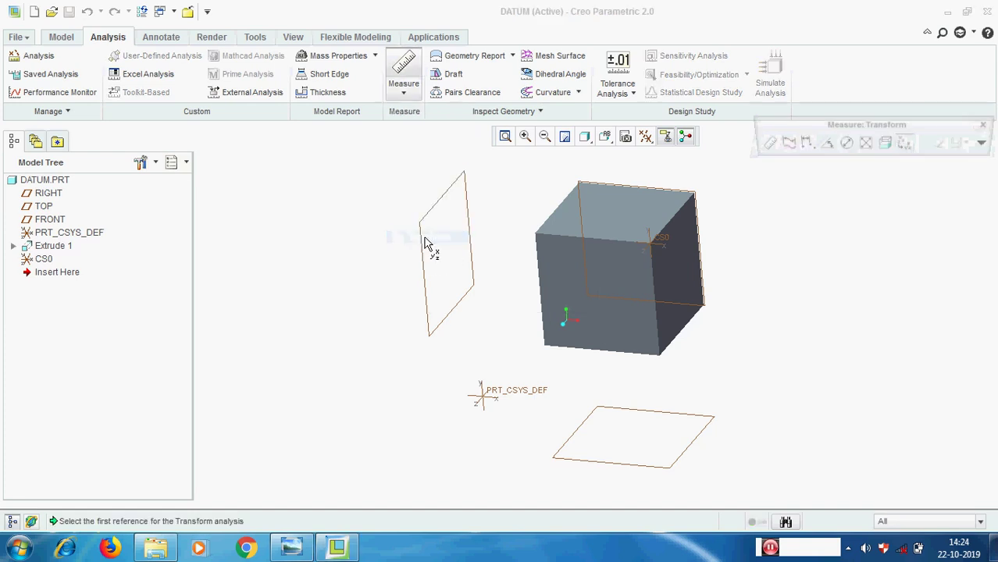
pyautogui.click(520, 396)
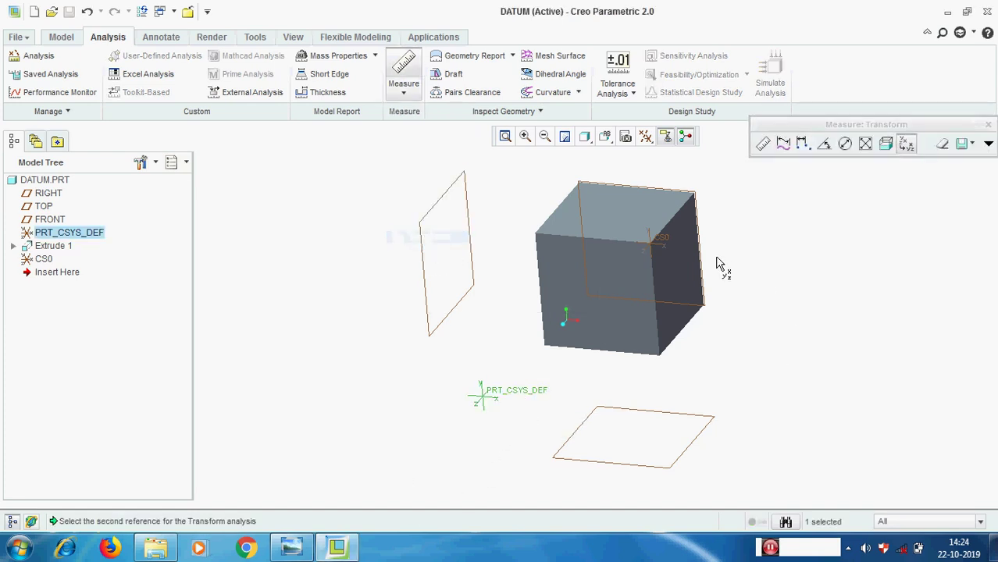
pyautogui.click(669, 246)
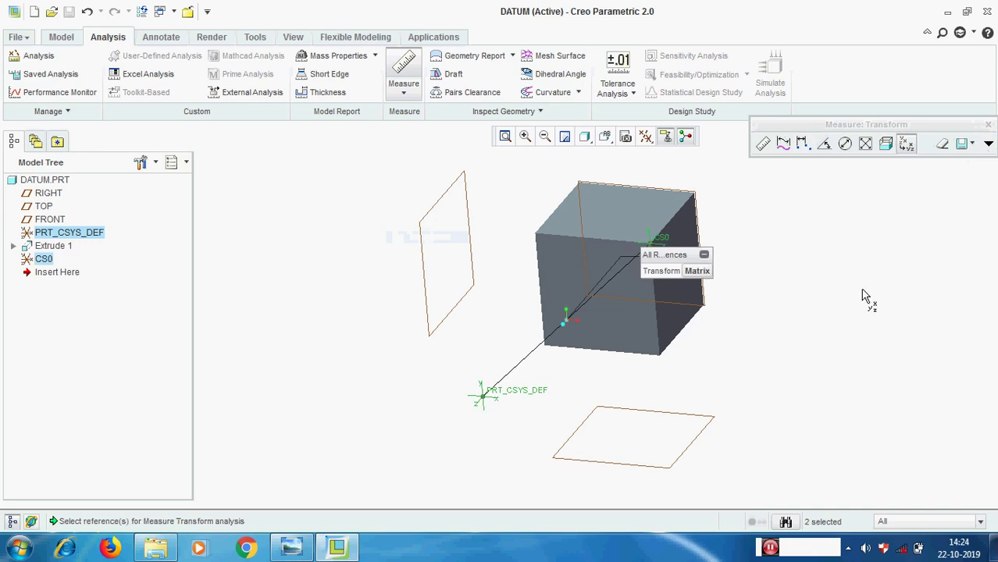
pyautogui.click(988, 147)
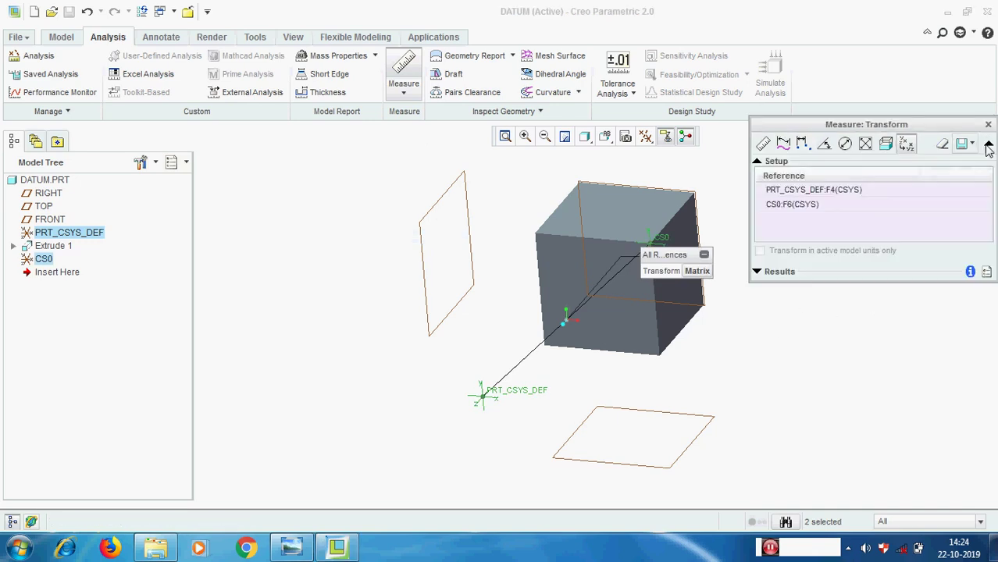
pyautogui.click(970, 271)
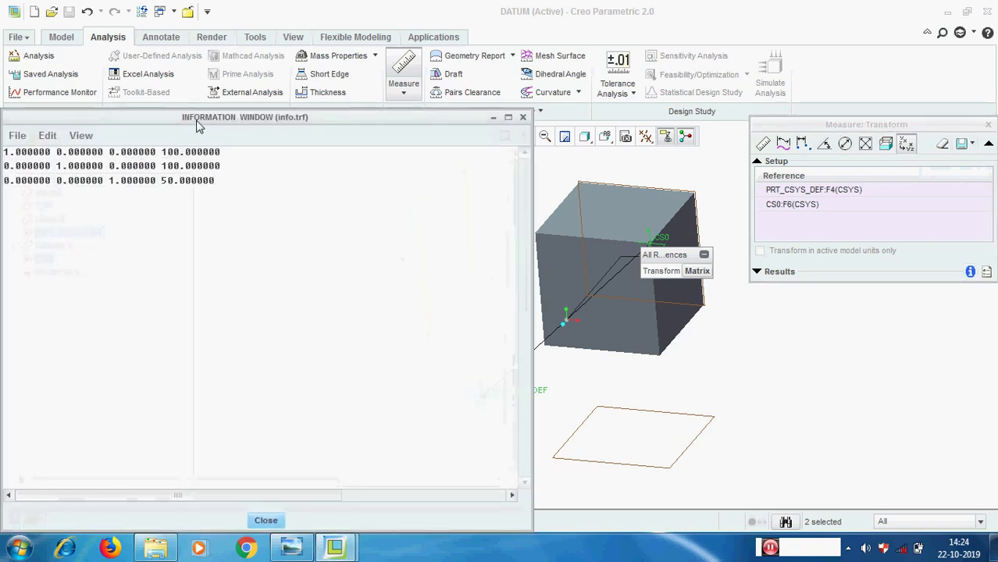
pyautogui.moveTo(197, 125); pyautogui.dragTo(302, 107)
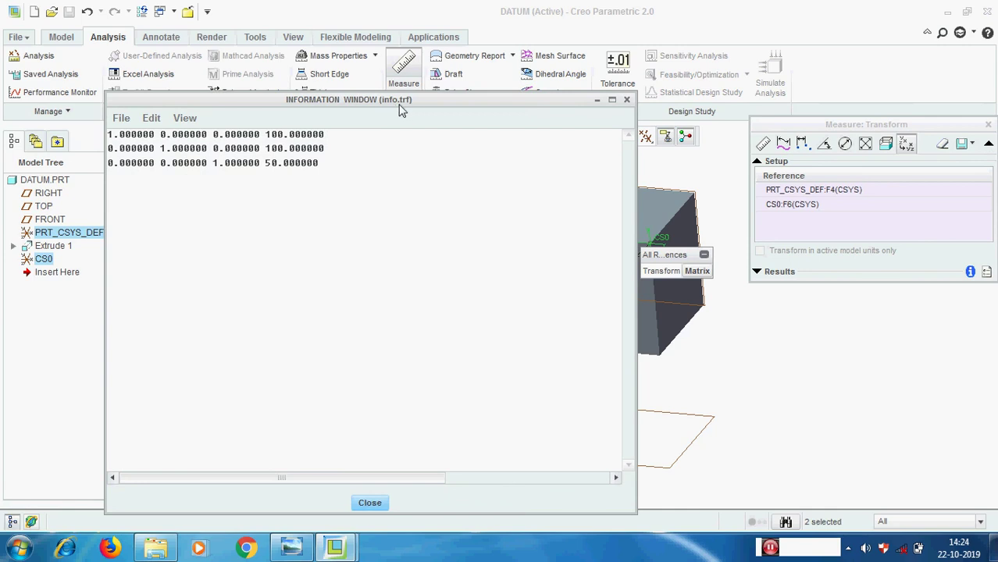
# Step: Save the transform matrix, save a copy as 123.trf in the creo-practice folder, and close the information window and measurement
pyautogui.click(121, 118)
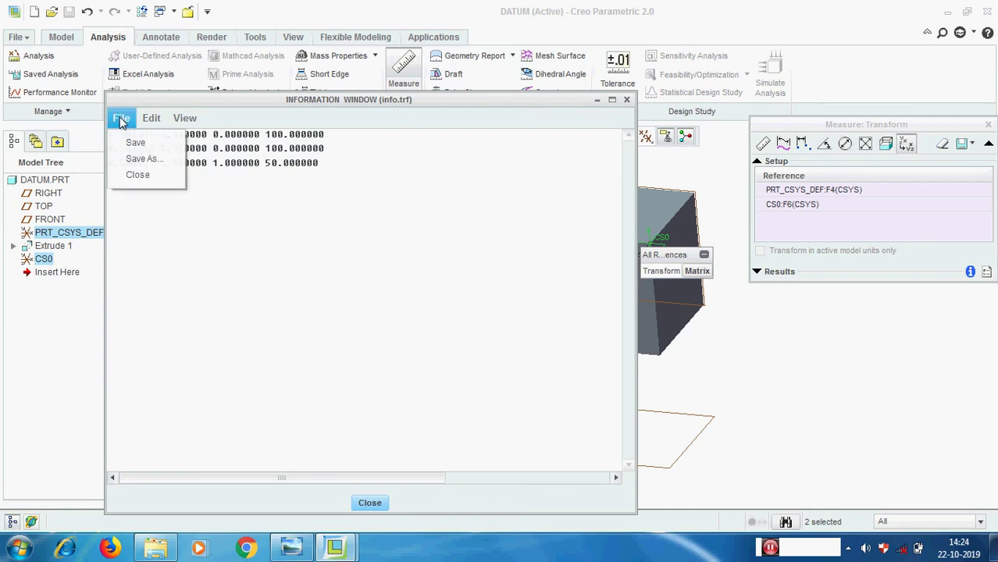
pyautogui.click(133, 143)
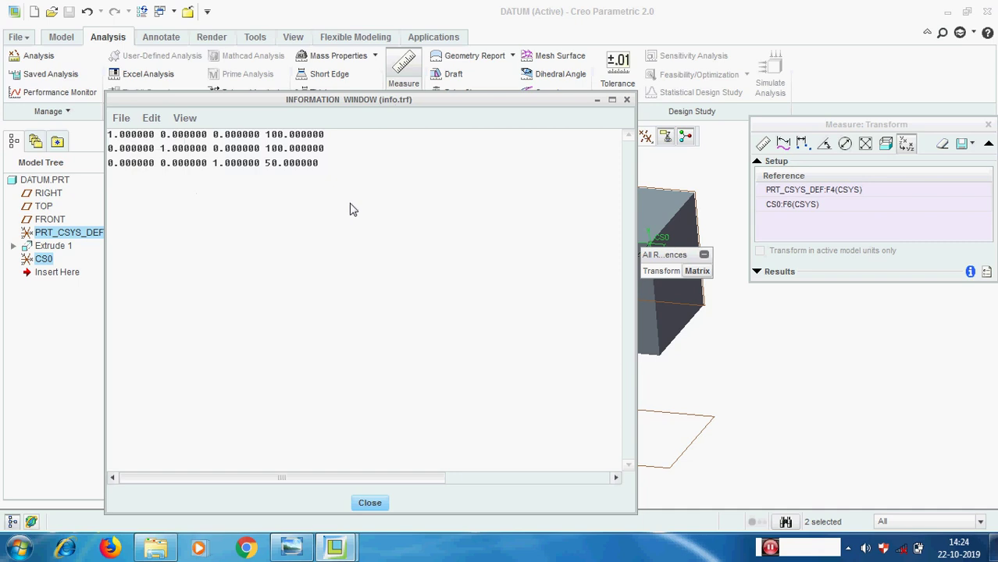
pyautogui.click(121, 118)
pyautogui.click(135, 156)
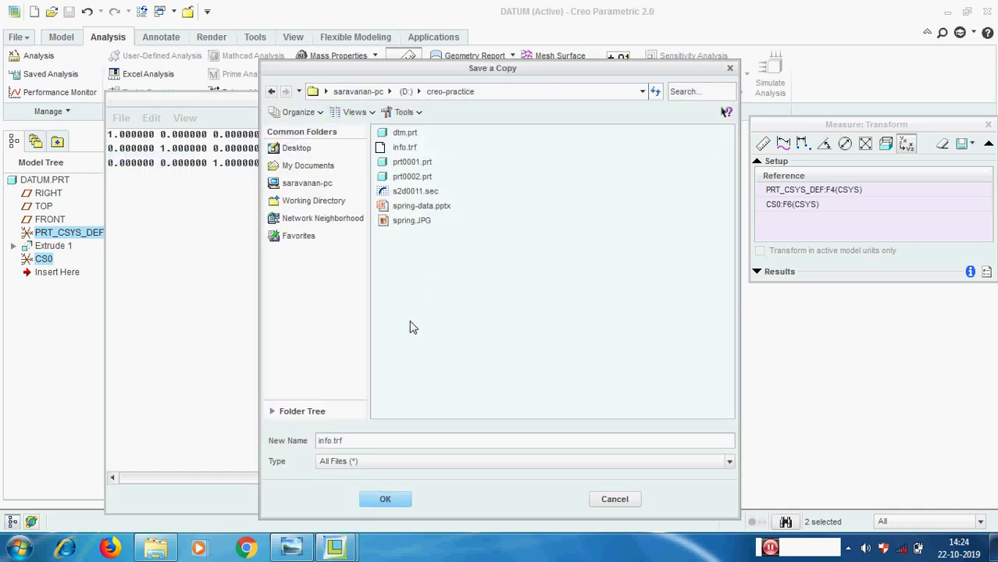
pyautogui.doubleClick(331, 442)
pyautogui.write('123')
pyautogui.click(396, 500)
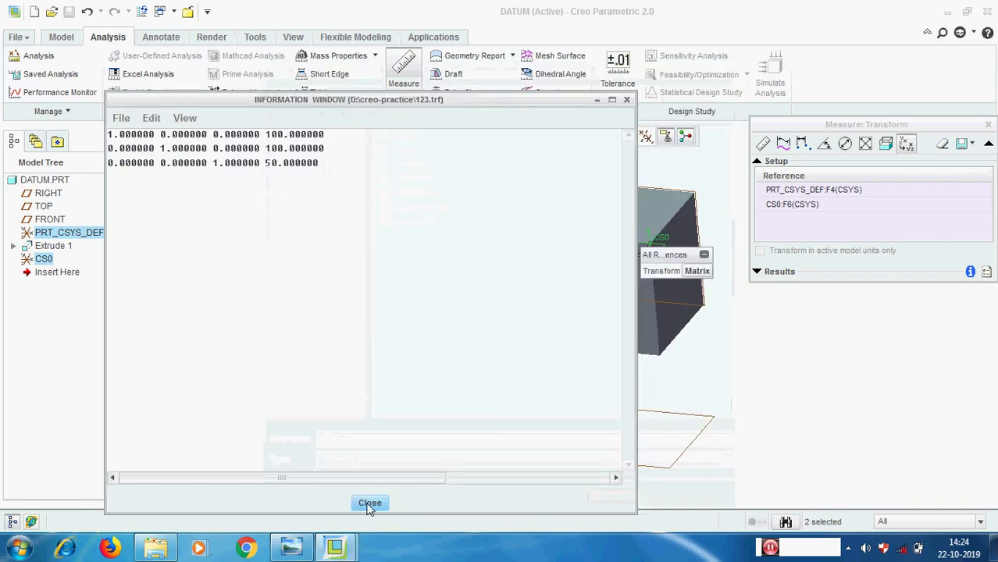
pyautogui.click(370, 504)
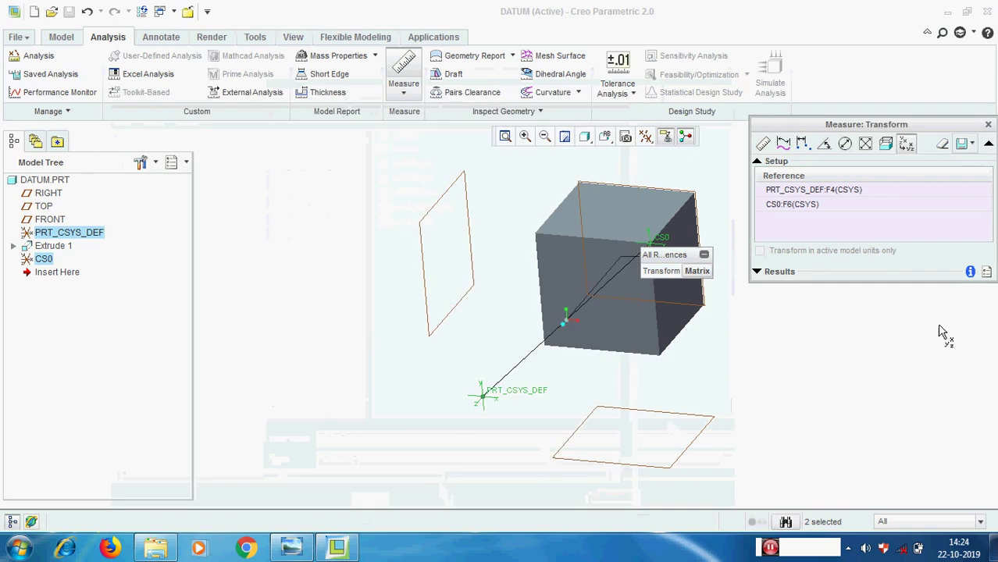
pyautogui.click(988, 124)
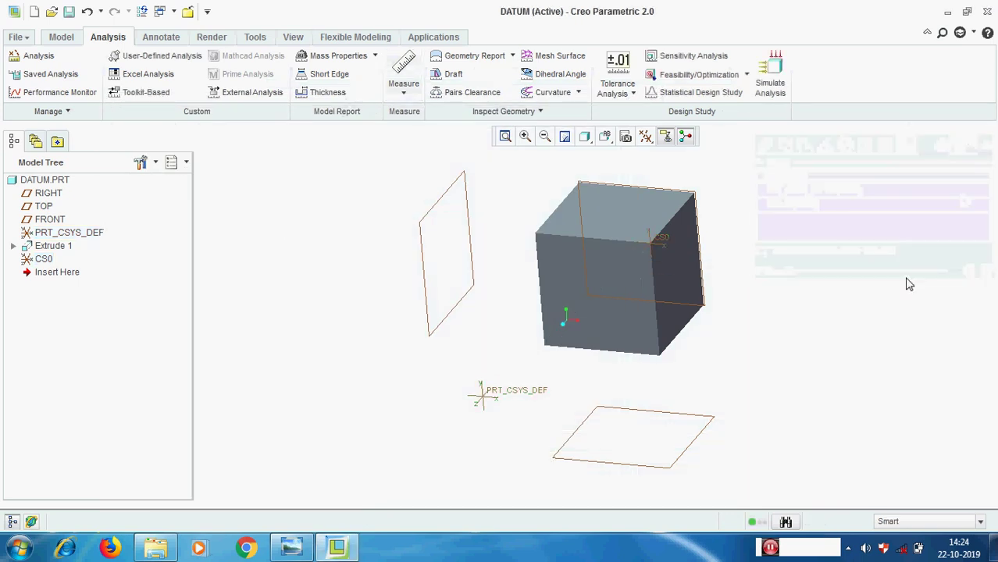
# Step: Move the model's insertion point to just before Extrude 1
pyautogui.moveTo(76, 279); pyautogui.dragTo(55, 249)
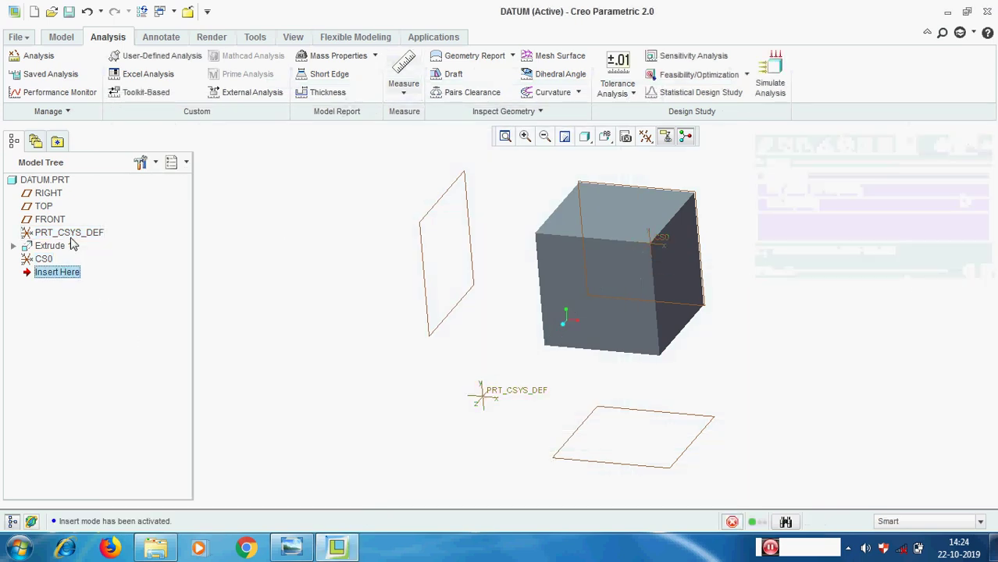
pyautogui.click(506, 136)
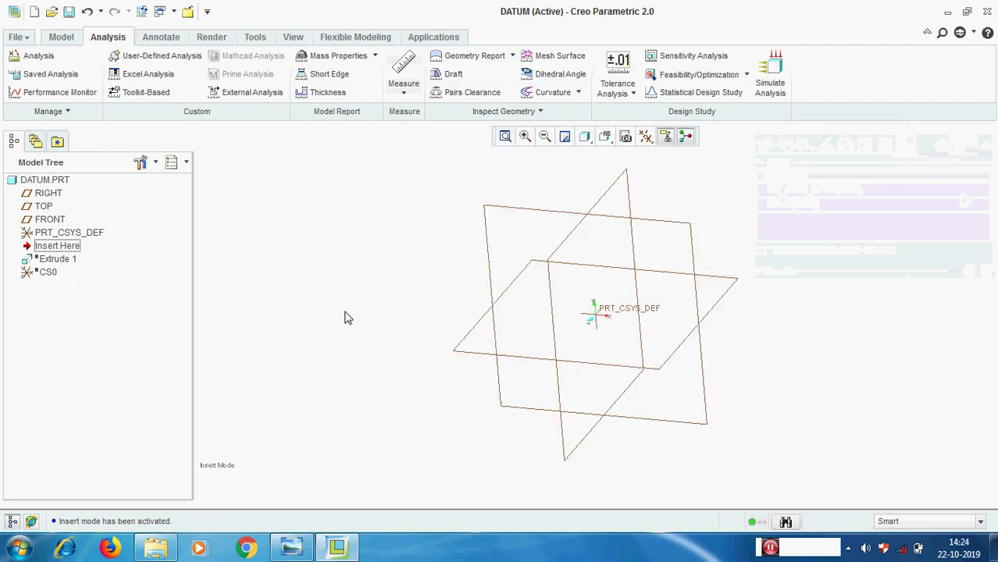
pyautogui.scroll(-1, 348, 318)
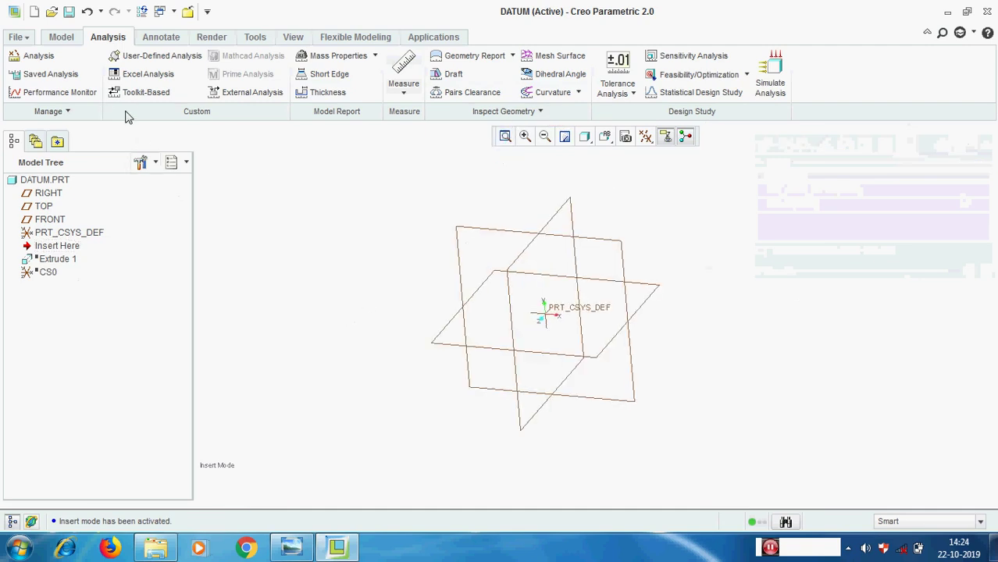
# Step: Create a coordinate system offset from PRT_CSYS_DEF using the From File offset type and the info.trf transform file
pyautogui.click(60, 37)
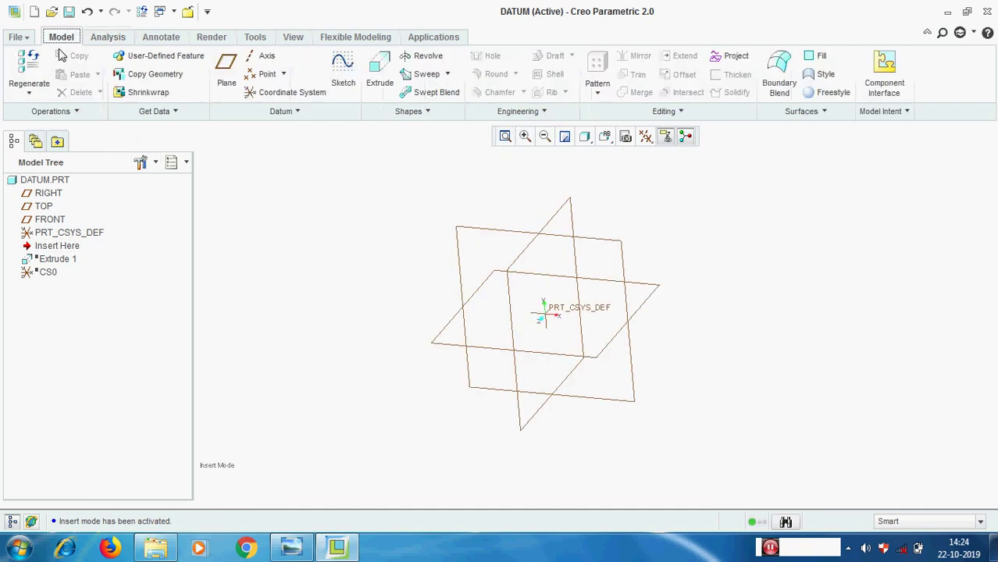
pyautogui.click(287, 93)
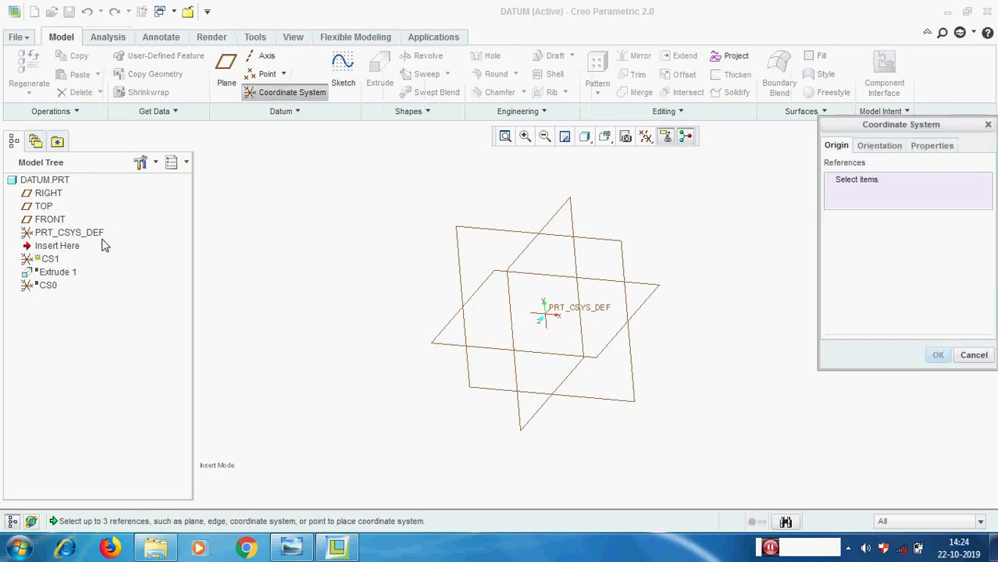
pyautogui.click(69, 233)
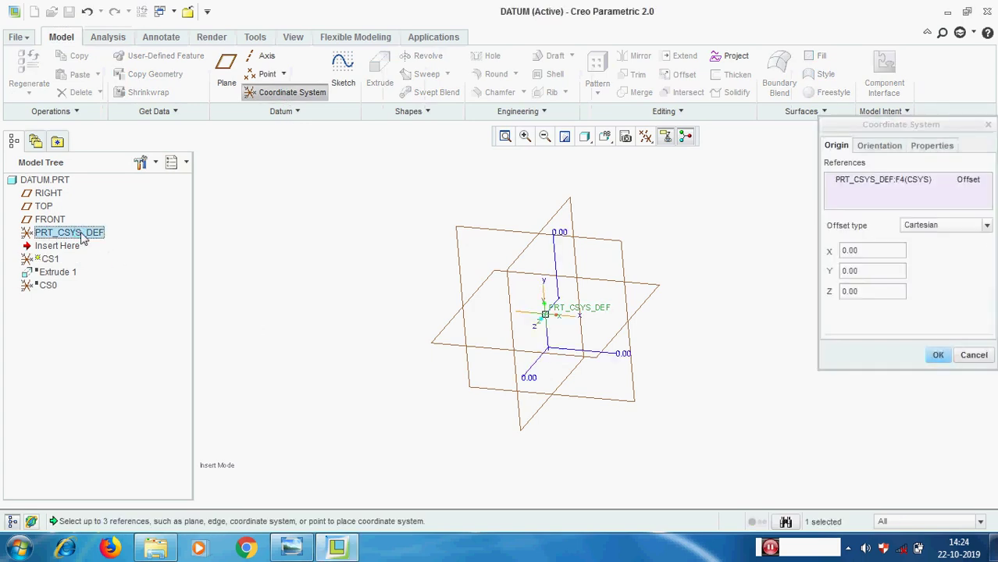
pyautogui.click(987, 227)
pyautogui.click(941, 277)
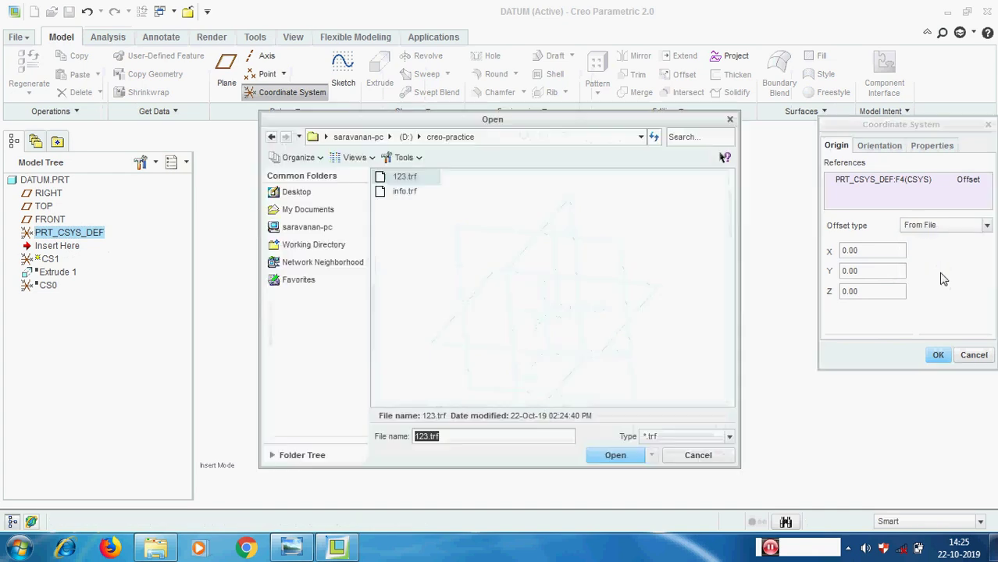
pyautogui.click(406, 196)
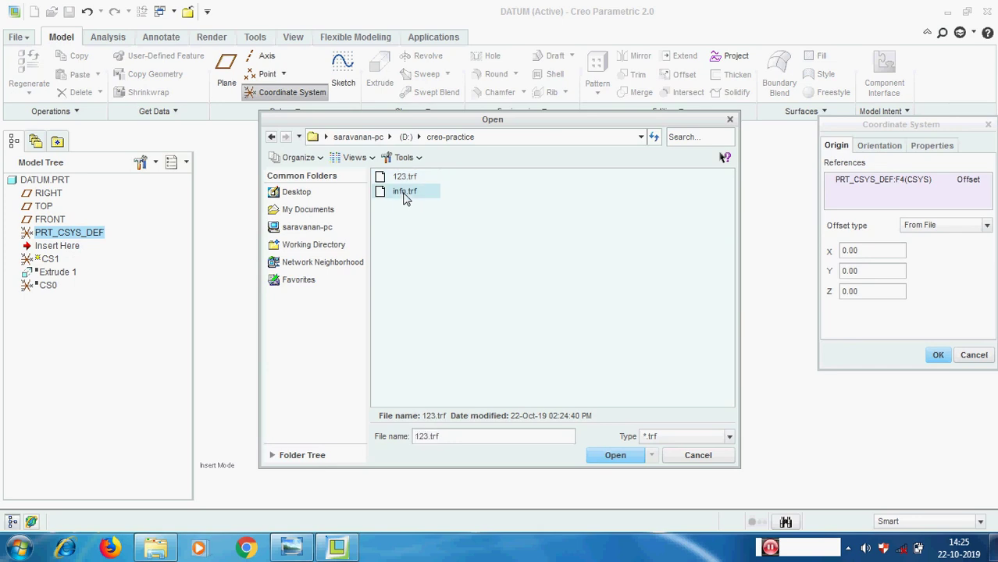
pyautogui.click(616, 456)
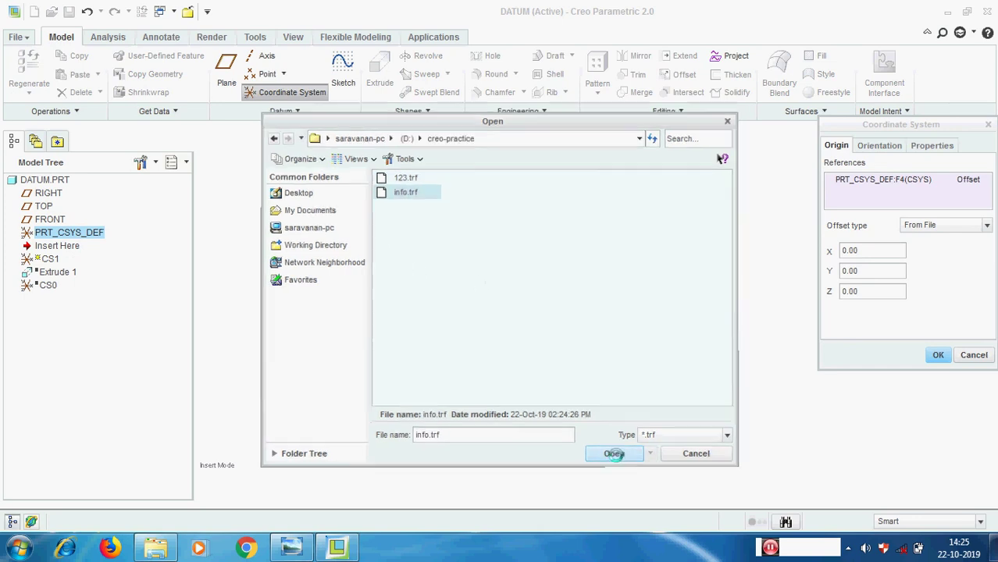
pyautogui.click(938, 355)
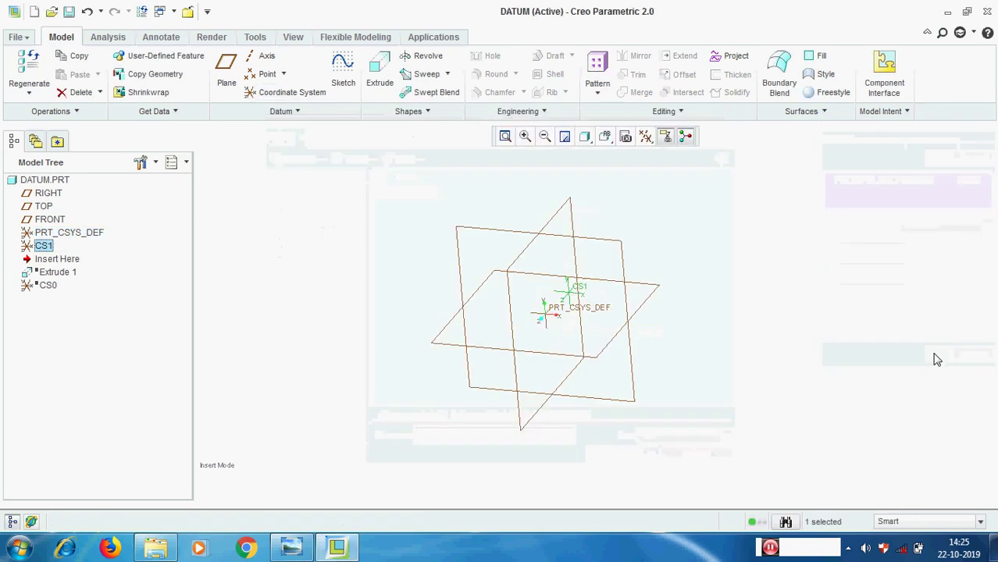
# Step: Move the insertion point to the end of the model tree, after CS0
pyautogui.scroll(1, 569, 341)
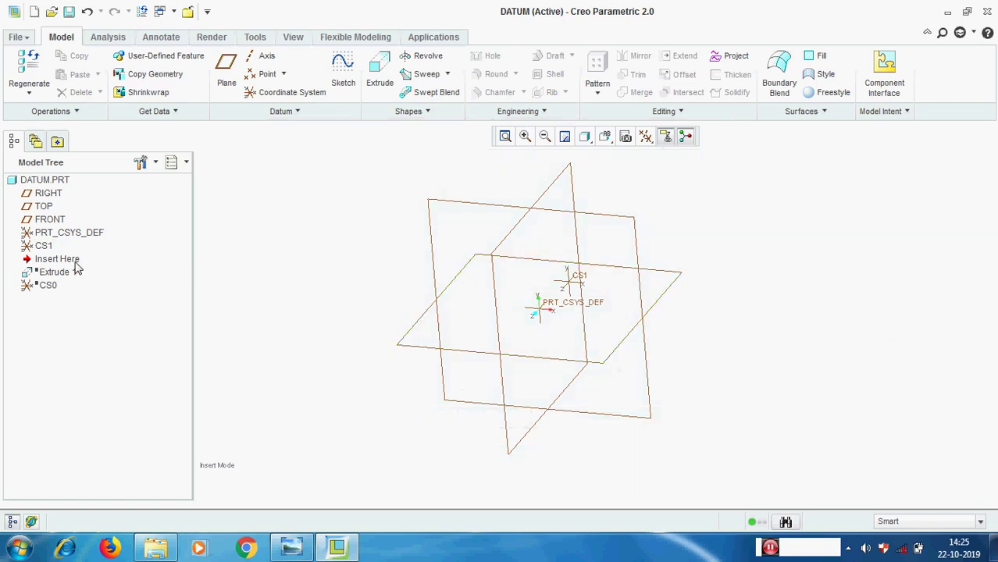
pyautogui.moveTo(76, 263); pyautogui.dragTo(78, 295)
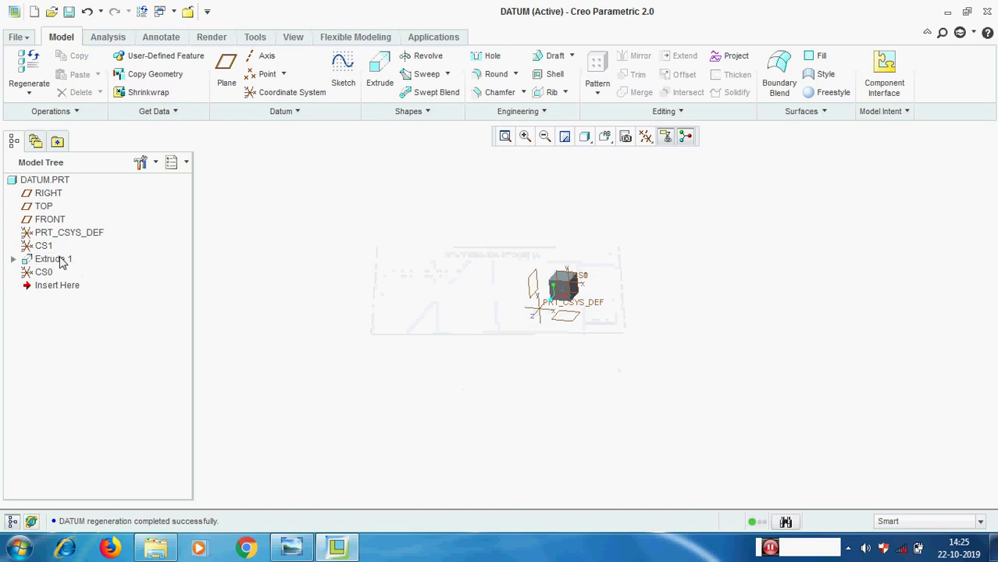
# Step: Compare the positions of CS1 and CS0 at the cube's corner by highlighting each and viewing the model from different angles
pyautogui.click(44, 247)
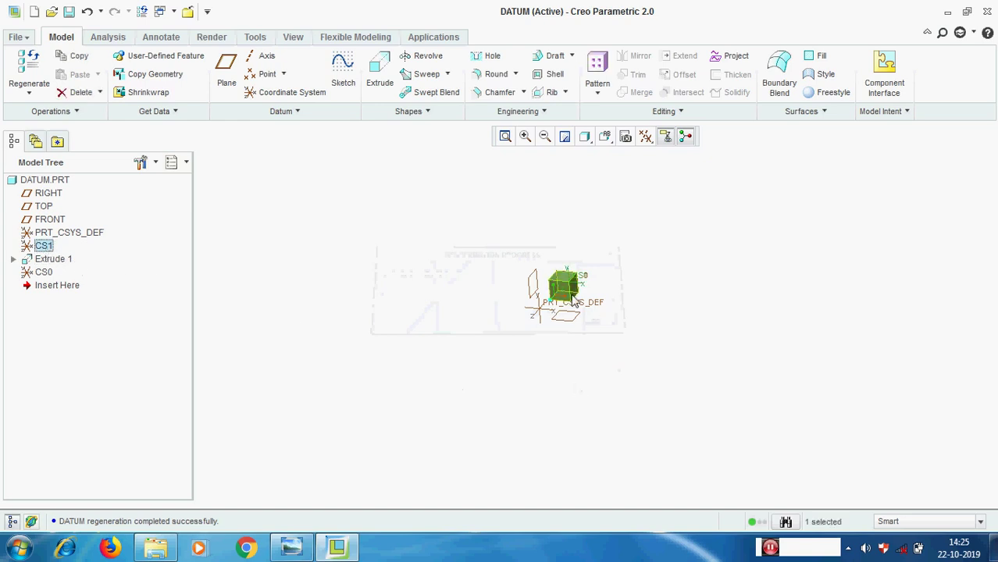
pyautogui.scroll(5, 605, 308)
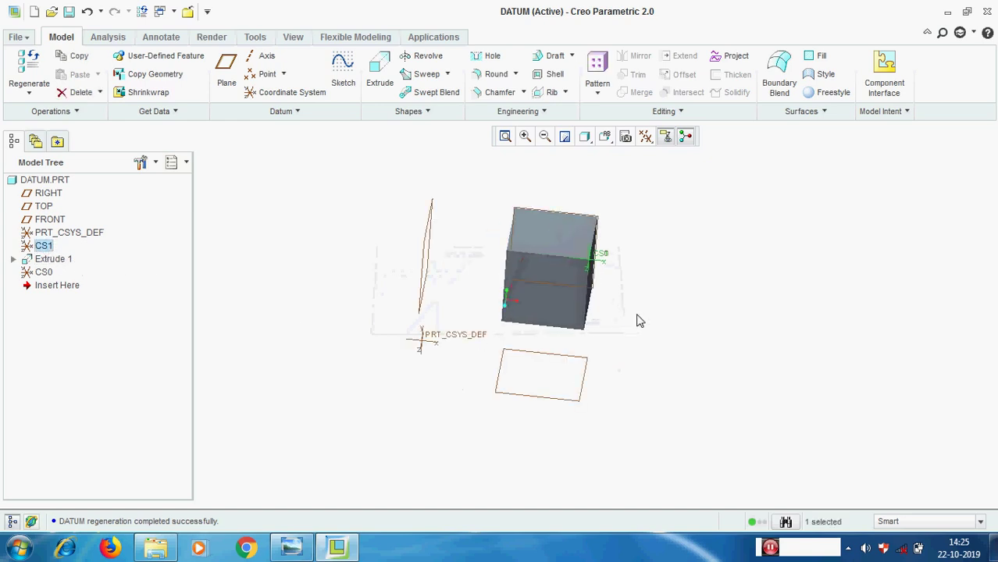
pyautogui.scroll(5, 602, 283)
pyautogui.scroll(-5, 625, 289)
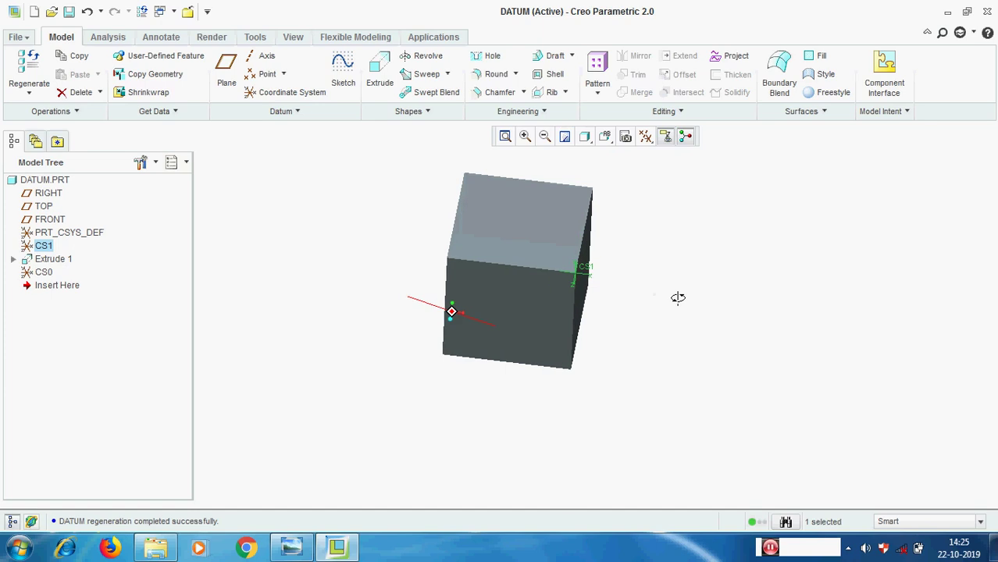
pyautogui.click(264, 351)
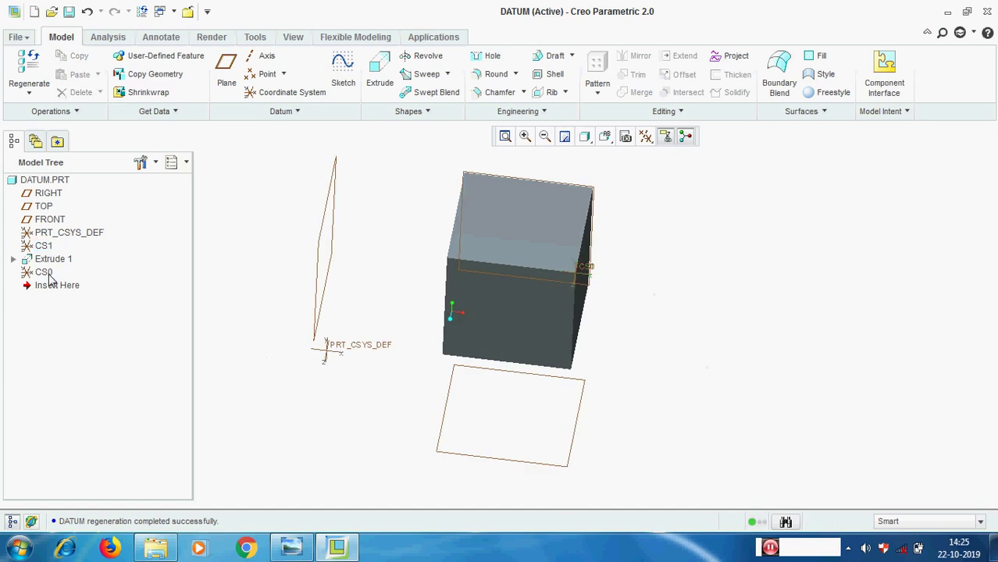
pyautogui.click(44, 272)
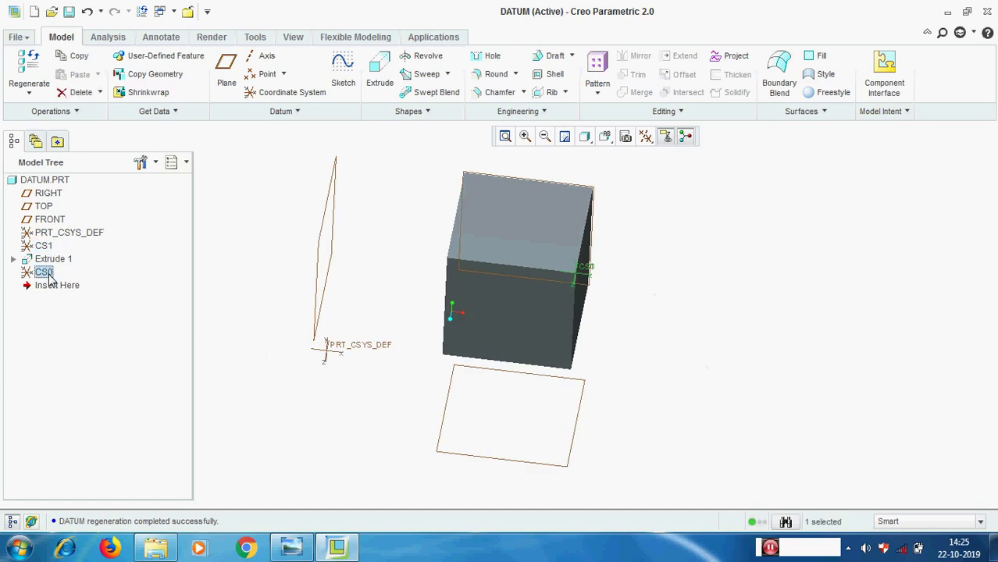
pyautogui.click(220, 303)
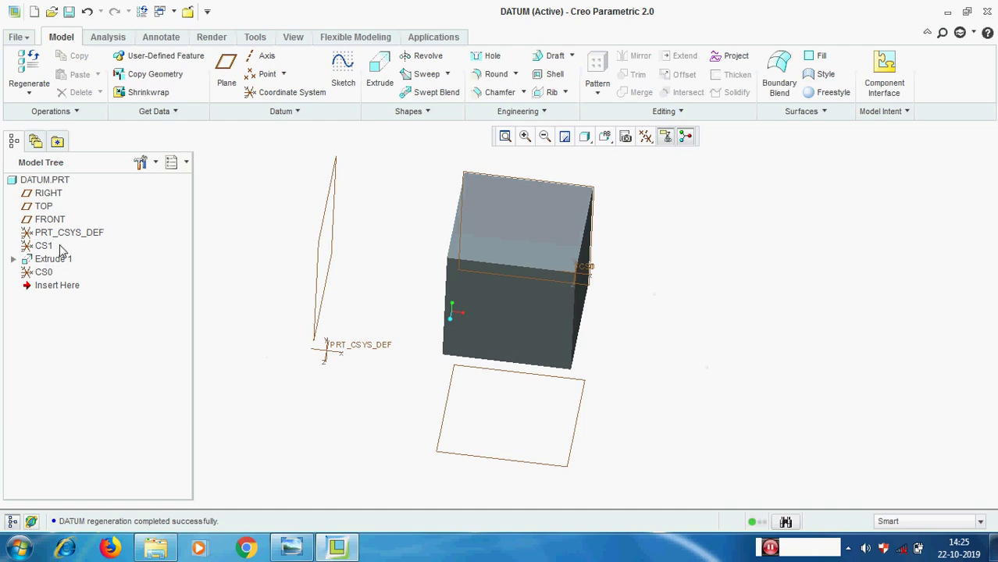
pyautogui.moveTo(781, 375); pyautogui.dragTo(753, 365, button='middle')
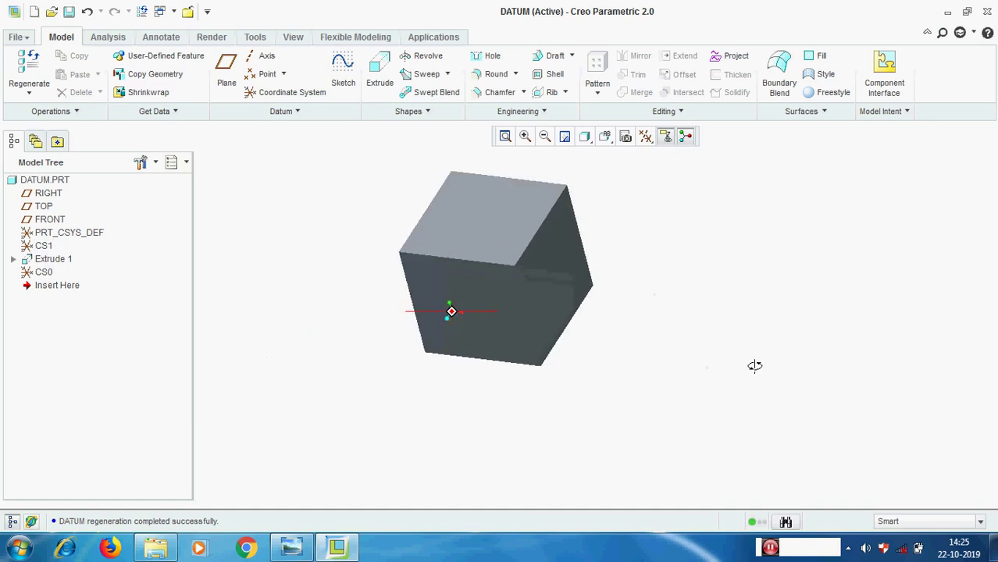
pyautogui.click(45, 249)
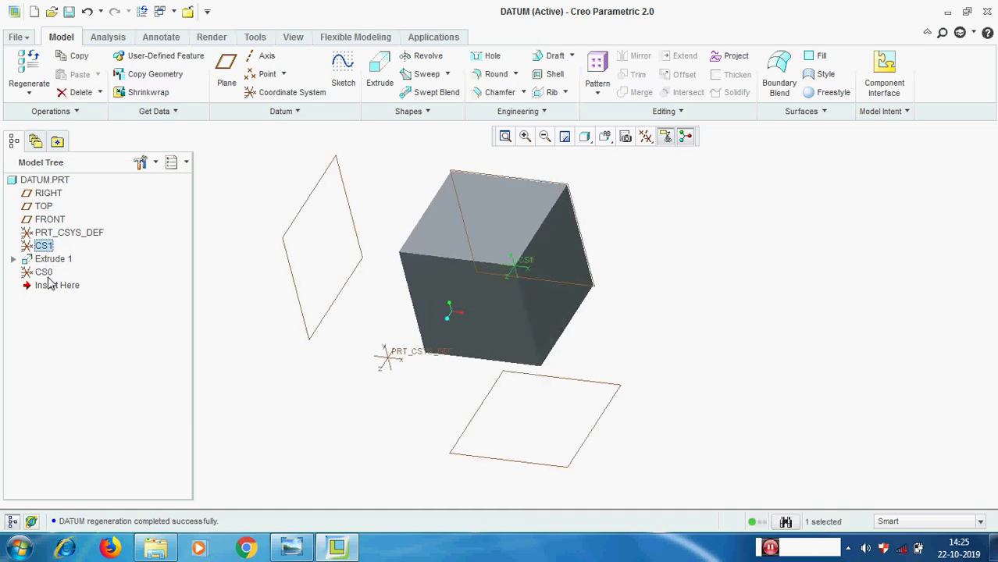
# Step: Delete Extrude 1 together with the cube-corner coordinate system CS0
pyautogui.click(45, 273)
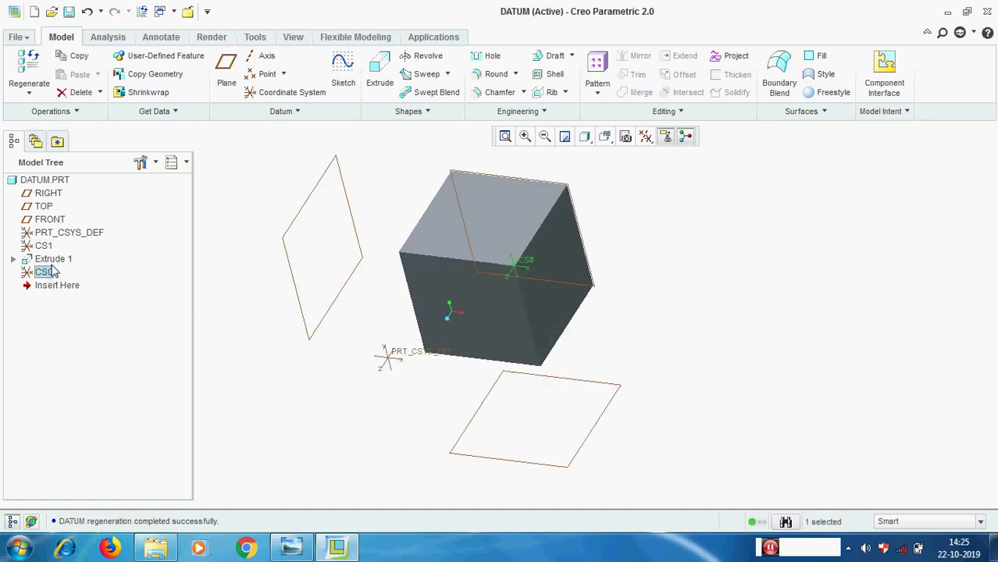
pyautogui.keyDown('ctrl'); pyautogui.click(51, 259); pyautogui.keyUp('ctrl')
pyautogui.rightClick(52, 262)
pyautogui.click(81, 292)
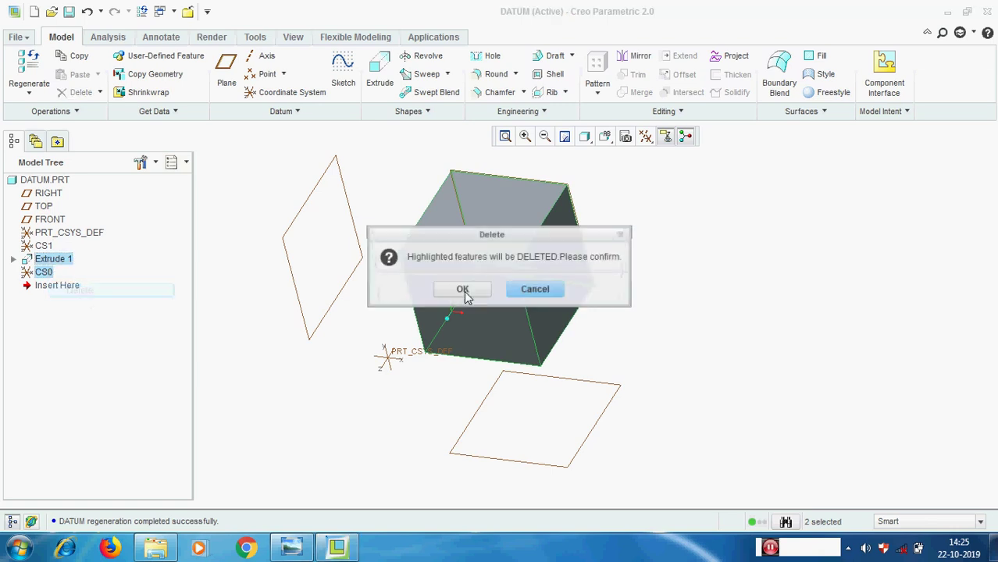
pyautogui.click(463, 290)
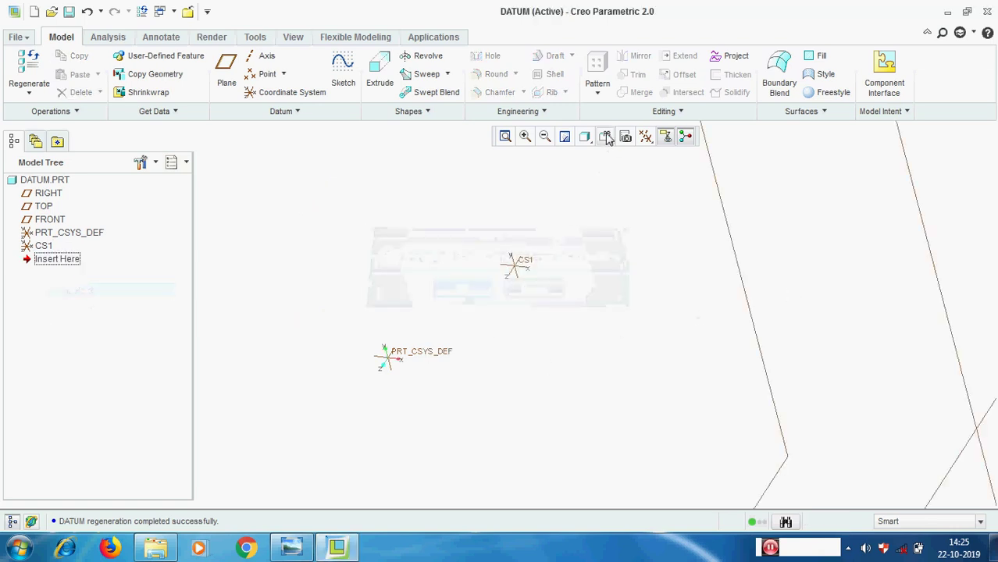
# Step: Delete the file-based coordinate system CS1
pyautogui.click(666, 136)
pyautogui.click(631, 171)
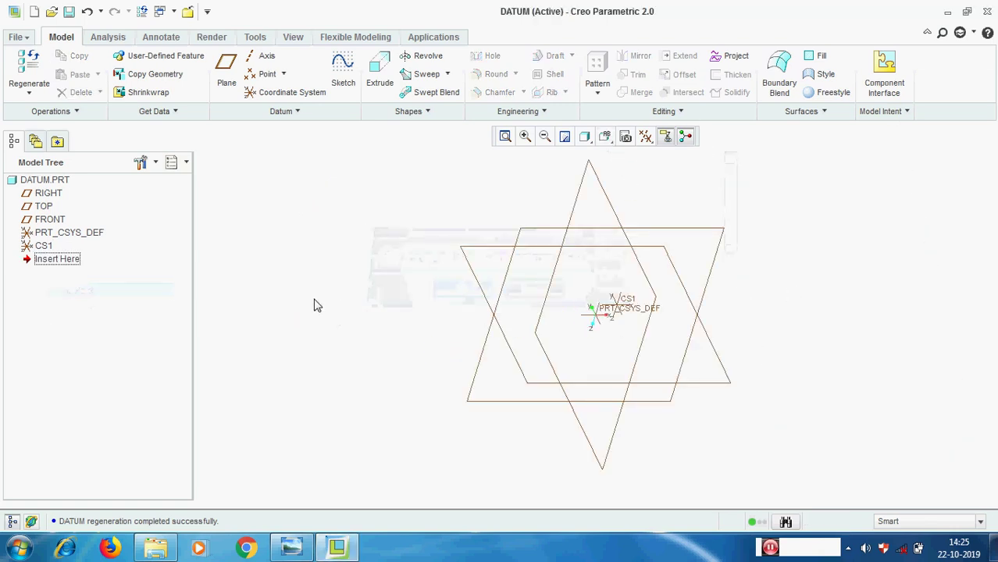
pyautogui.rightClick(40, 247)
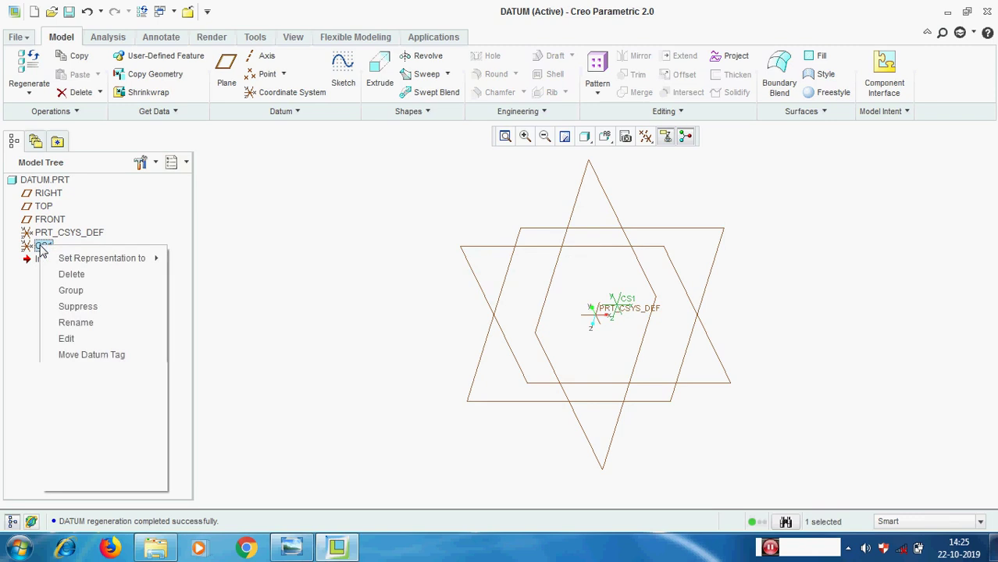
pyautogui.click(94, 276)
pyautogui.click(439, 293)
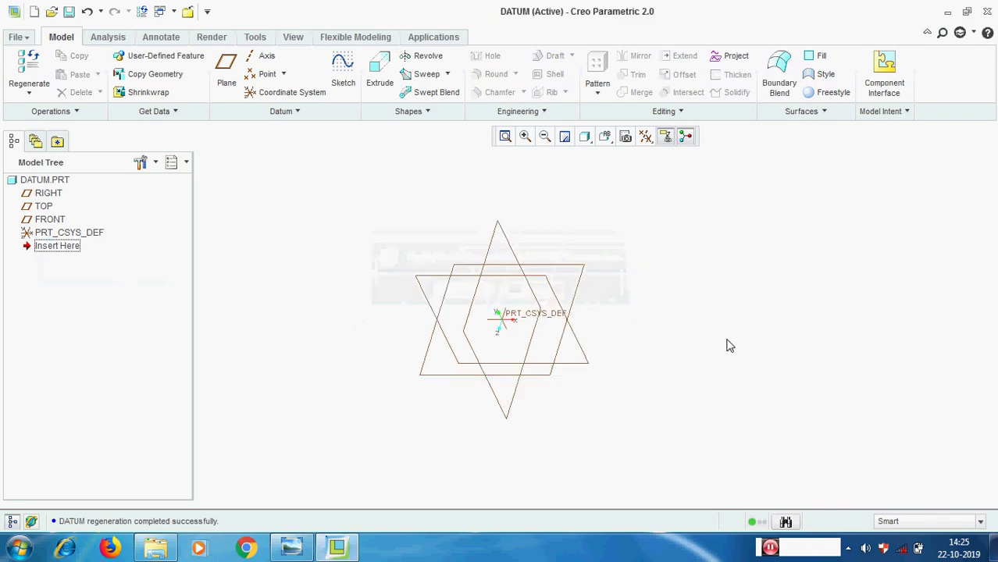
# Step: Check the Part 6 topic list in Windows Photo Viewer and return to the Creo part
pyautogui.click(292, 547)
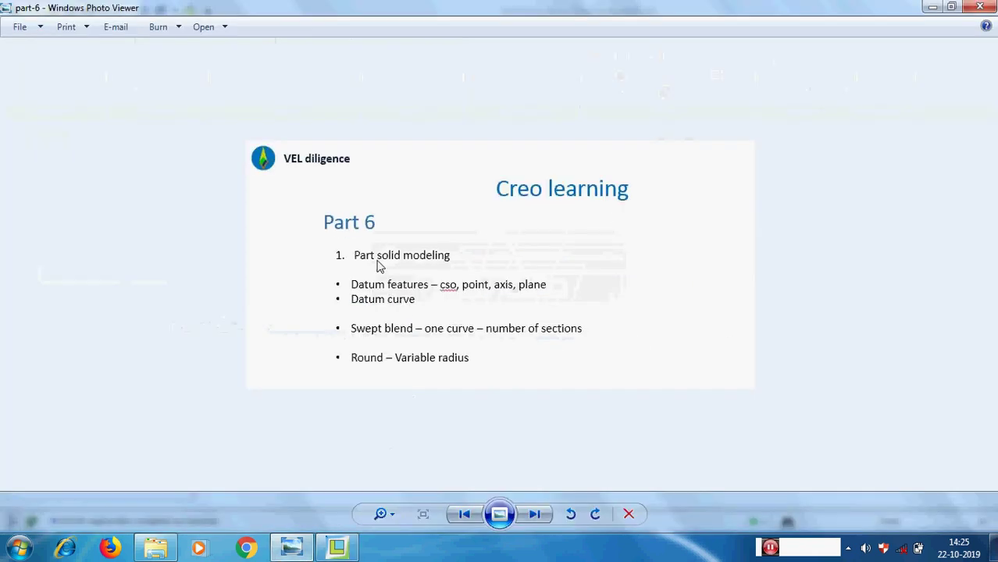
pyautogui.click(933, 7)
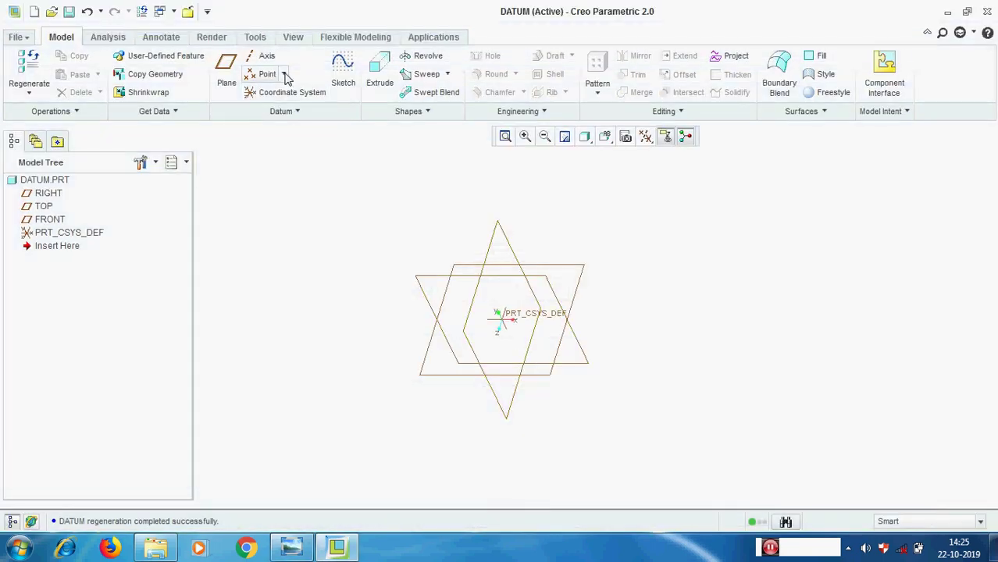
# Step: Start an offset coordinate system datum point feature referenced to PRT_CSYS_DEF with Cartesian coordinates
pyautogui.click(284, 74)
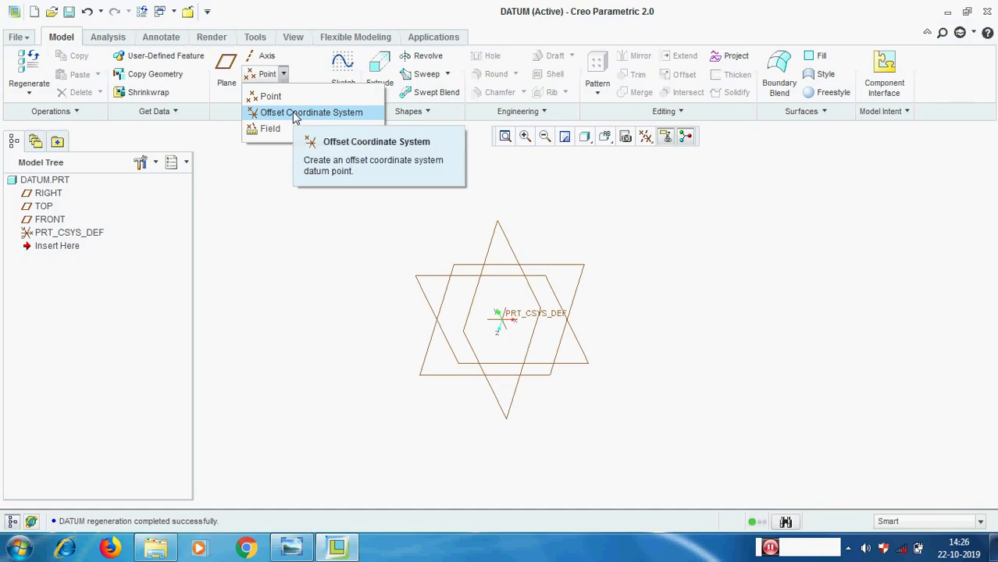
pyautogui.click(295, 114)
pyautogui.scroll(-2, 559, 365)
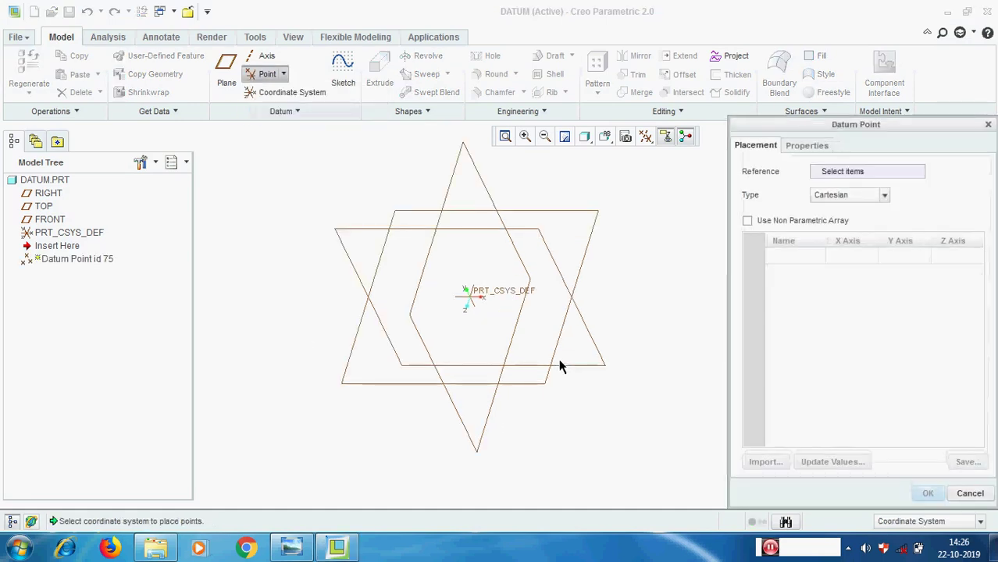
pyautogui.click(505, 297)
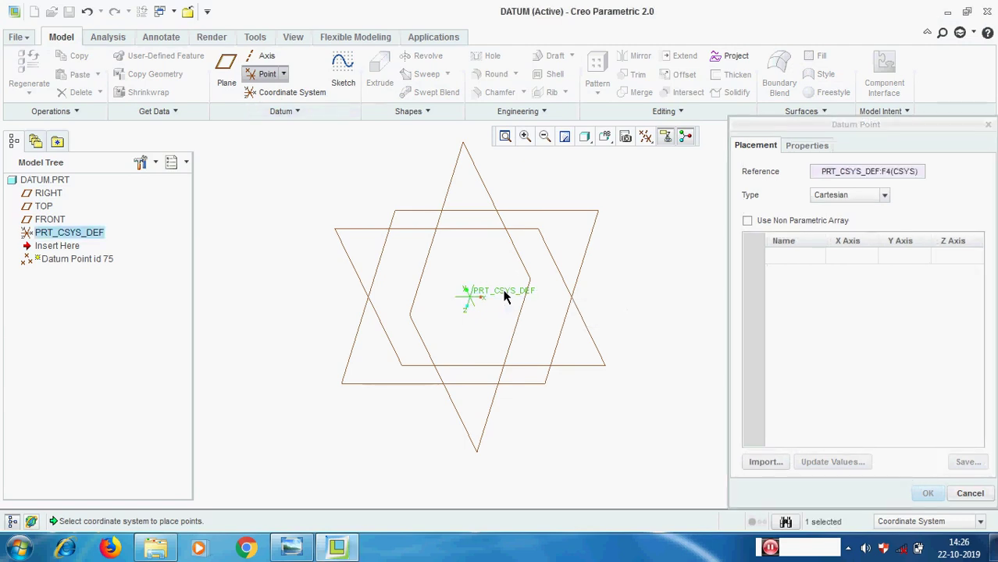
pyautogui.scroll(2, 396, 303)
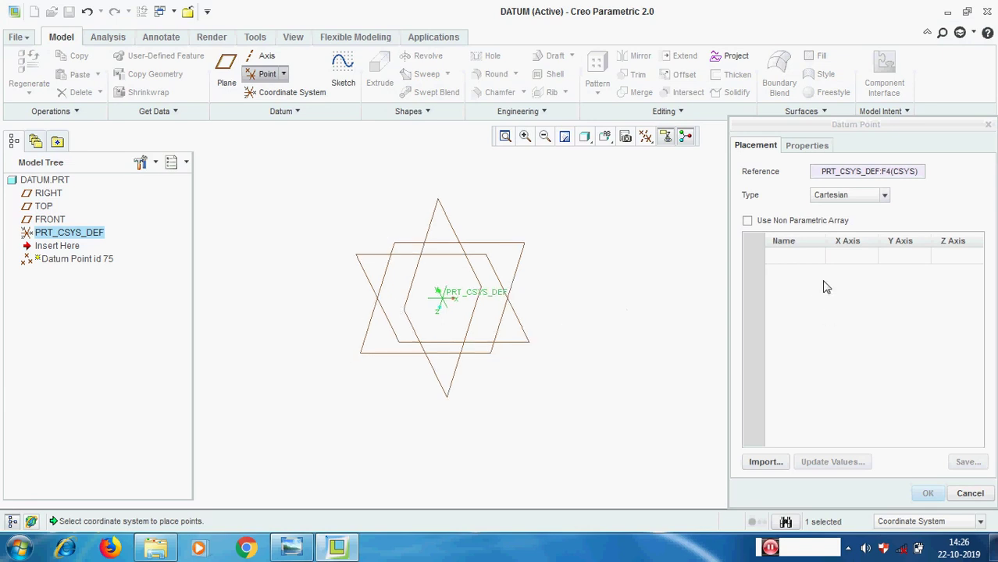
# Step: Add a first point named p1 with X, Y and Z offsets of 100 each
pyautogui.click(804, 265)
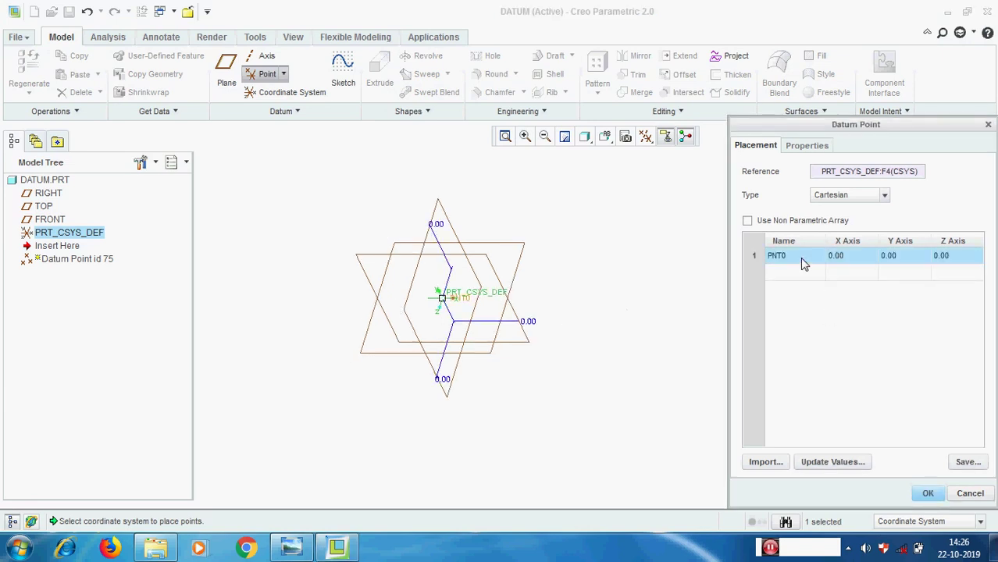
pyautogui.click(802, 258)
pyautogui.write('p1')
pyautogui.click(838, 256)
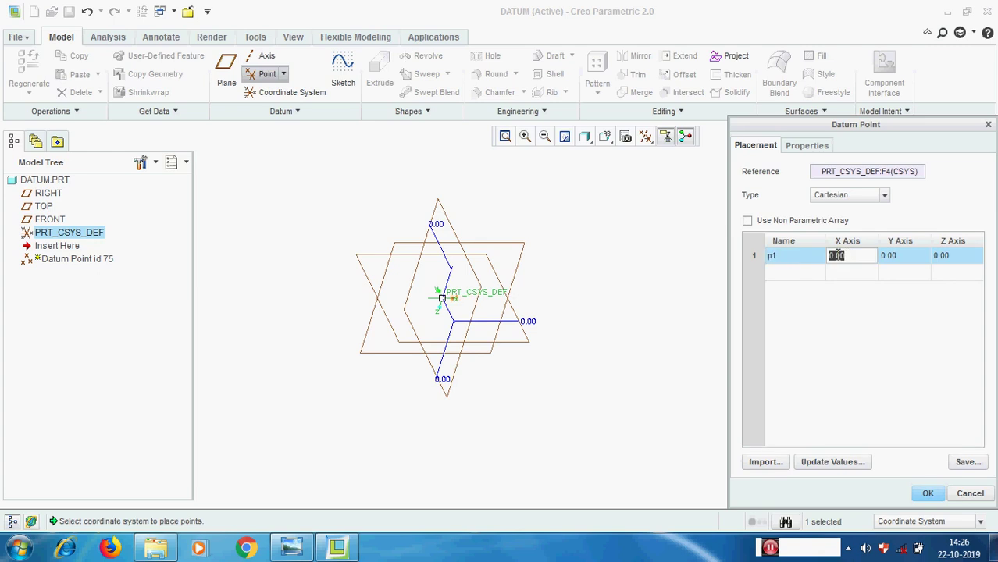
pyautogui.write('100')
pyautogui.click(908, 256)
pyautogui.write('1')
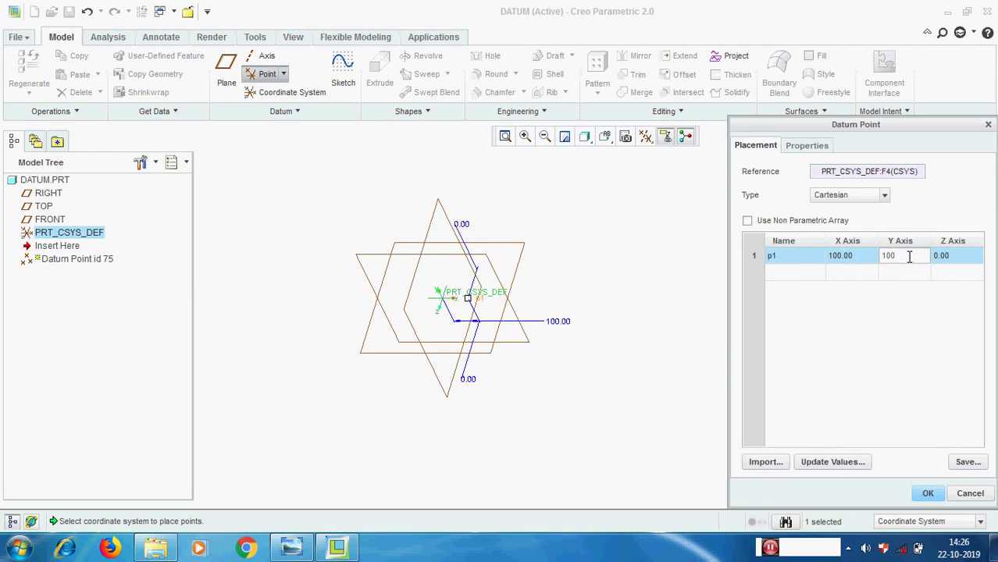
pyautogui.click(959, 258)
pyautogui.write('1')
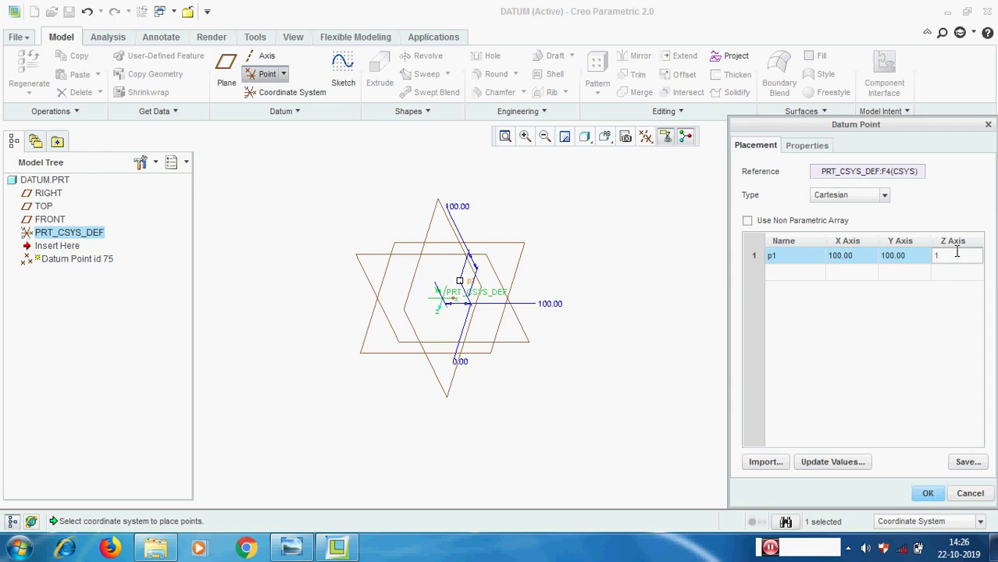
# Step: Add a second point named p2 with offsets X 150, Y 100 and Z 175
pyautogui.click(801, 273)
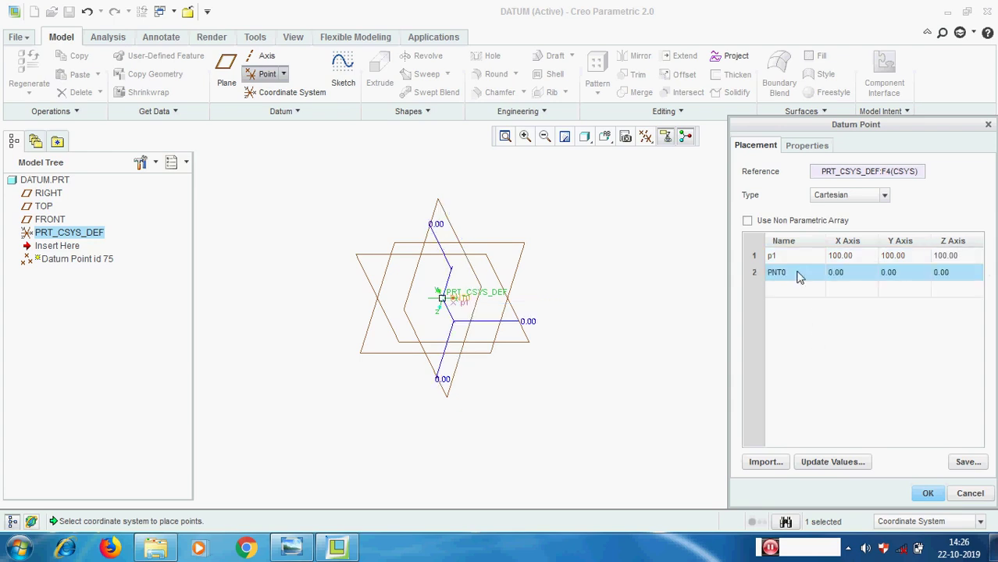
pyautogui.click(798, 272)
pyautogui.write('p2')
pyautogui.click(854, 275)
pyautogui.write('150')
pyautogui.click(904, 273)
pyautogui.write('1')
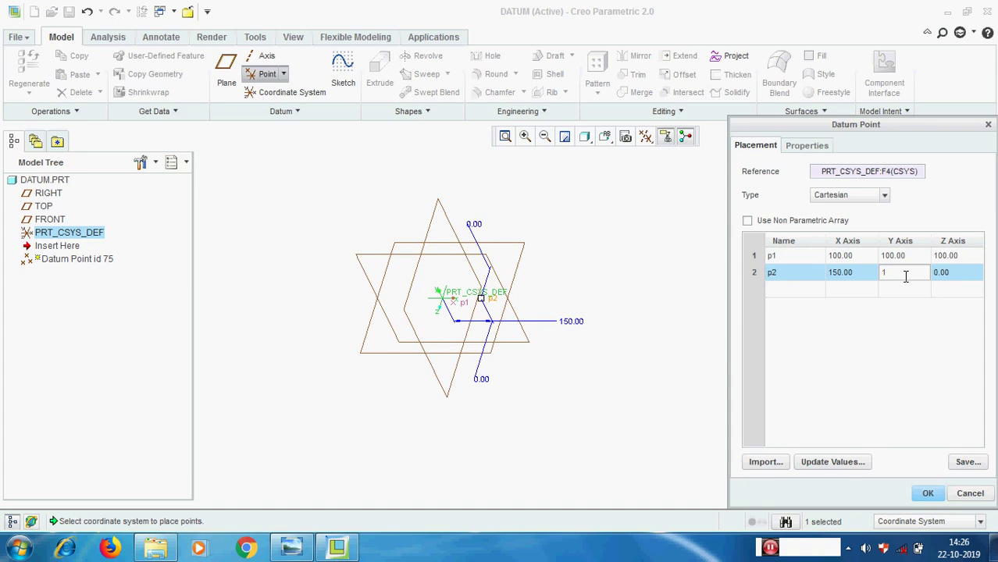
pyautogui.click(950, 277)
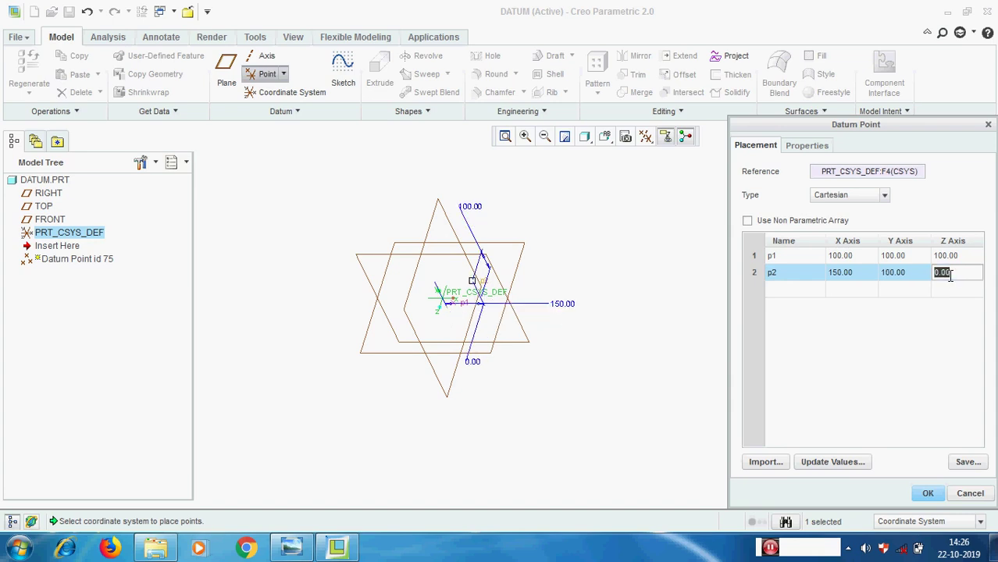
pyautogui.write('15')
# Step: Add a third point named p3 with offsets X 200 and Y 50, and complete the datum point feature
pyautogui.click(771, 293)
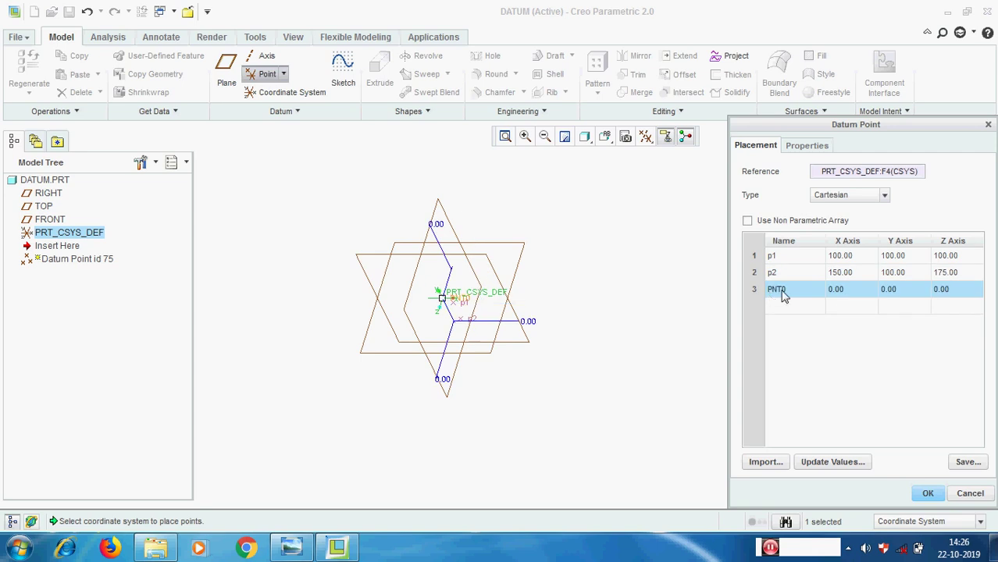
pyautogui.click(782, 290)
pyautogui.write('p3')
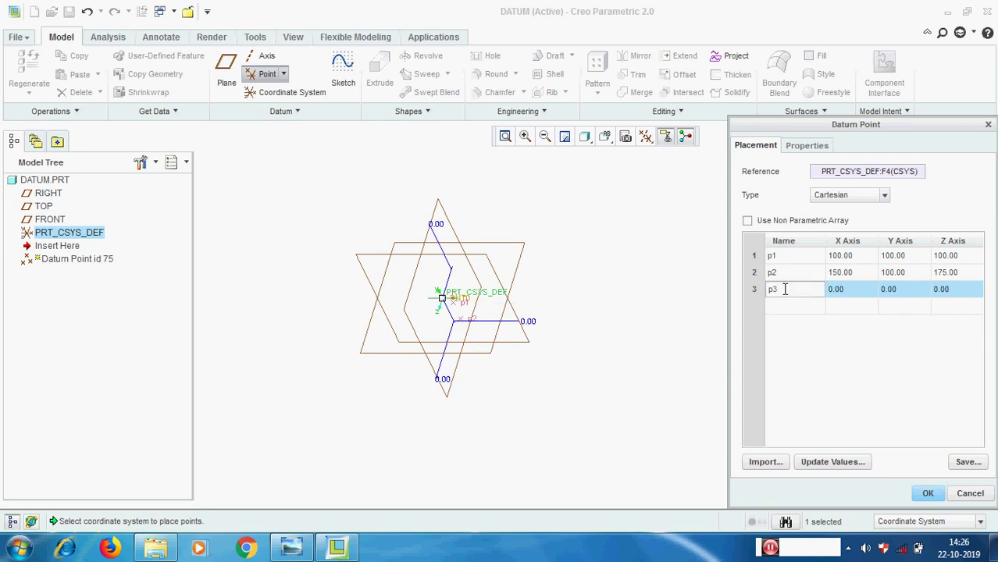
pyautogui.click(852, 291)
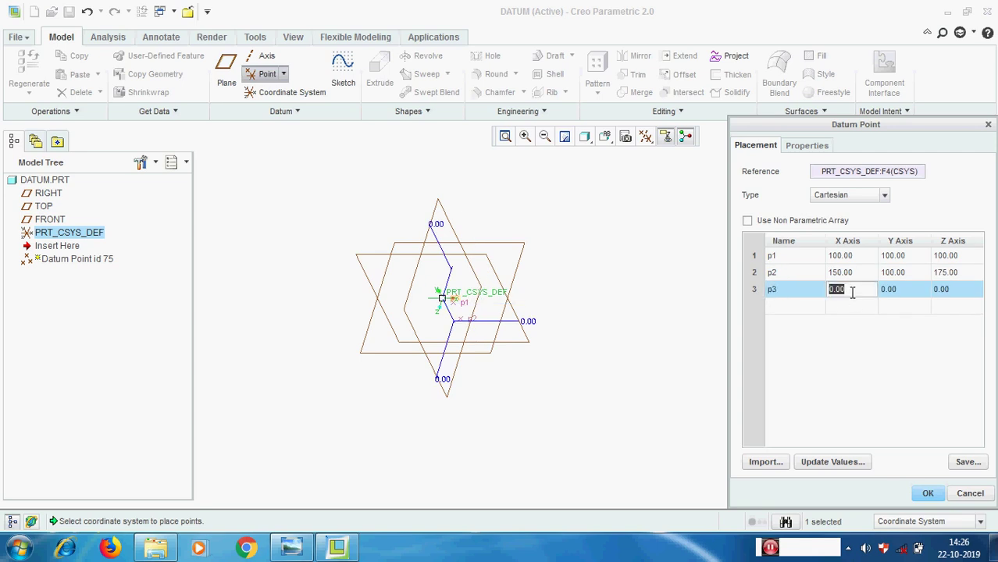
pyautogui.write('200')
pyautogui.click(899, 291)
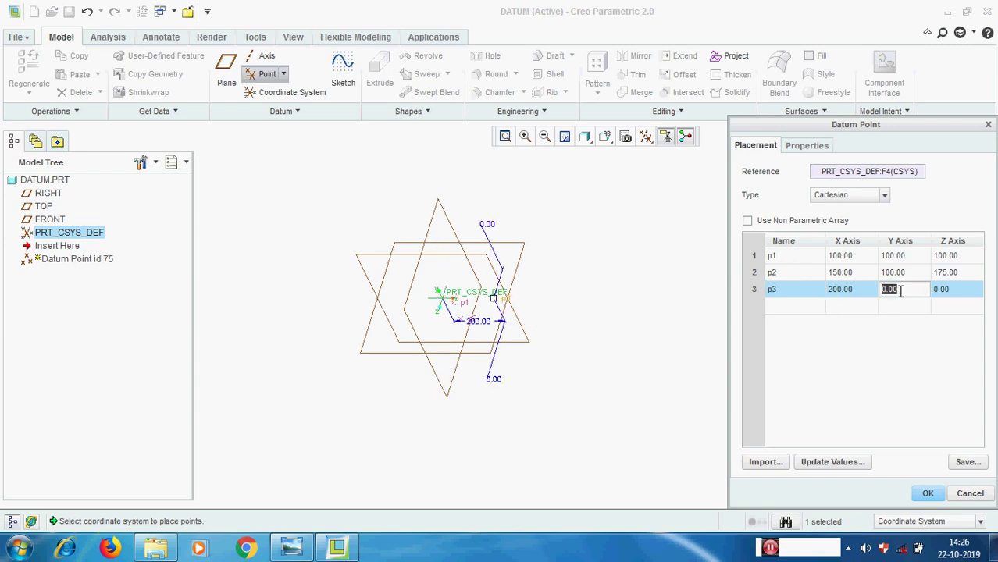
pyautogui.write('50')
pyautogui.click(963, 288)
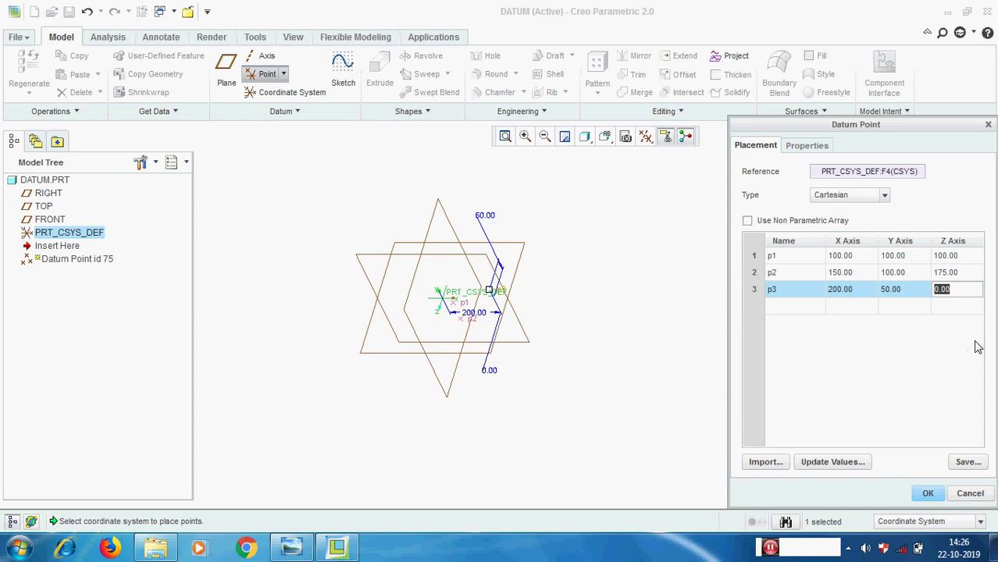
pyautogui.click(931, 494)
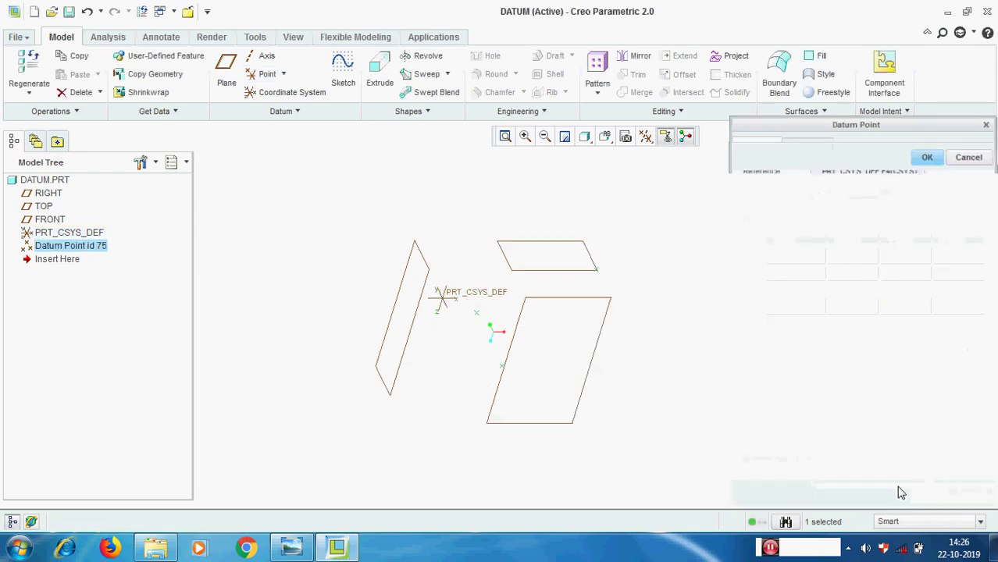
# Step: Hide the datum axes, planes and coordinate systems so that only datum points are displayed
pyautogui.click(730, 363)
pyautogui.click(644, 136)
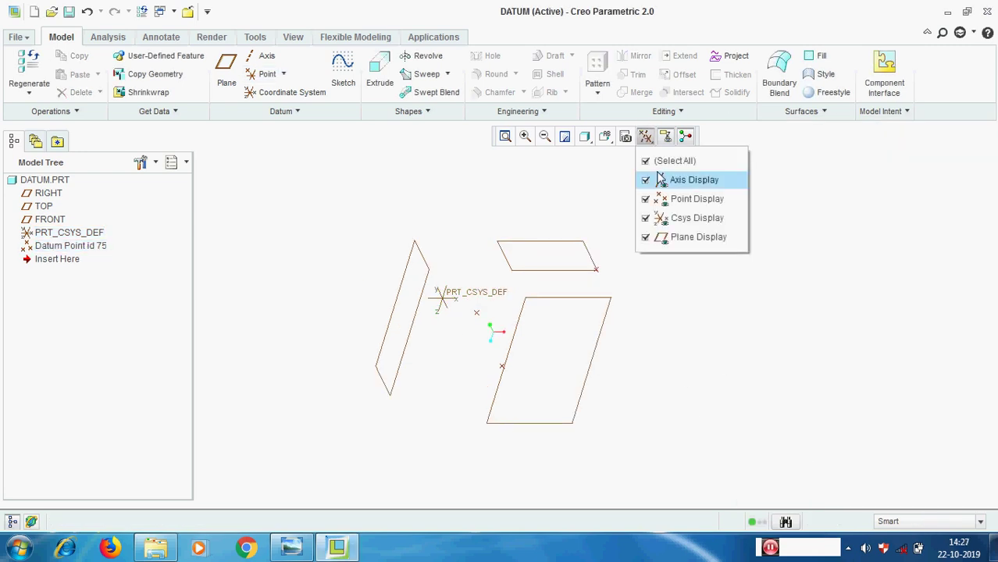
pyautogui.click(660, 179)
pyautogui.click(658, 161)
pyautogui.click(663, 162)
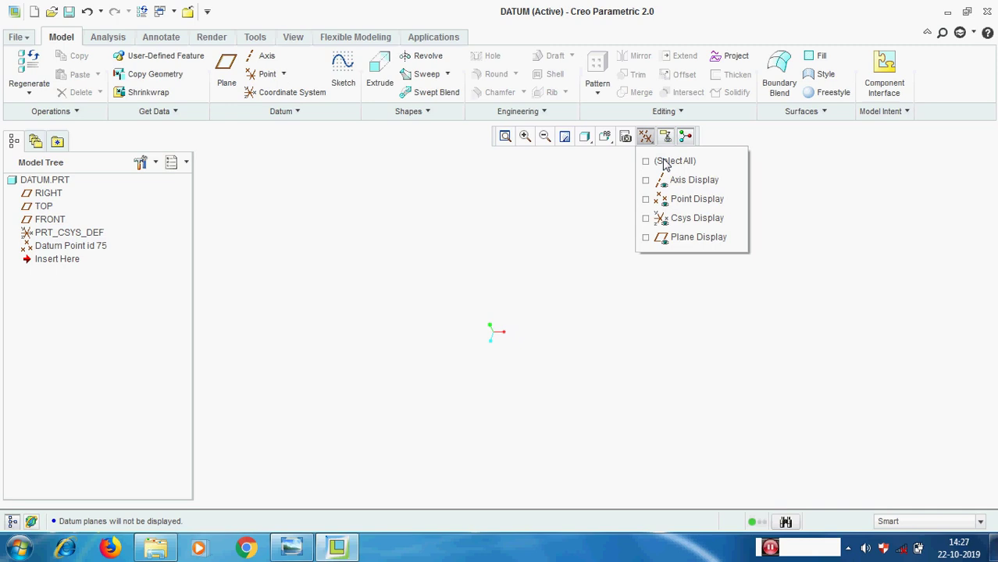
pyautogui.click(656, 200)
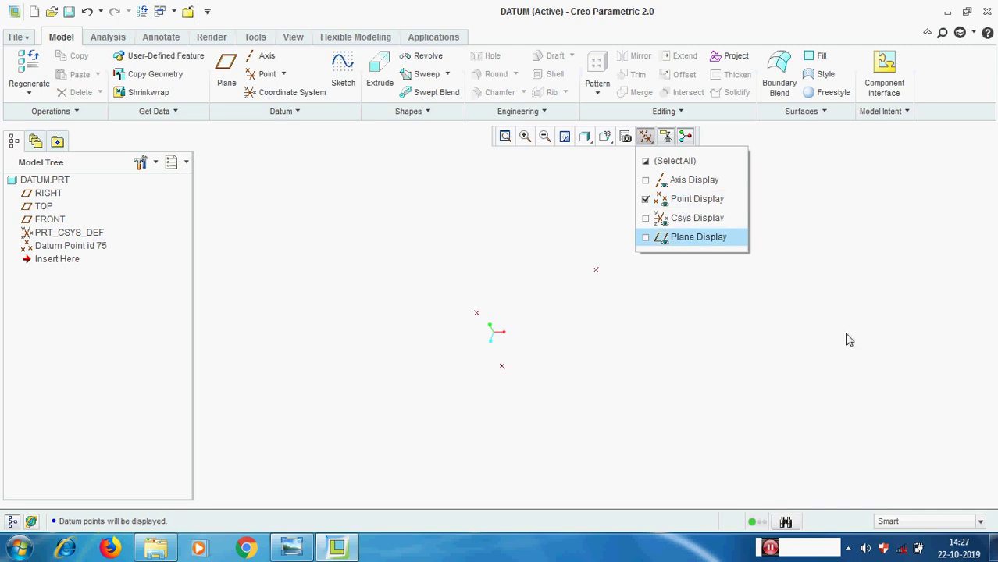
# Step: Display the datum point feature's offset dimensions for editing and inspect them from another angle
pyautogui.click(503, 368)
pyautogui.moveTo(800, 350); pyautogui.dragTo(624, 286, button='middle')
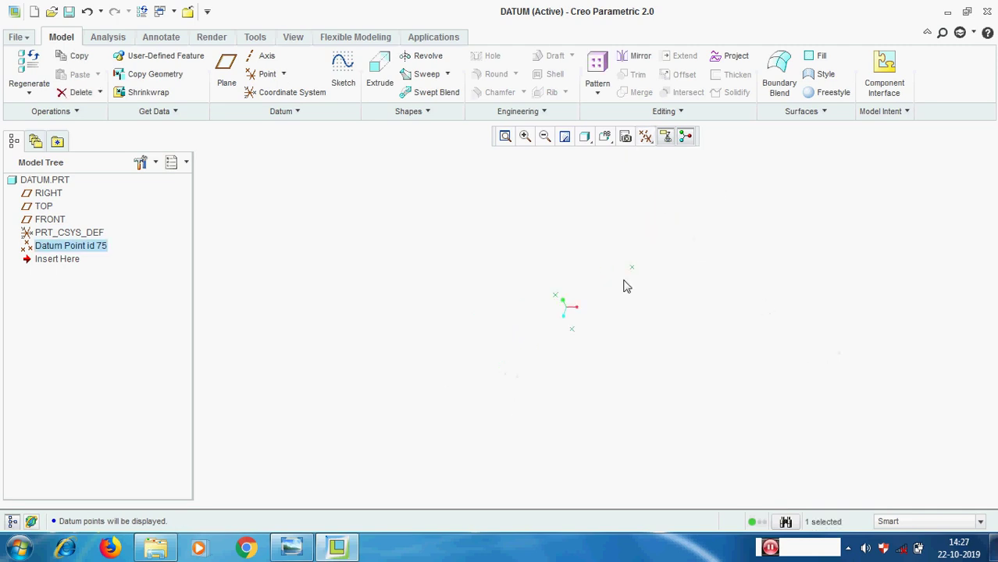
pyautogui.rightClick(87, 247)
pyautogui.click(113, 337)
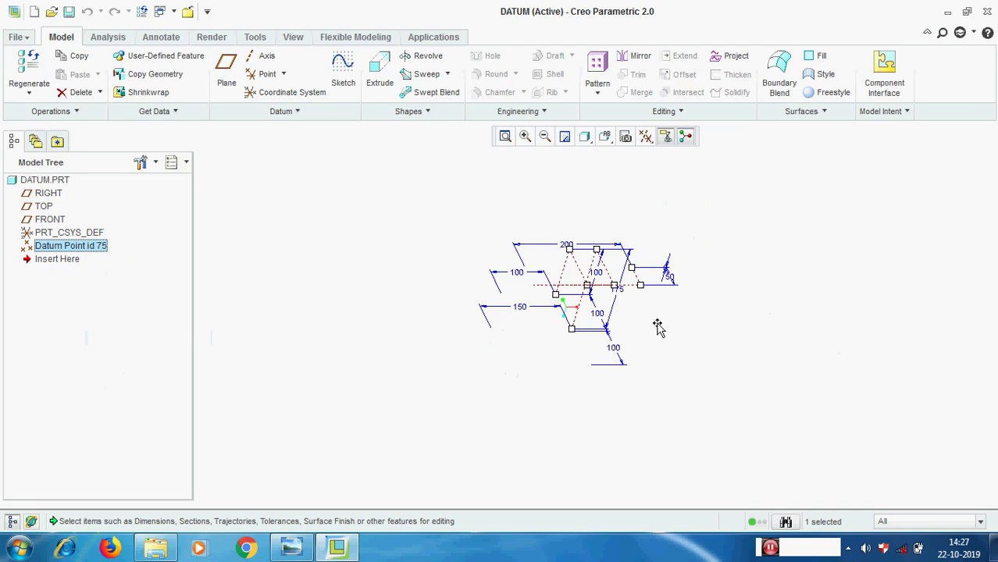
pyautogui.moveTo(657, 327); pyautogui.dragTo(720, 343, button='middle')
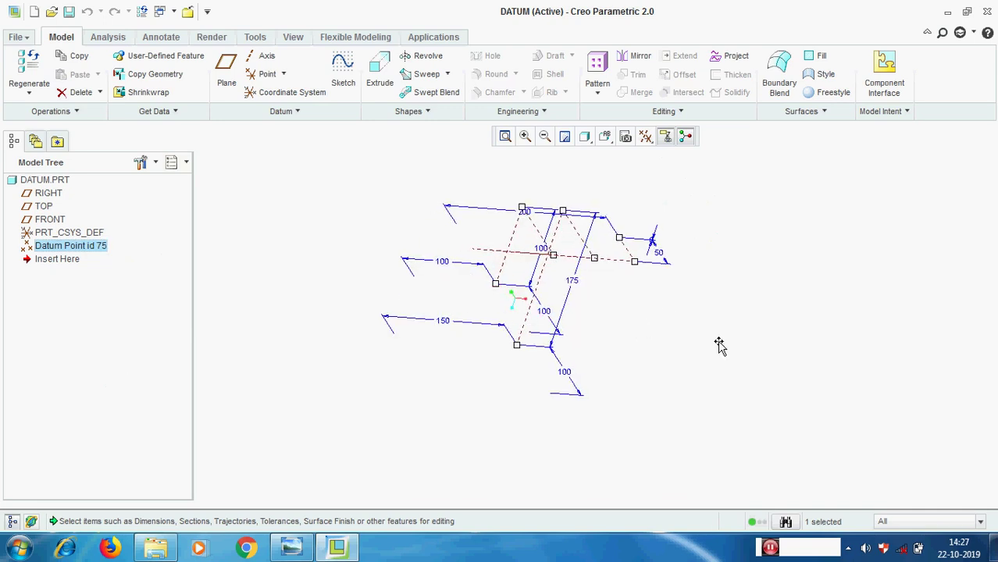
pyautogui.click(743, 342)
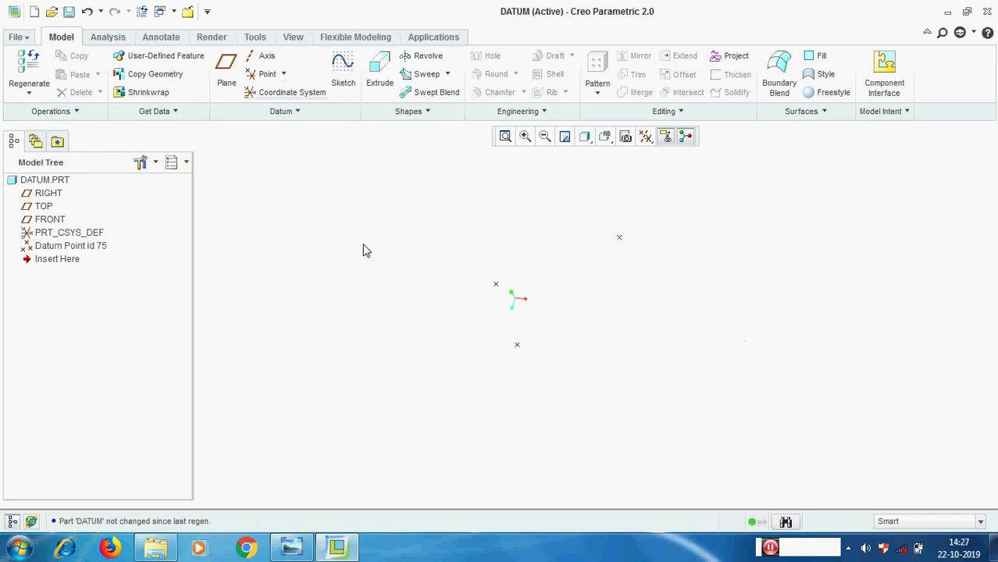
# Step: Turn the datum plane display back on, leaving the Sketch command without creating a sketch
pyautogui.click(645, 138)
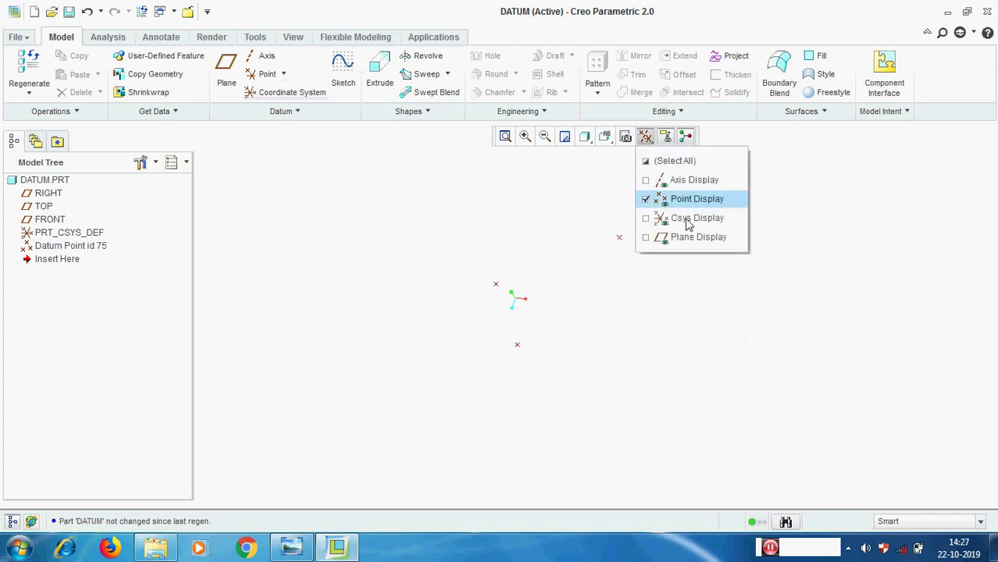
pyautogui.click(688, 239)
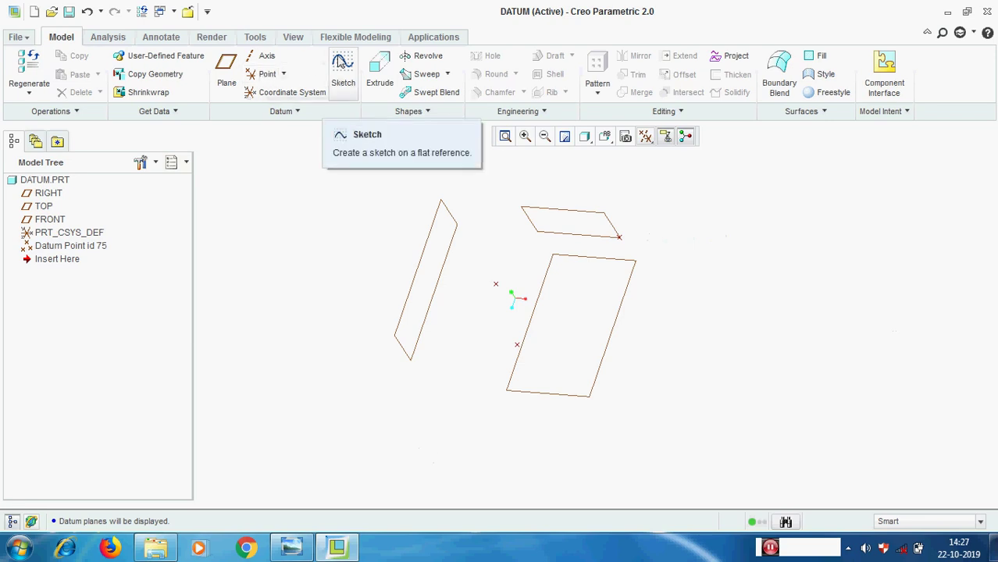
pyautogui.click(342, 64)
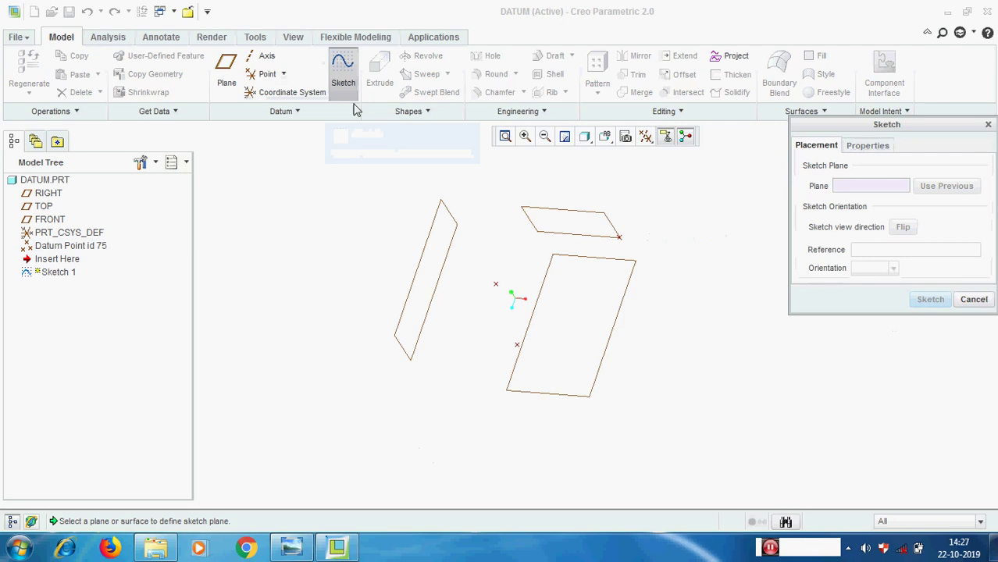
pyautogui.click(974, 299)
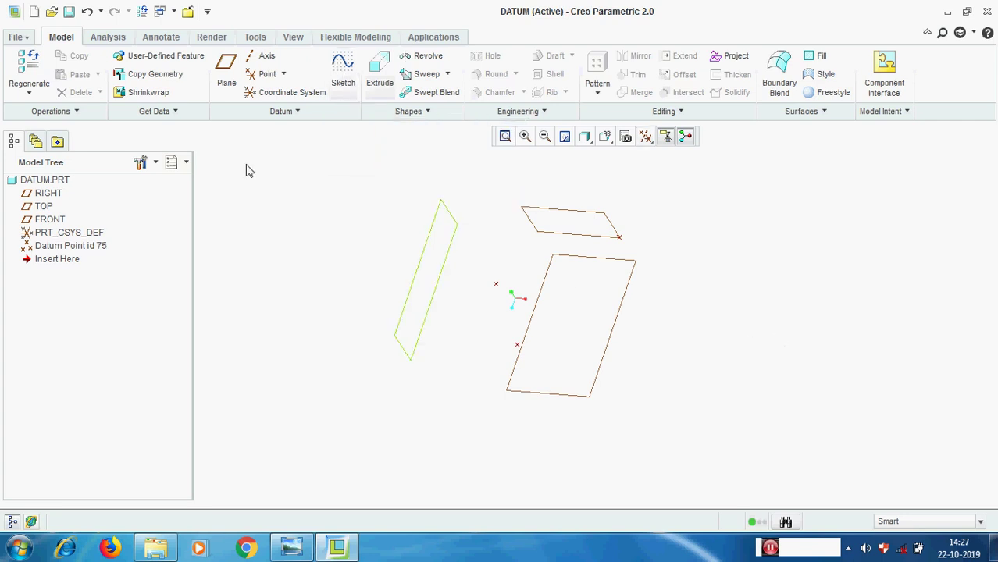
# Step: Create a datum axis through the intersection of the TOP and FRONT planes
pyautogui.click(263, 58)
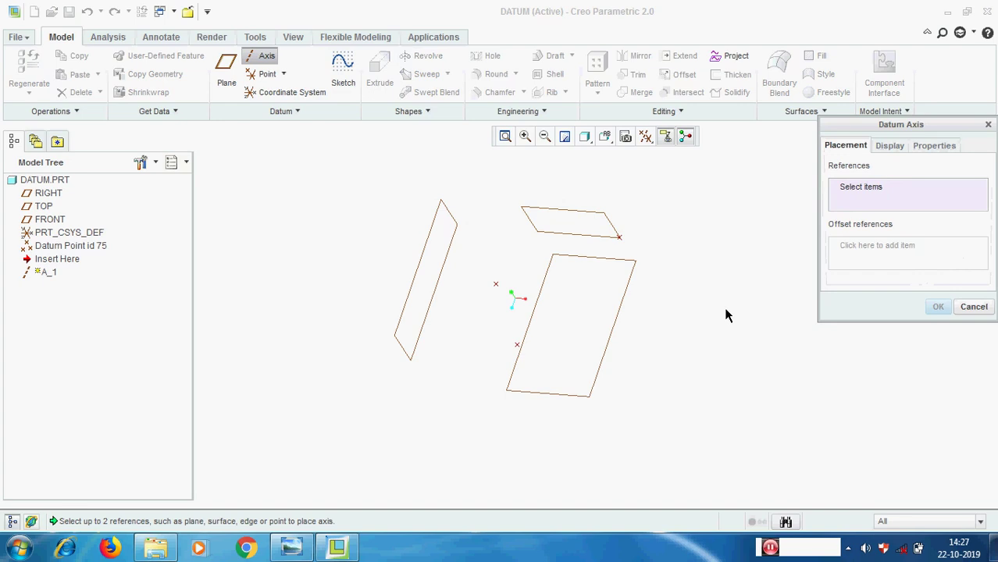
pyautogui.click(623, 302)
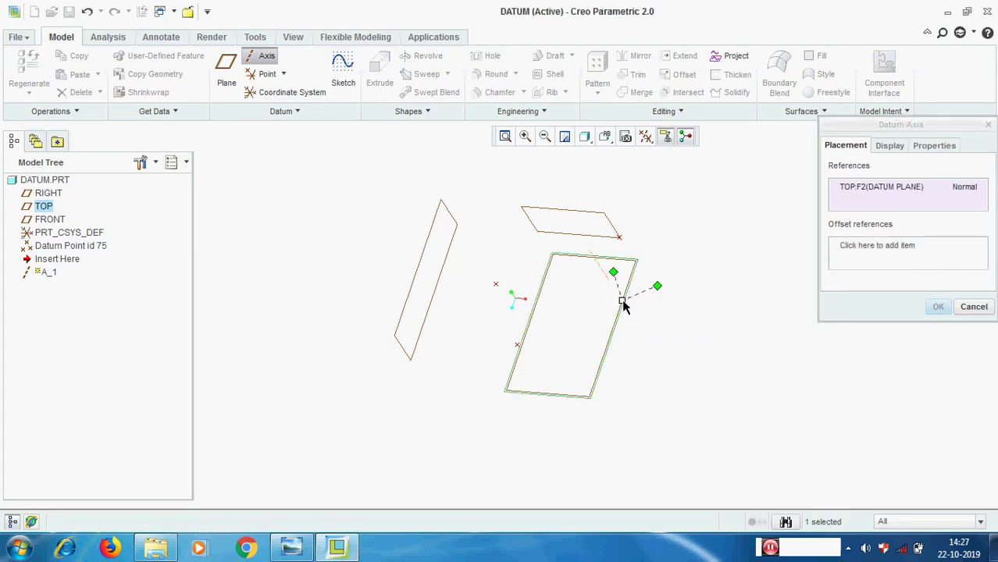
pyautogui.keyDown('ctrl'); pyautogui.click(565, 236); pyautogui.keyUp('ctrl')
pyautogui.scroll(2, 521, 220)
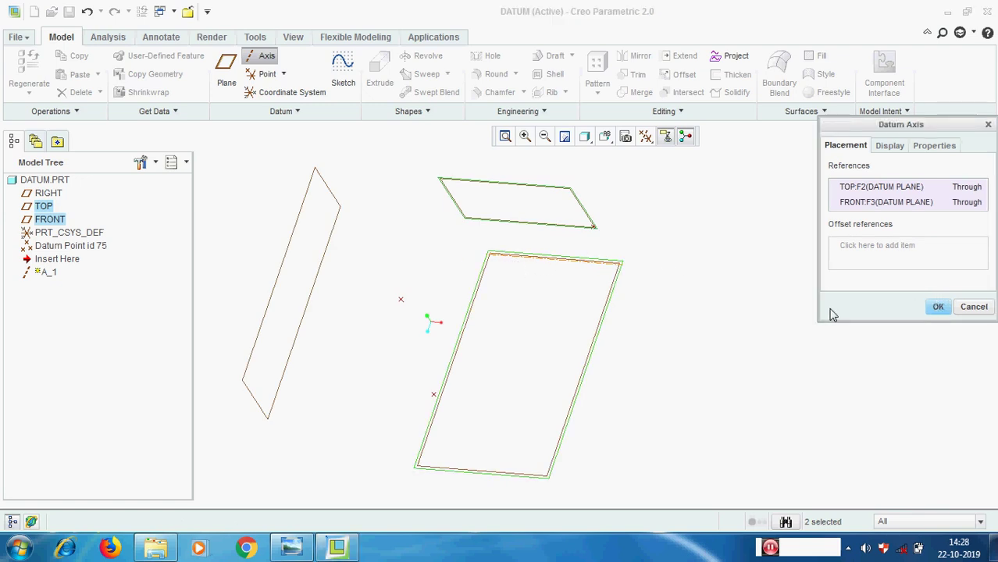
pyautogui.click(938, 307)
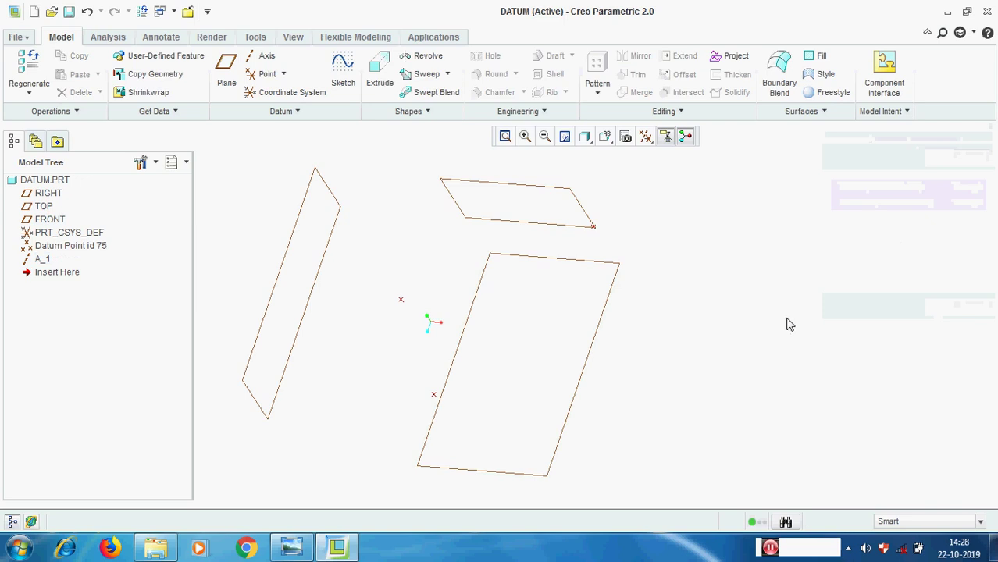
# Step: Turn on the datum axis display to show the axis between the TOP and FRONT planes
pyautogui.scroll(-2, 785, 326)
pyautogui.click(645, 137)
pyautogui.click(695, 181)
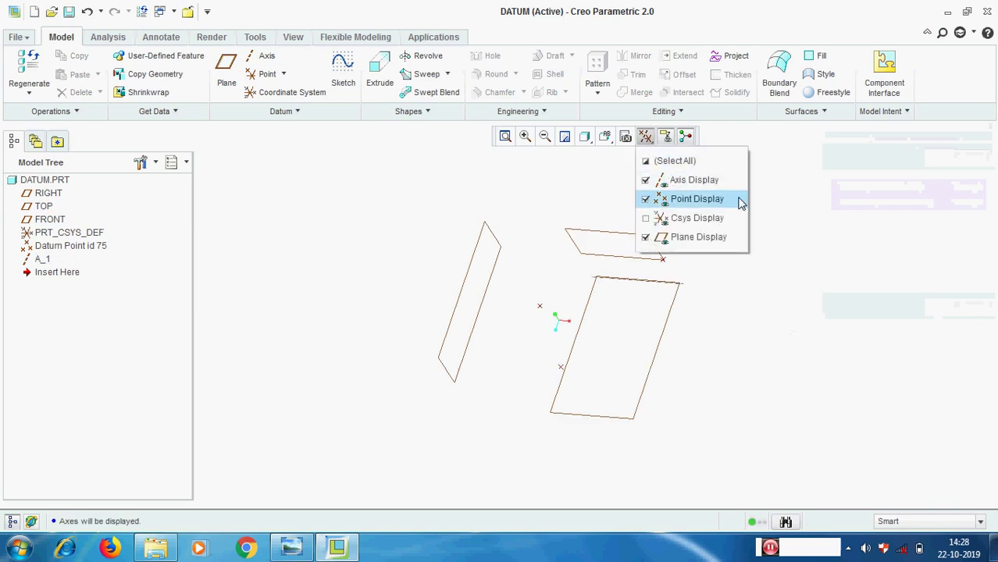
# Step: Hide the datum points and datum planes to inspect the axis on its own
pyautogui.click(730, 200)
pyautogui.scroll(-1, 709, 316)
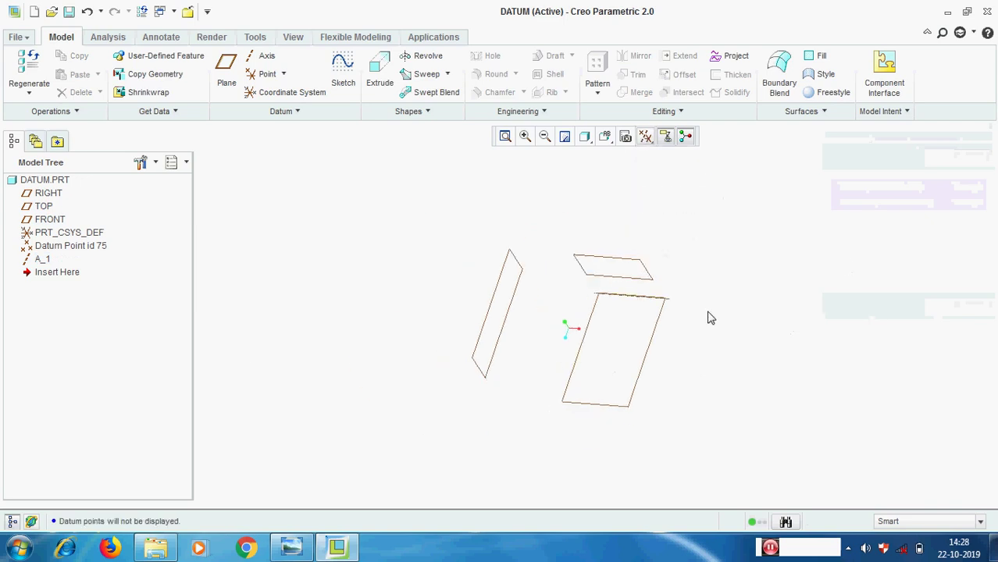
pyautogui.scroll(3, 586, 311)
pyautogui.click(645, 137)
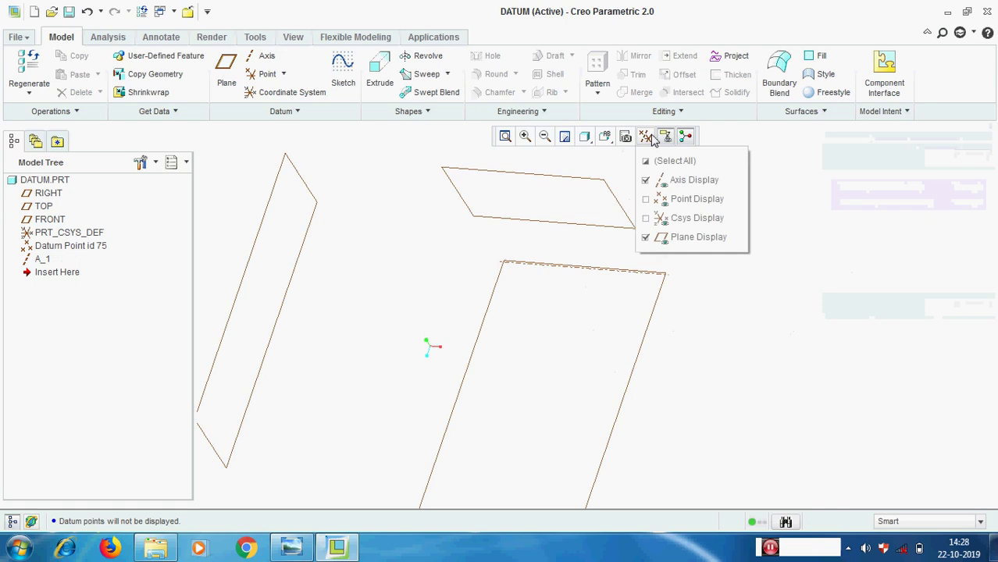
pyautogui.click(648, 236)
pyautogui.scroll(-2, 655, 334)
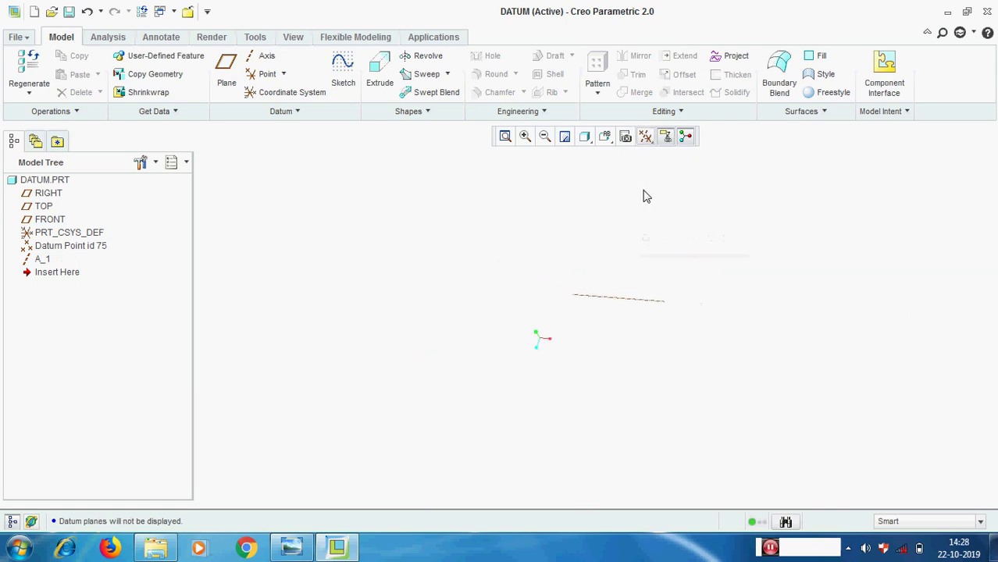
# Step: Turn the datum plane and datum point display back on
pyautogui.click(645, 137)
pyautogui.click(676, 236)
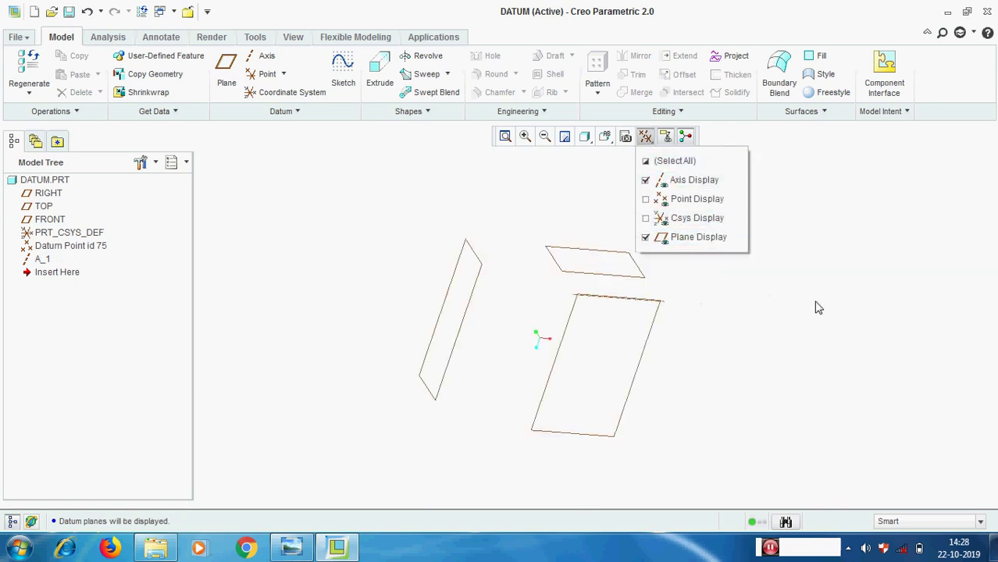
pyautogui.click(645, 138)
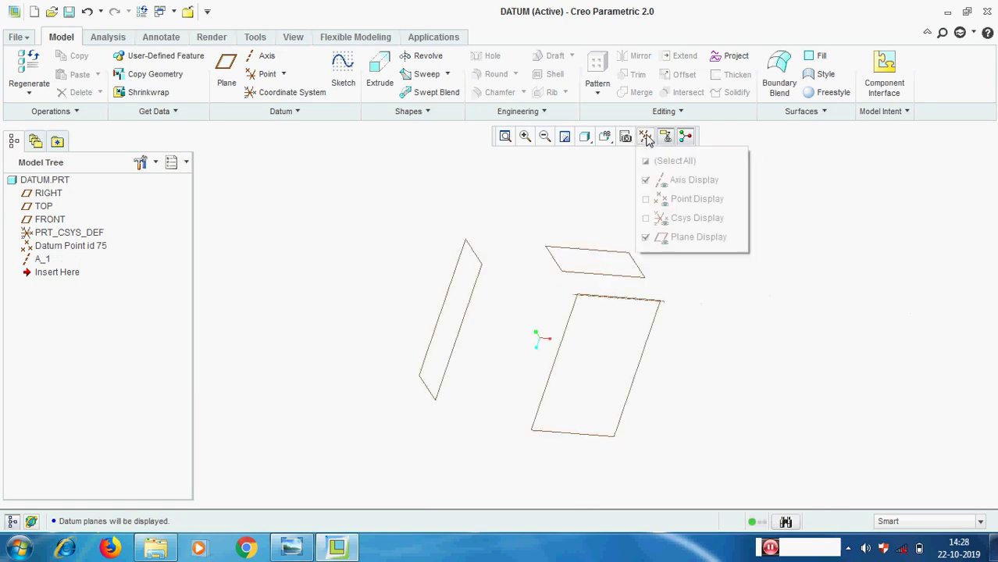
pyautogui.click(665, 199)
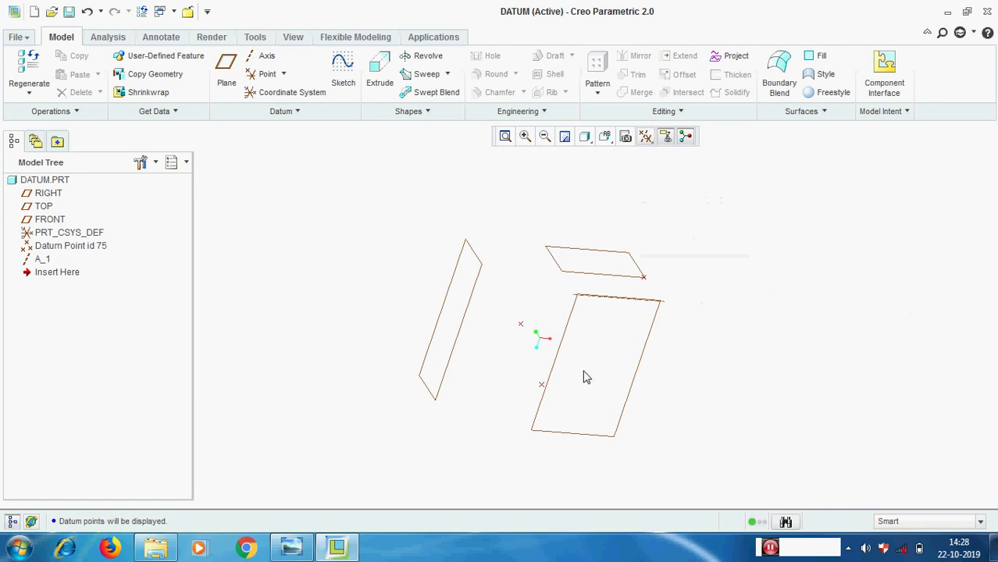
# Step: Create a datum axis through datum point p1, normal to the RIGHT plane
pyautogui.click(263, 56)
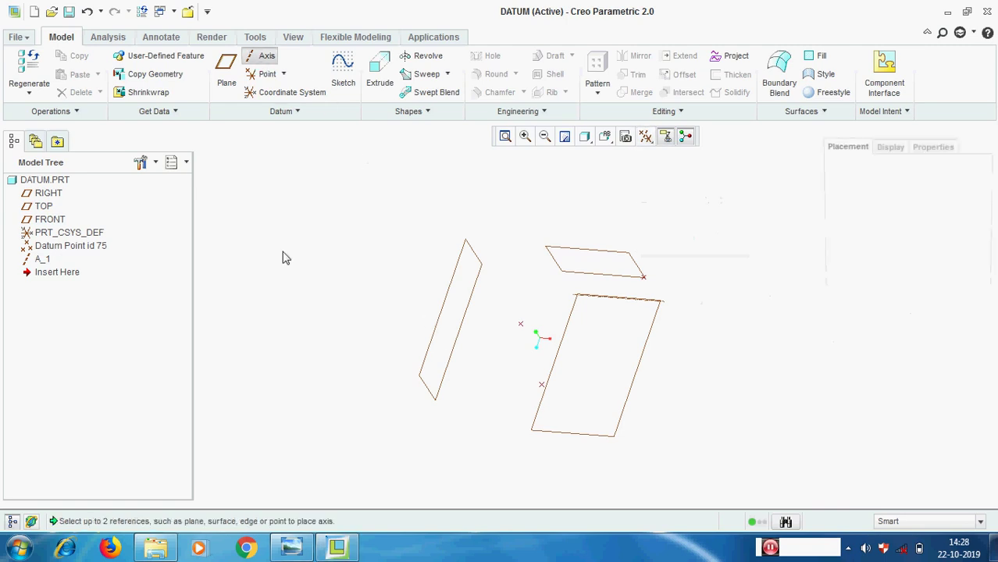
pyautogui.click(519, 325)
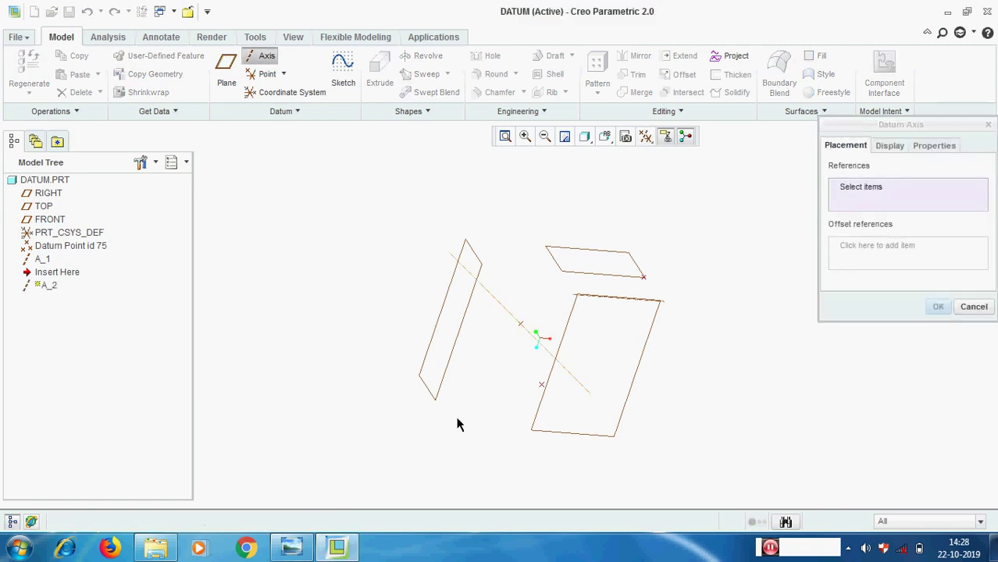
pyautogui.keyDown('ctrl'); pyautogui.click(427, 390); pyautogui.keyUp('ctrl')
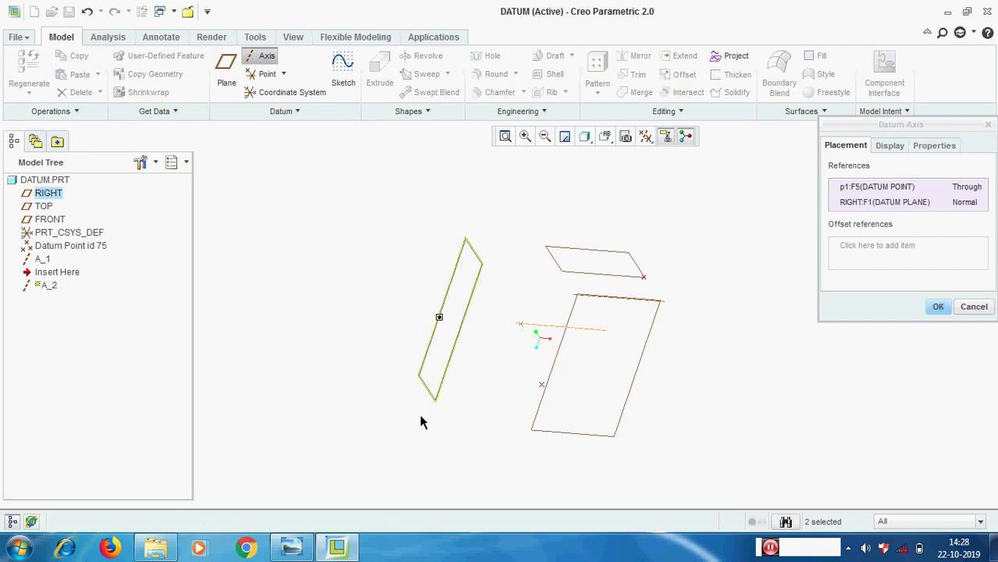
pyautogui.moveTo(419, 414); pyautogui.dragTo(523, 364, button='middle')
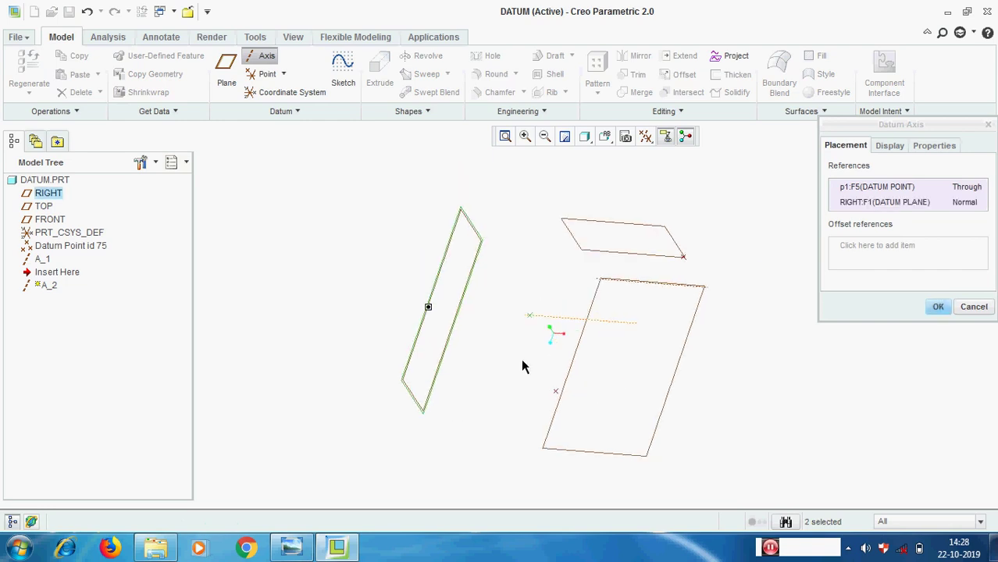
pyautogui.click(939, 307)
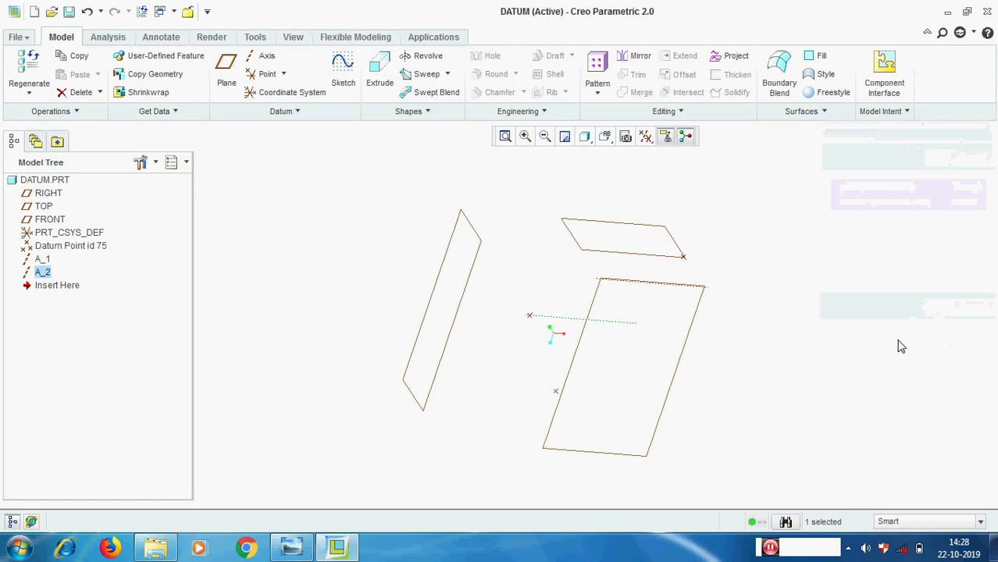
# Step: Create a datum axis through point p1 and the datum point beside the TOP plane's long edge
pyautogui.click(261, 57)
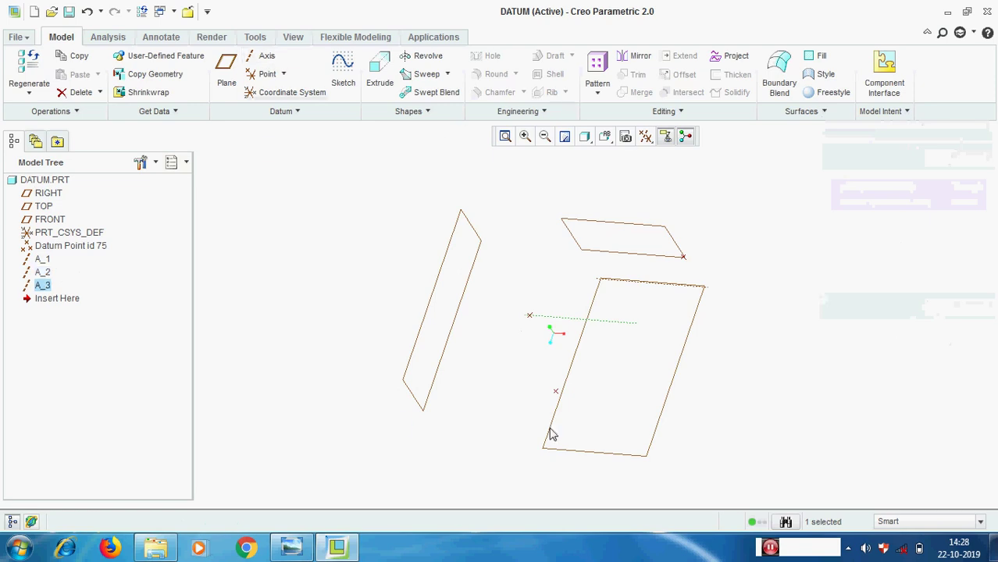
pyautogui.click(555, 395)
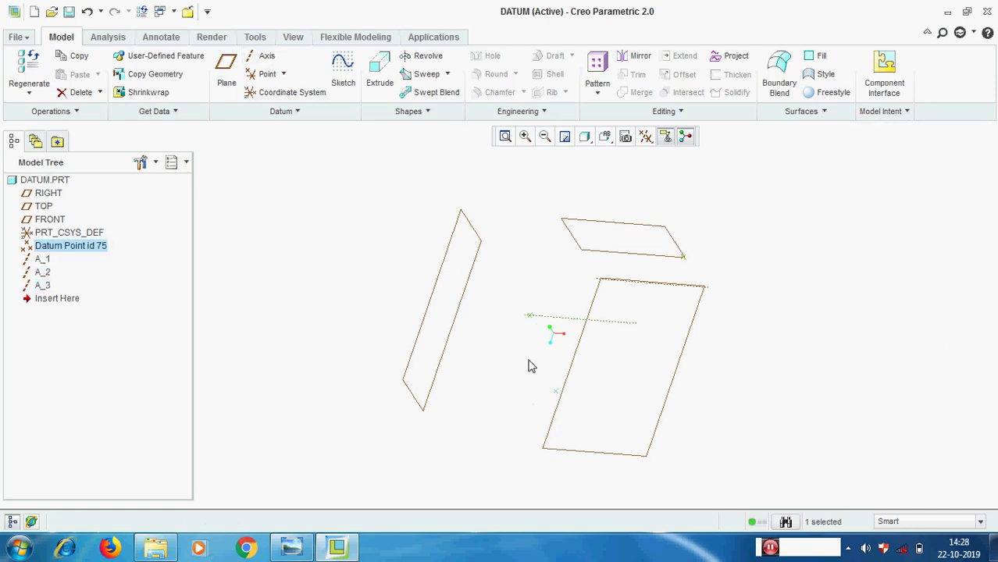
pyautogui.click(531, 323)
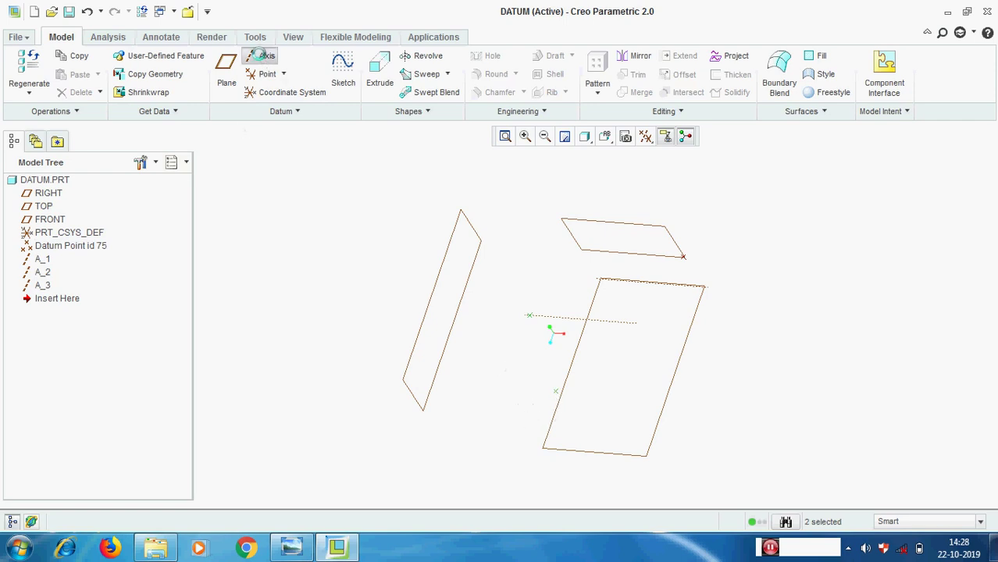
pyautogui.click(260, 55)
pyautogui.scroll(2, 572, 409)
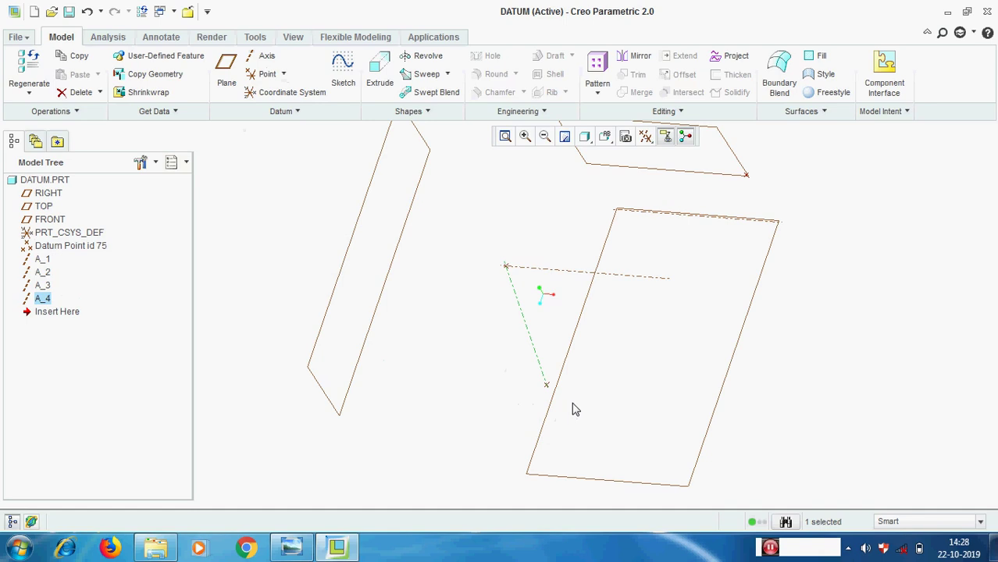
pyautogui.scroll(-2, 572, 409)
pyautogui.click(773, 299)
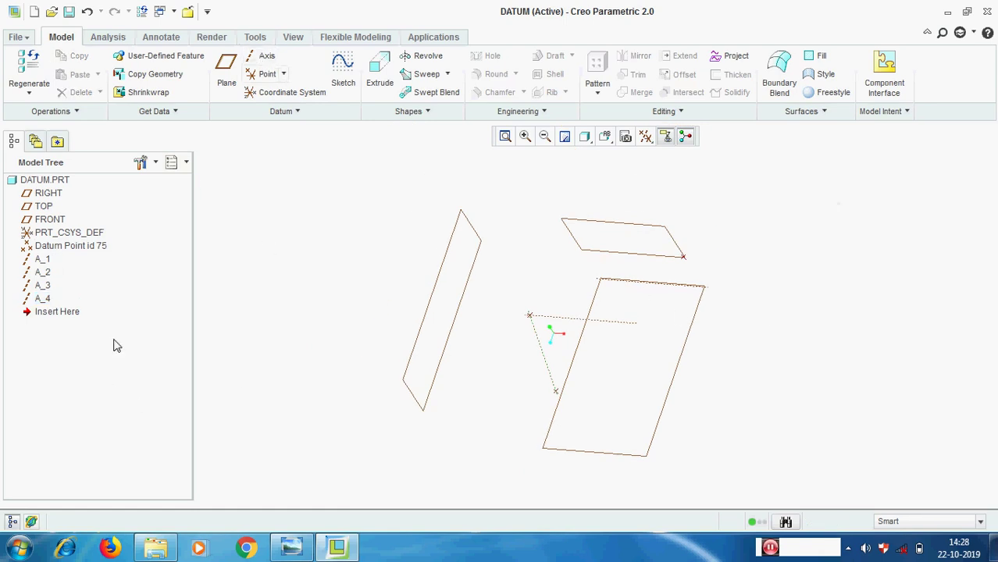
# Step: Delete the datum axes A_2, A_3 and A_4 from the part
pyautogui.click(42, 274)
pyautogui.keyDown('shift'); pyautogui.click(43, 301); pyautogui.keyUp('shift')
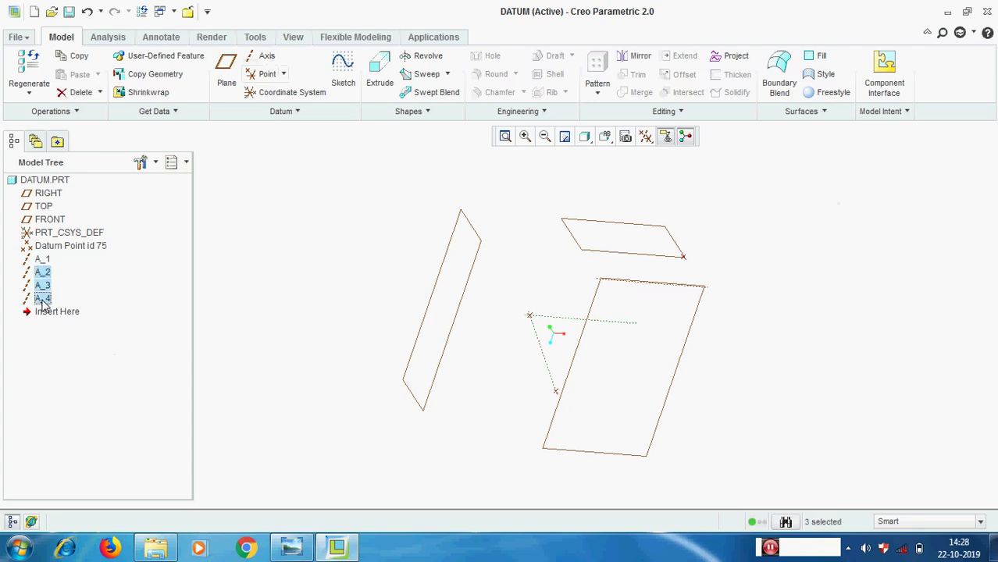
pyautogui.rightClick(43, 305)
pyautogui.click(83, 326)
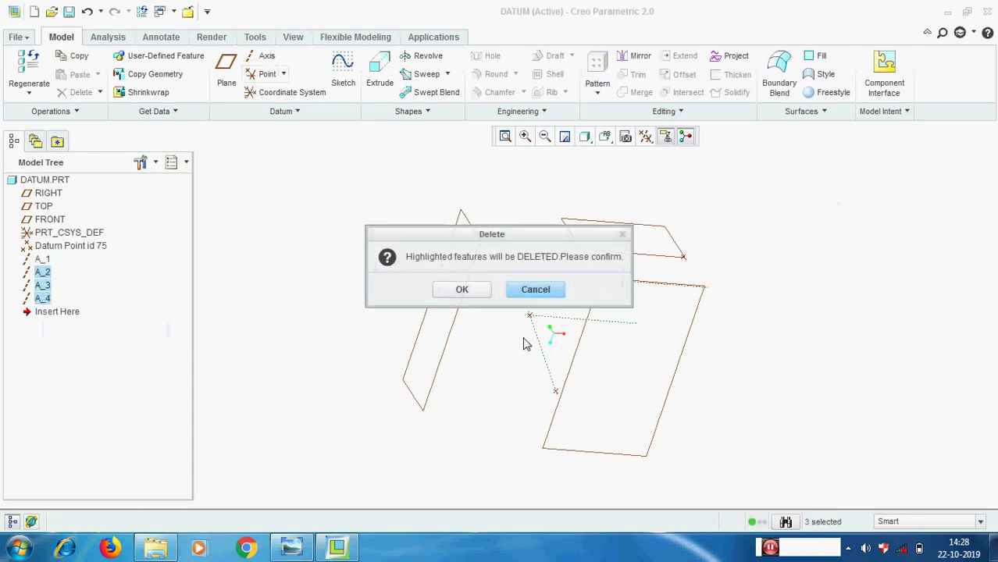
pyautogui.click(463, 290)
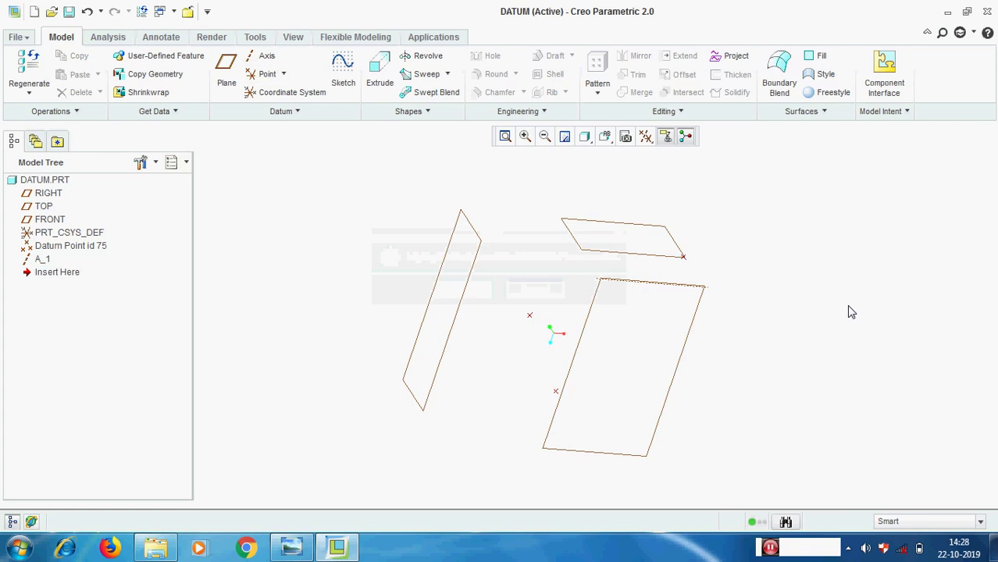
# Step: Start a datum plane offset from the FRONT plane and set its translation to 200
pyautogui.click(227, 69)
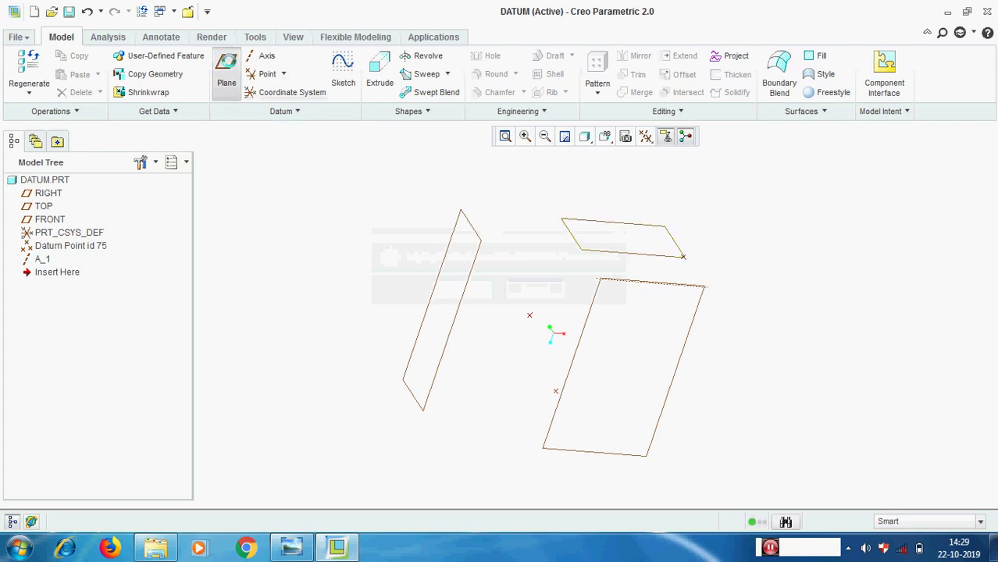
pyautogui.click(581, 224)
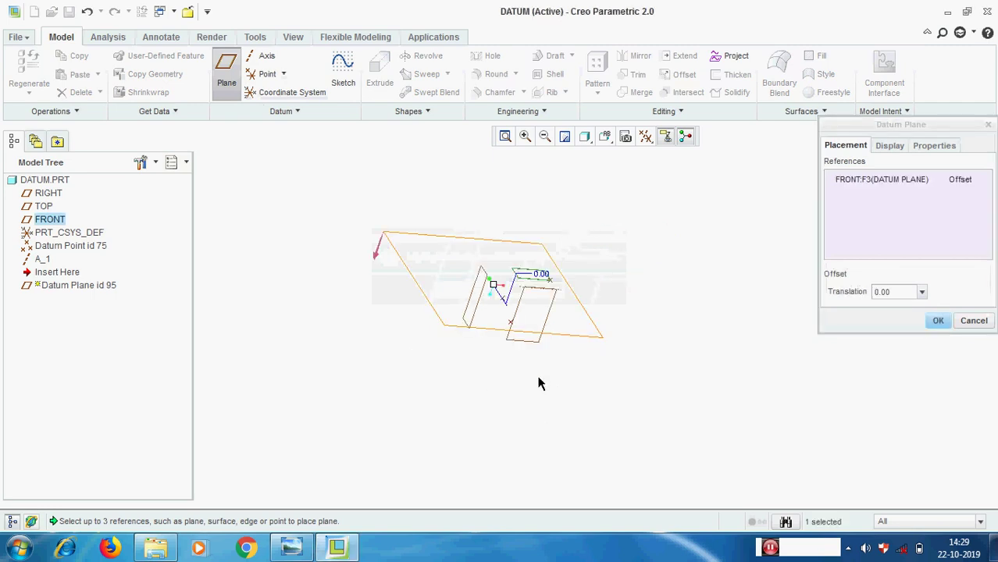
pyautogui.moveTo(494, 286); pyautogui.dragTo(471, 349)
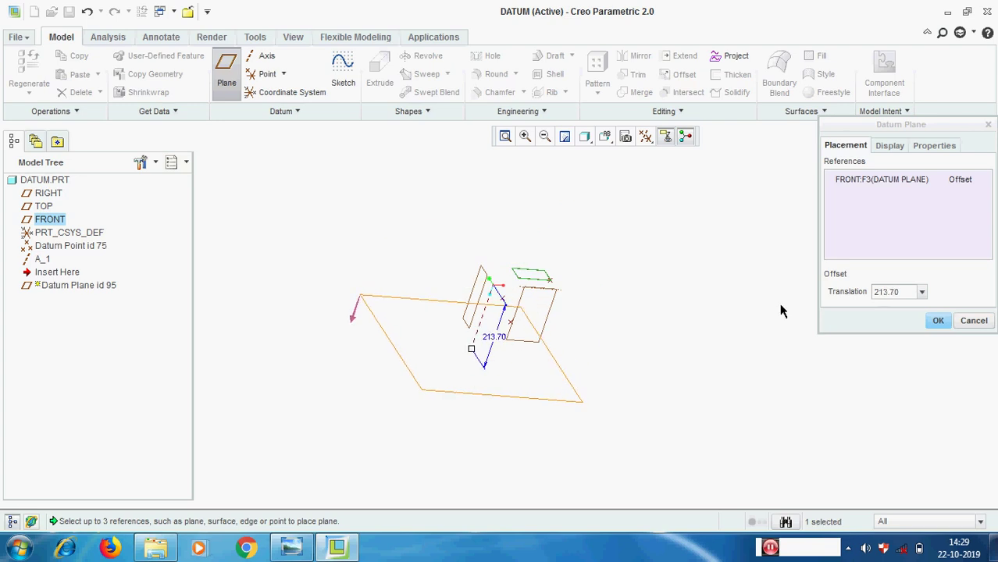
pyautogui.doubleClick(902, 291)
pyautogui.write('200')
pyautogui.press('Return')
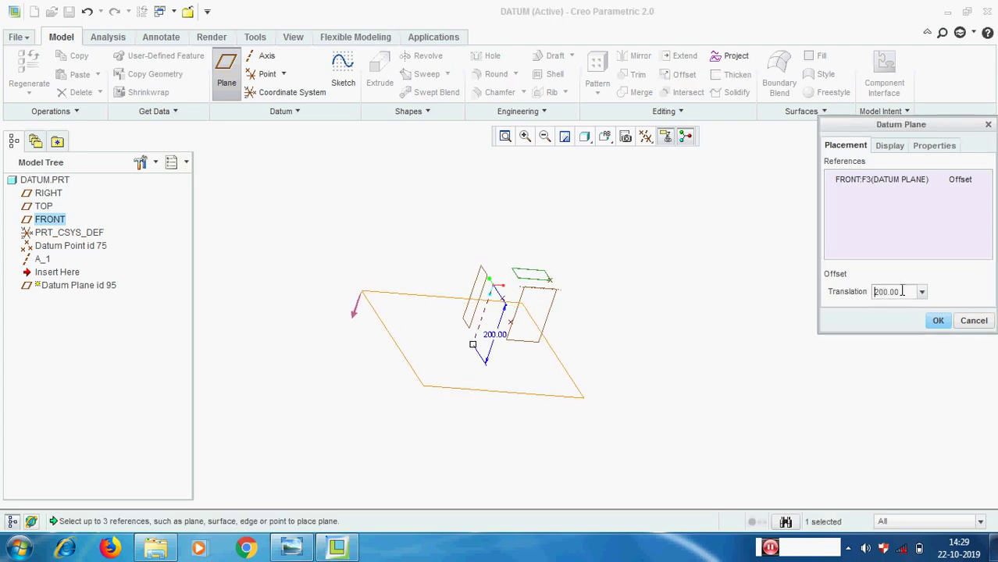
# Step: Name the offset datum plane DTM_vel and complete it
pyautogui.click(941, 147)
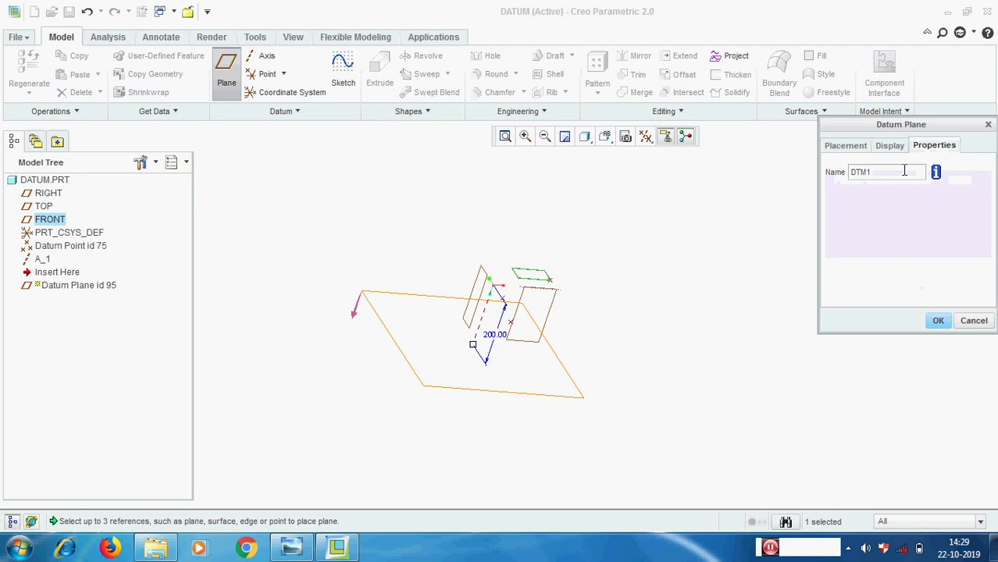
pyautogui.doubleClick(899, 173)
pyautogui.click(899, 173)
pyautogui.press('BackSpace')
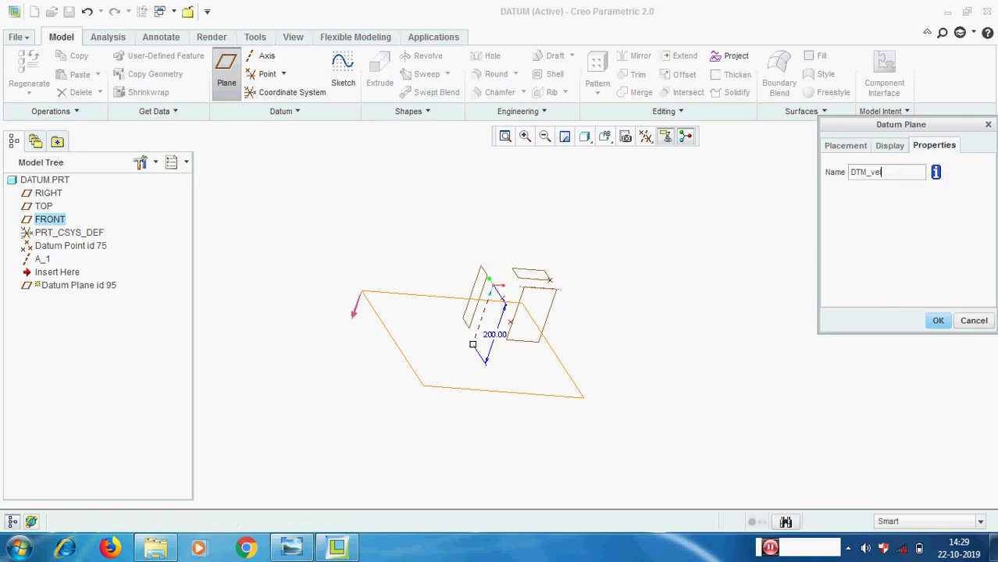
pyautogui.click(938, 320)
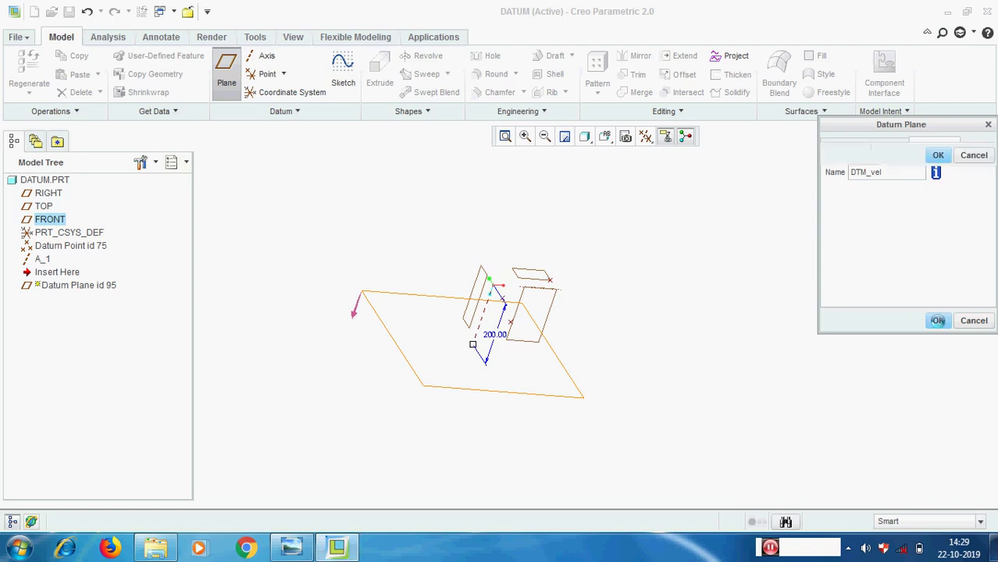
pyautogui.click(500, 348)
pyautogui.moveTo(499, 348); pyautogui.dragTo(504, 337, button='middle')
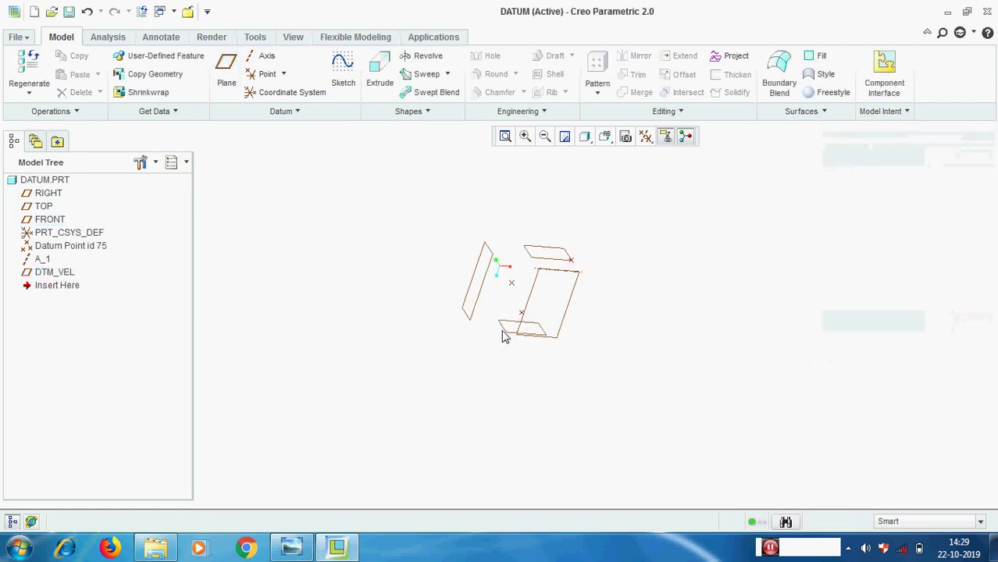
# Step: Display the DTM_VEL plane's offset dimension for editing and regenerate the part without changing it
pyautogui.click(63, 274)
pyautogui.rightClick(62, 273)
pyautogui.click(115, 361)
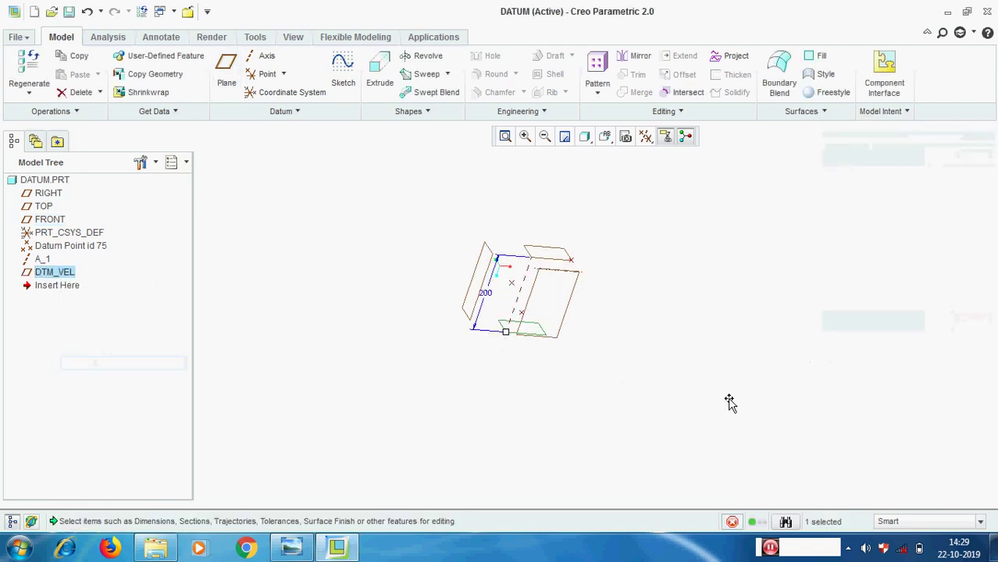
pyautogui.moveTo(575, 289); pyautogui.dragTo(771, 310, button='middle')
pyautogui.hotkey('ctrl', 'g')
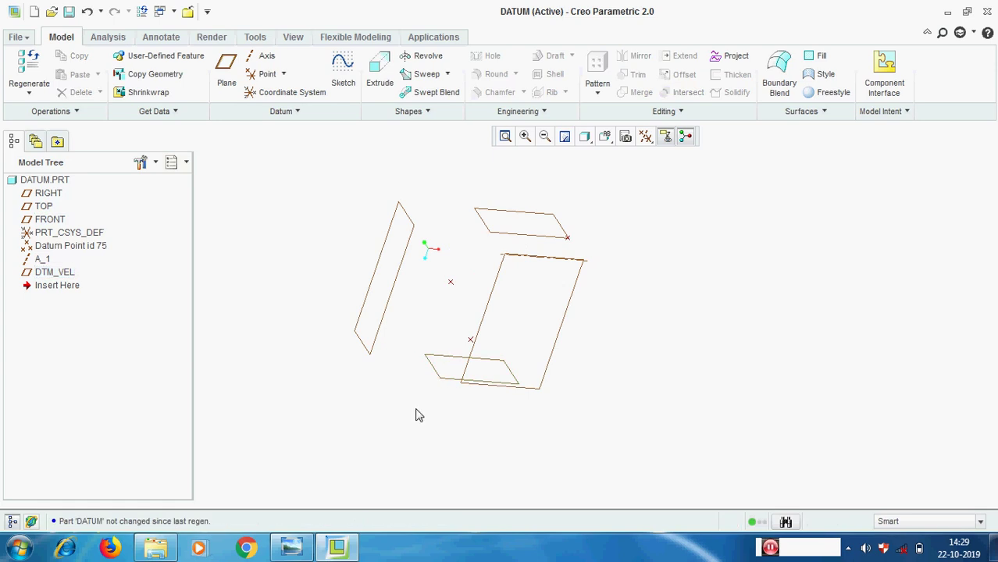
# Step: Review the DTM_VEL plane's placement references and offset direction in its definition, keeping the existing settings
pyautogui.click(66, 273)
pyautogui.rightClick(67, 273)
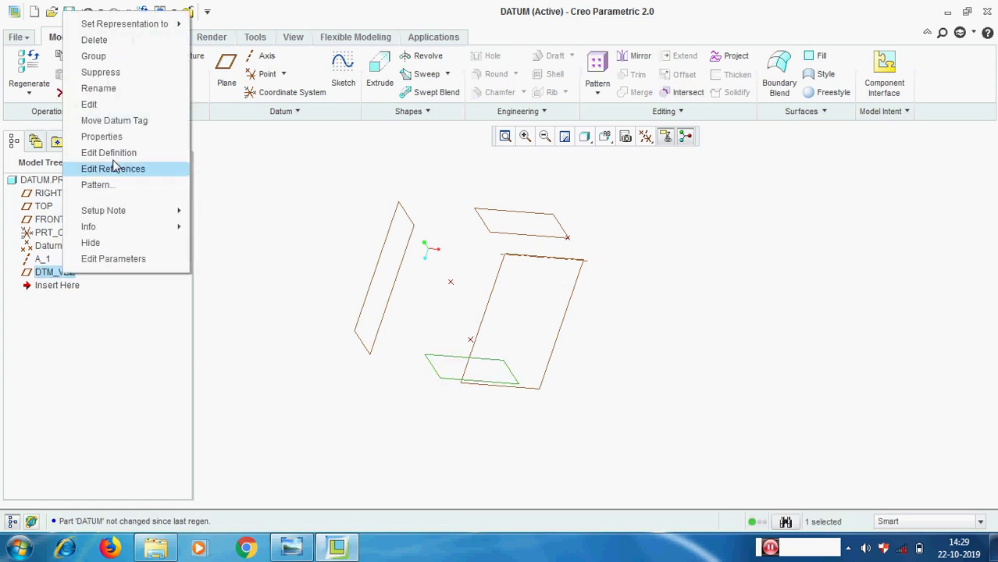
pyautogui.click(114, 153)
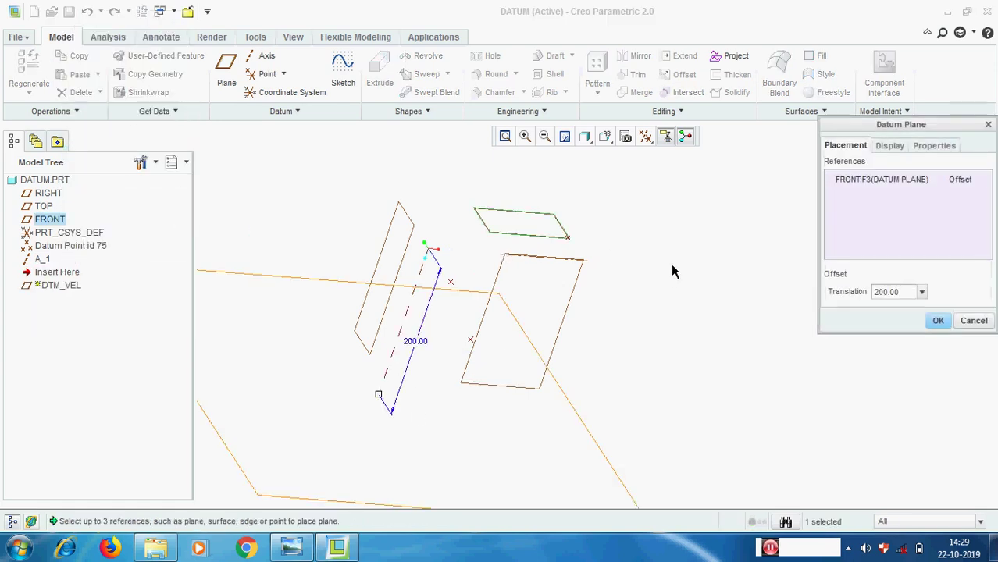
pyautogui.scroll(-2, 672, 261)
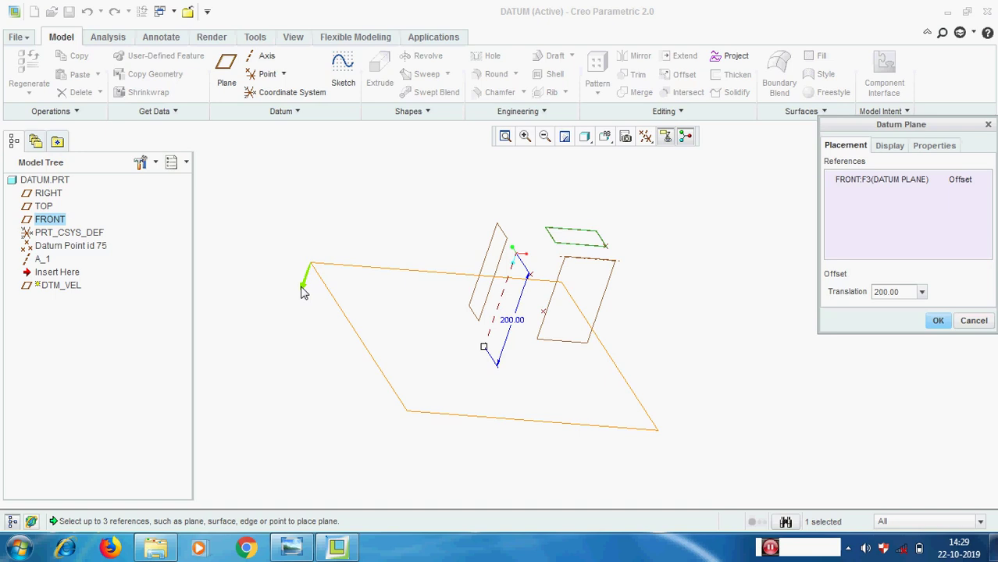
pyautogui.click(938, 321)
pyautogui.scroll(-5, 559, 336)
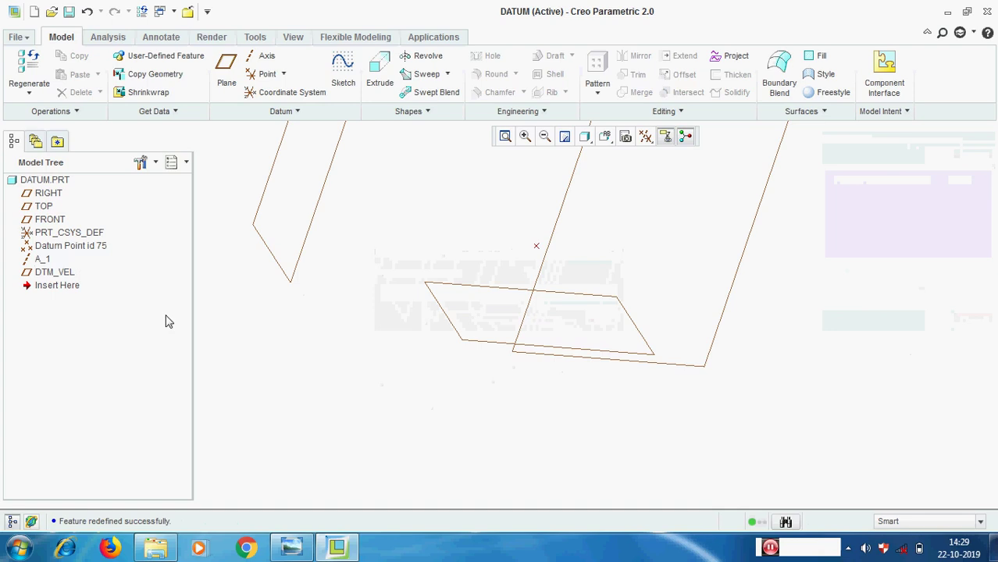
# Step: Redefine the DTM_VEL plane by flipping its direction arrow, keeping the 200 offset from FRONT
pyautogui.rightClick(64, 273)
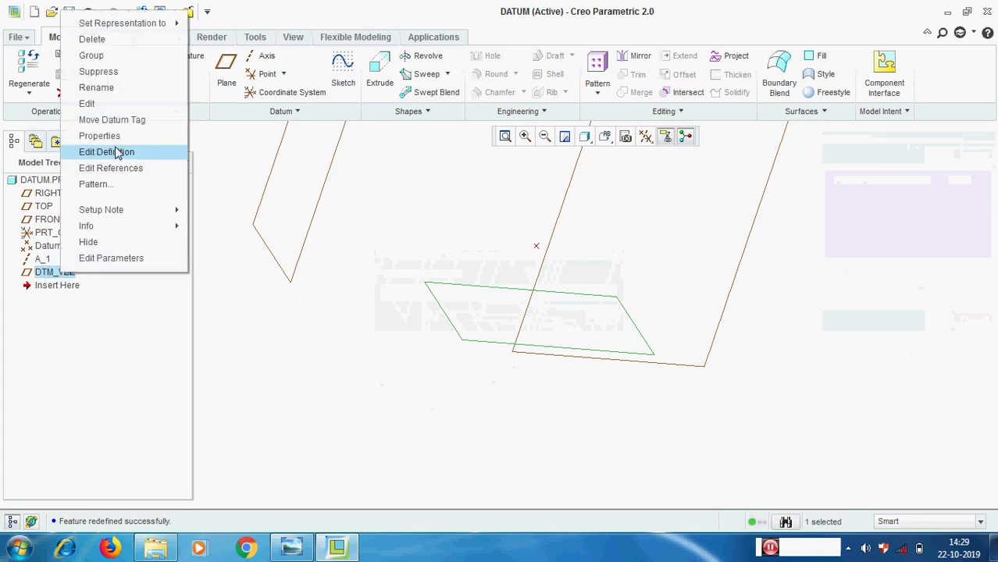
pyautogui.click(106, 152)
pyautogui.scroll(5, 505, 339)
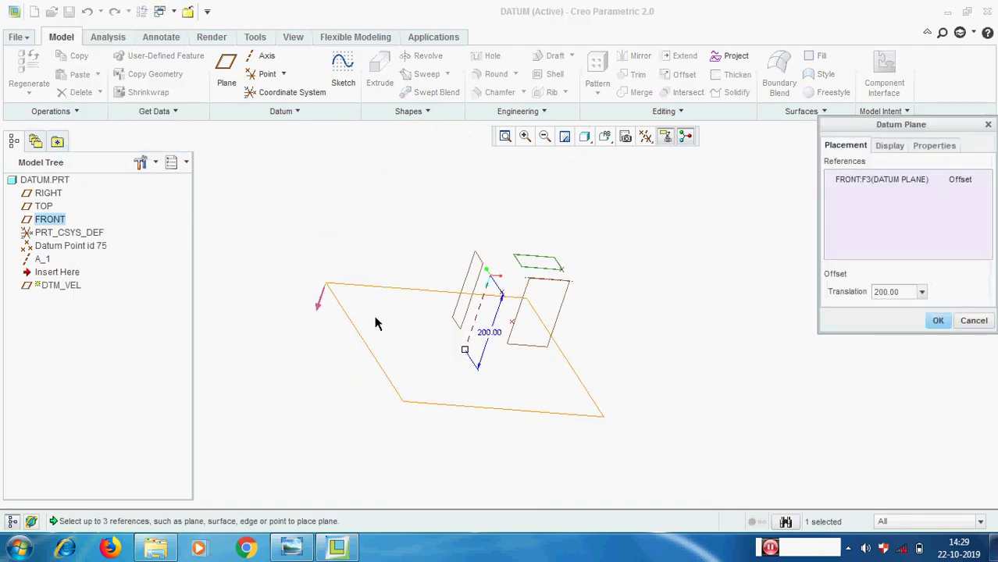
pyautogui.click(318, 305)
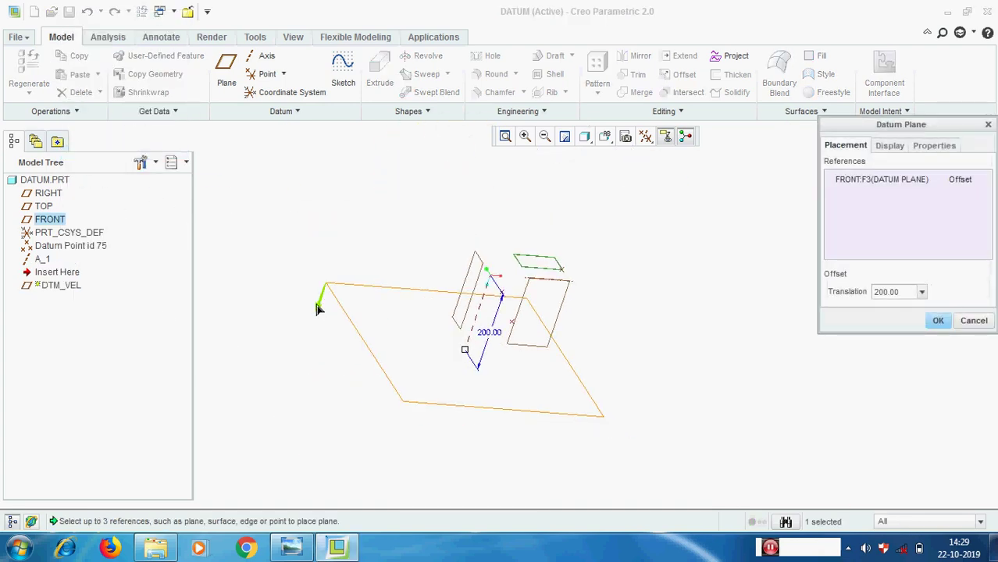
pyautogui.click(936, 321)
pyautogui.scroll(-6, 500, 364)
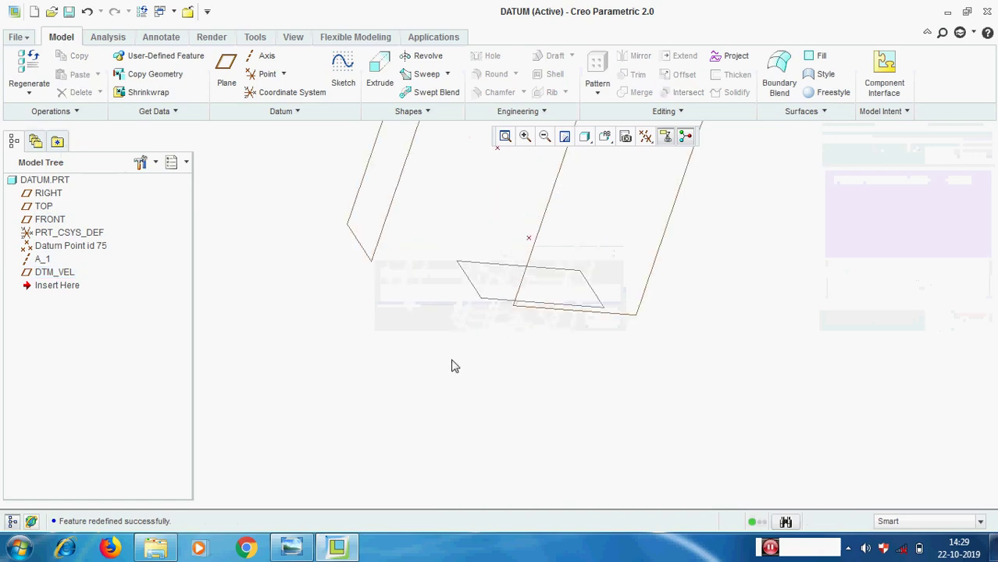
pyautogui.scroll(5, 422, 392)
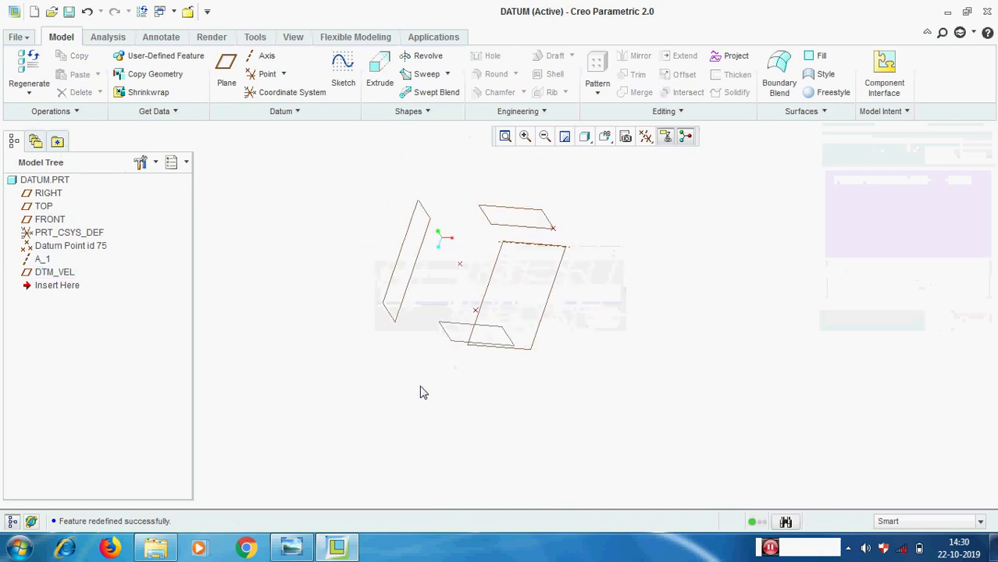
# Step: Delete the DTM_VEL plane from the part
pyautogui.click(61, 275)
pyautogui.rightClick(63, 281)
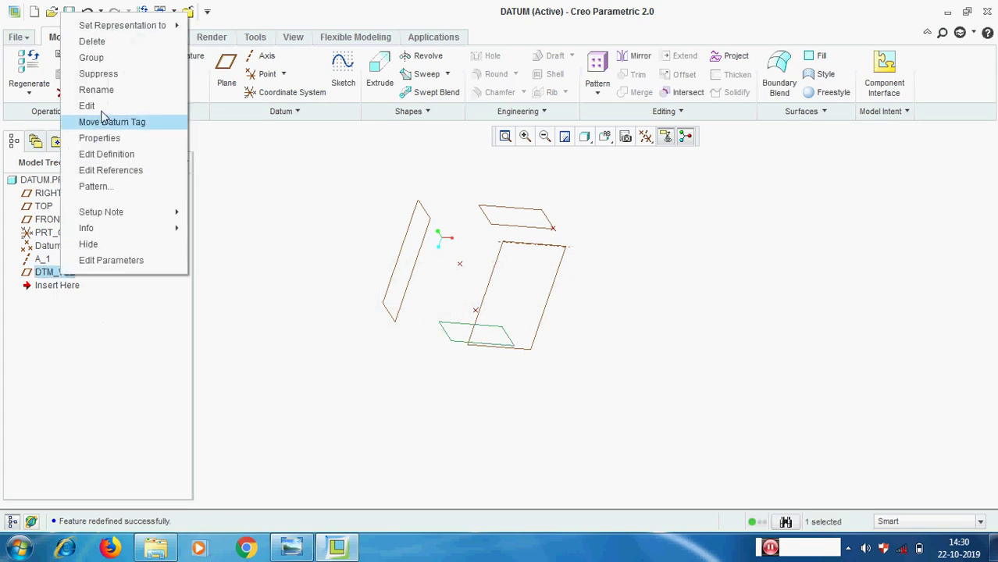
pyautogui.click(91, 41)
pyautogui.click(463, 289)
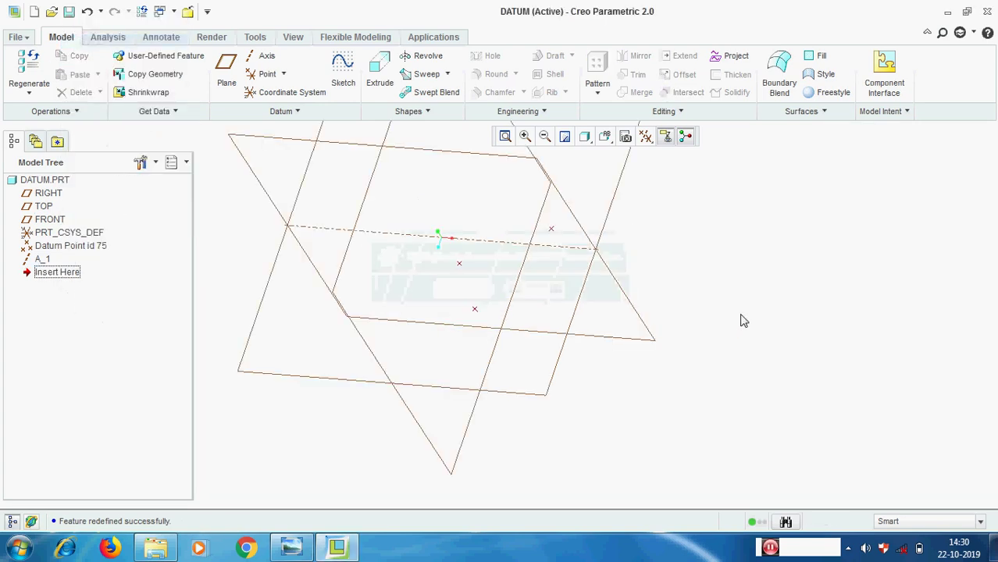
# Step: Start a datum plane through axis A_1 with the TOP plane as its offset reference at a 45° rotation
pyautogui.moveTo(666, 411); pyautogui.dragTo(630, 339, button='middle')
pyautogui.scroll(2, 630, 339)
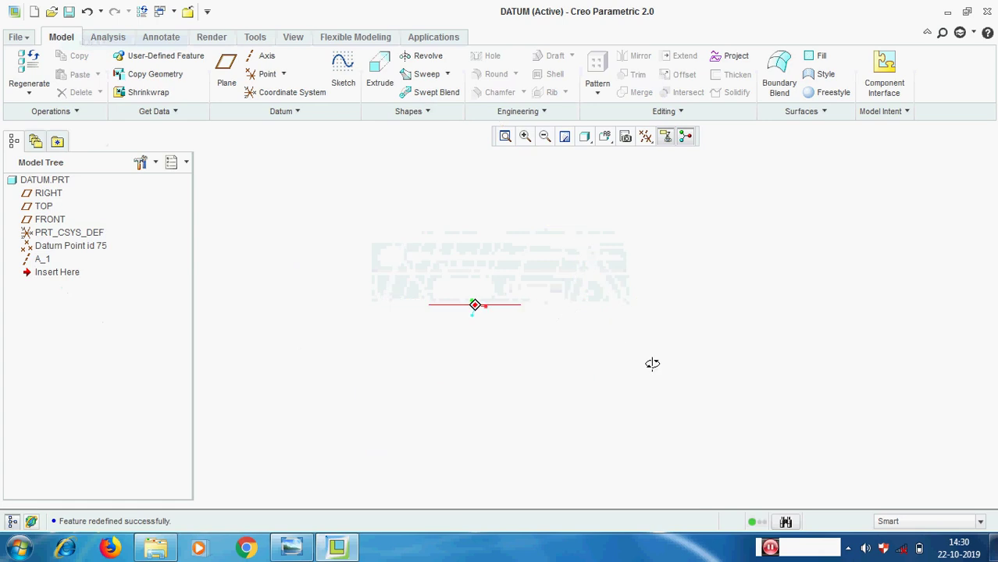
pyautogui.scroll(-3, 733, 371)
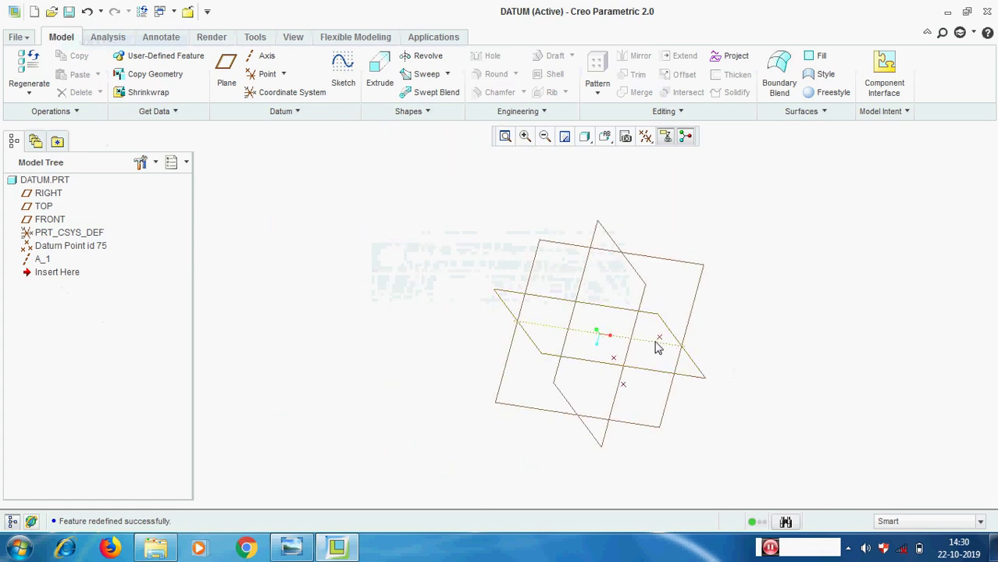
pyautogui.click(225, 83)
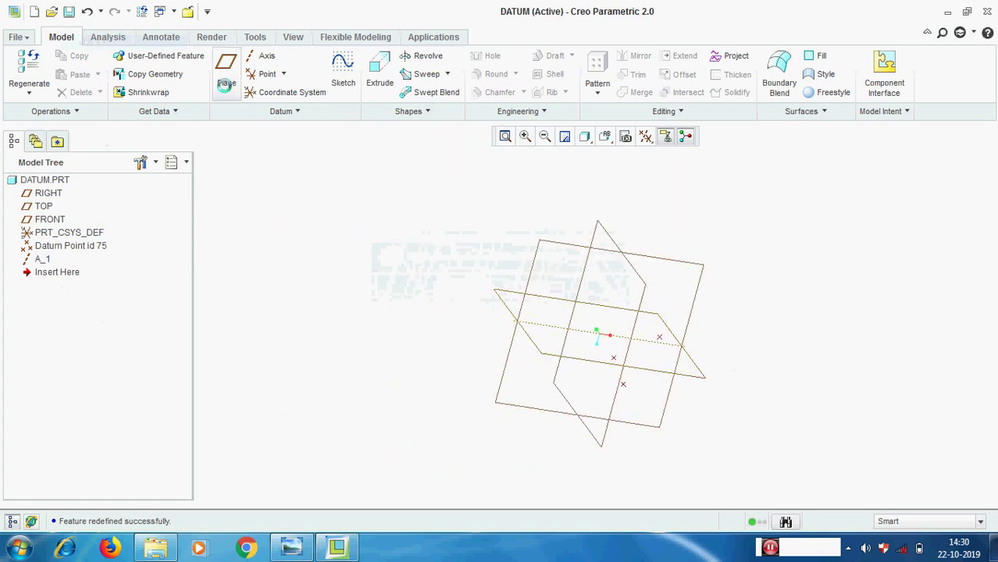
pyautogui.scroll(1, 669, 400)
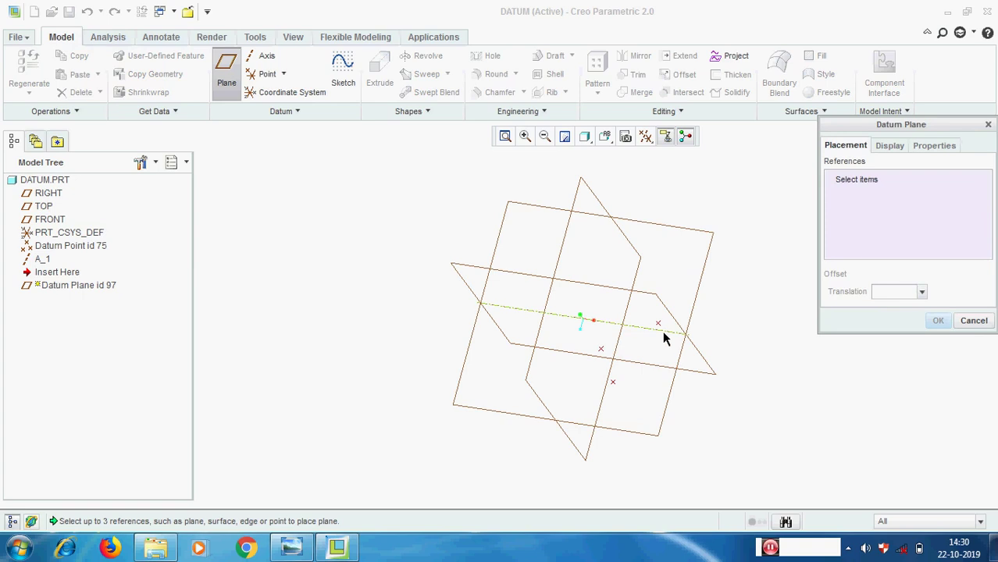
pyautogui.click(662, 332)
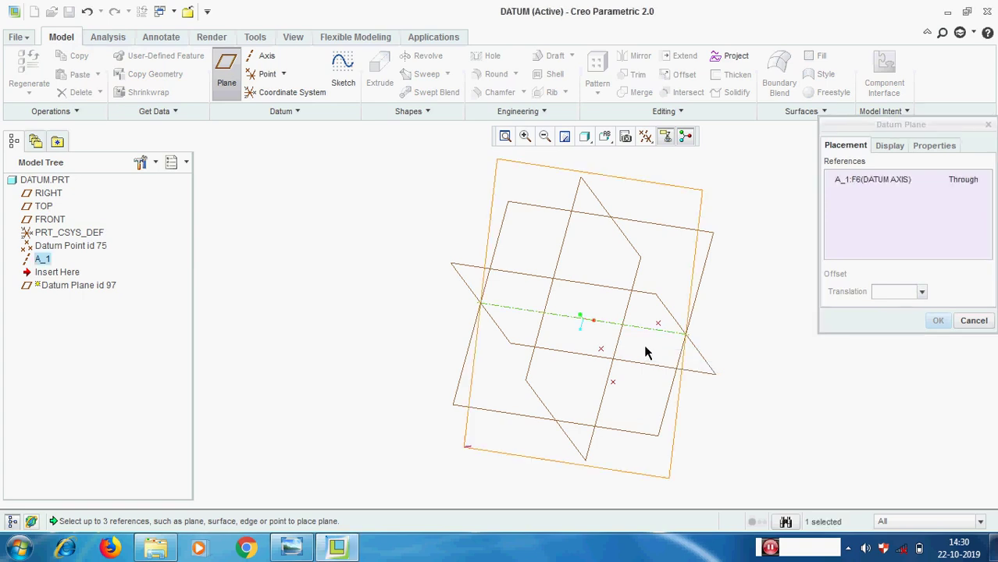
pyautogui.keyDown('ctrl'); pyautogui.click(707, 246); pyautogui.keyUp('ctrl')
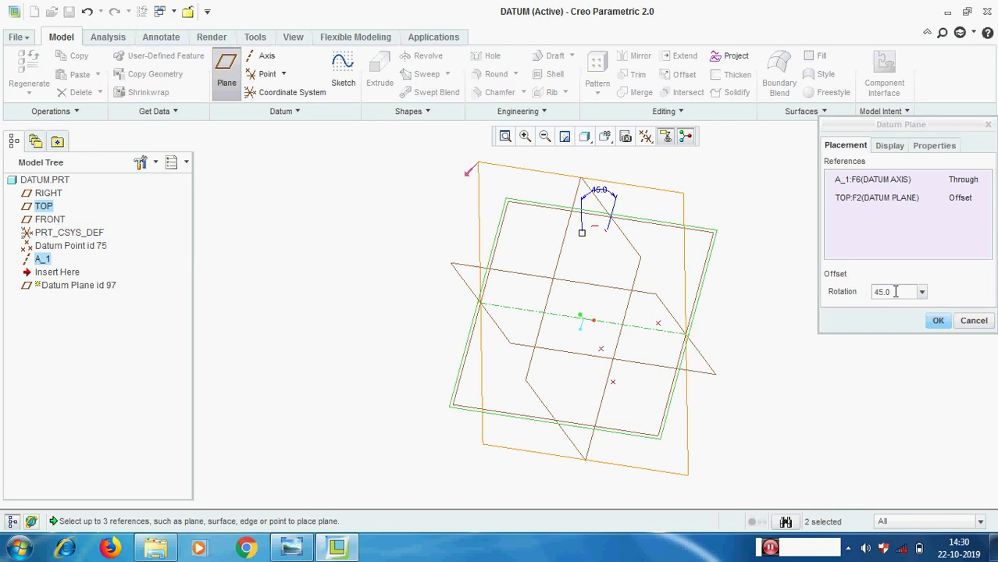
pyautogui.moveTo(572, 299); pyautogui.dragTo(624, 353, button='middle')
pyautogui.click(948, 146)
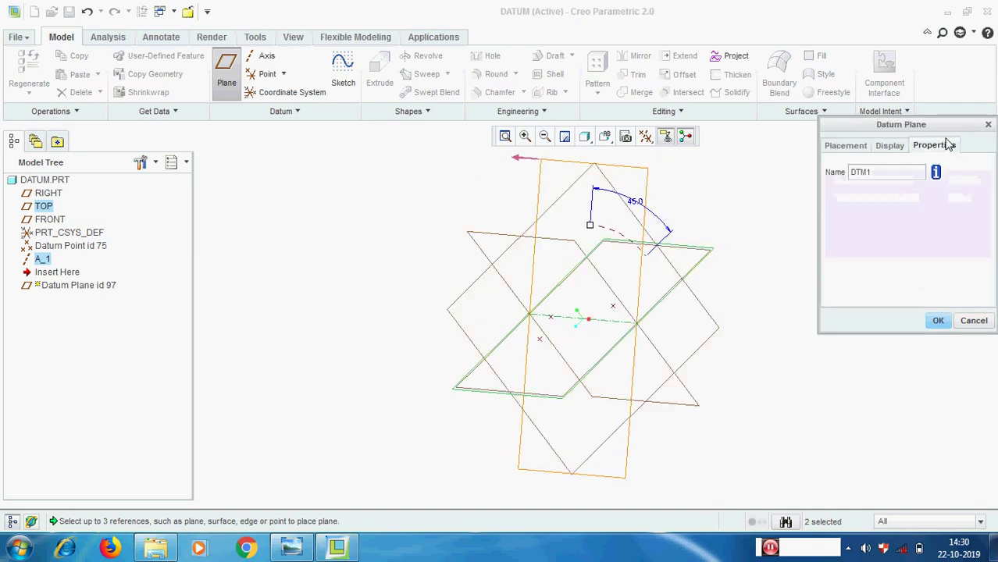
pyautogui.click(850, 147)
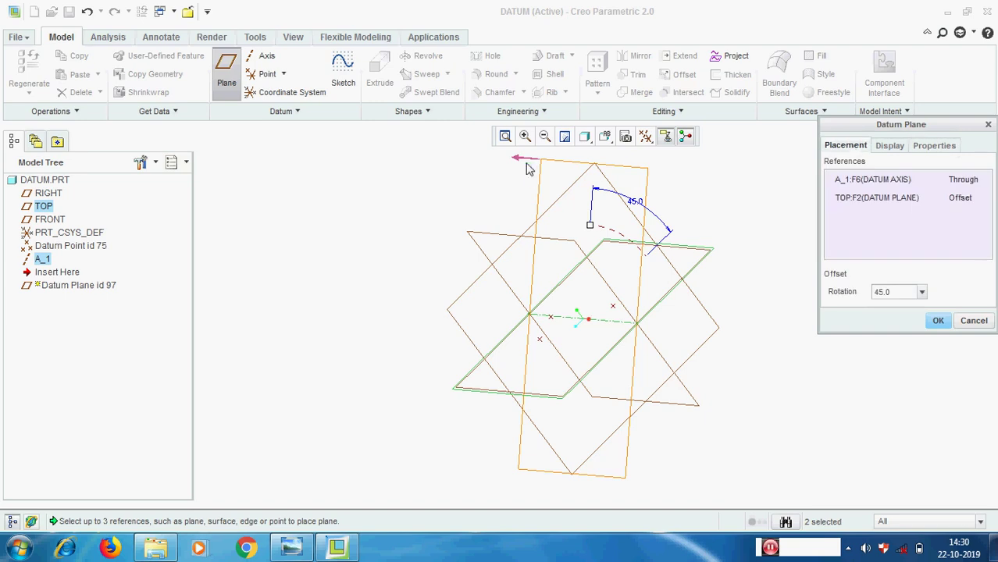
pyautogui.moveTo(713, 348); pyautogui.dragTo(735, 361, button='middle')
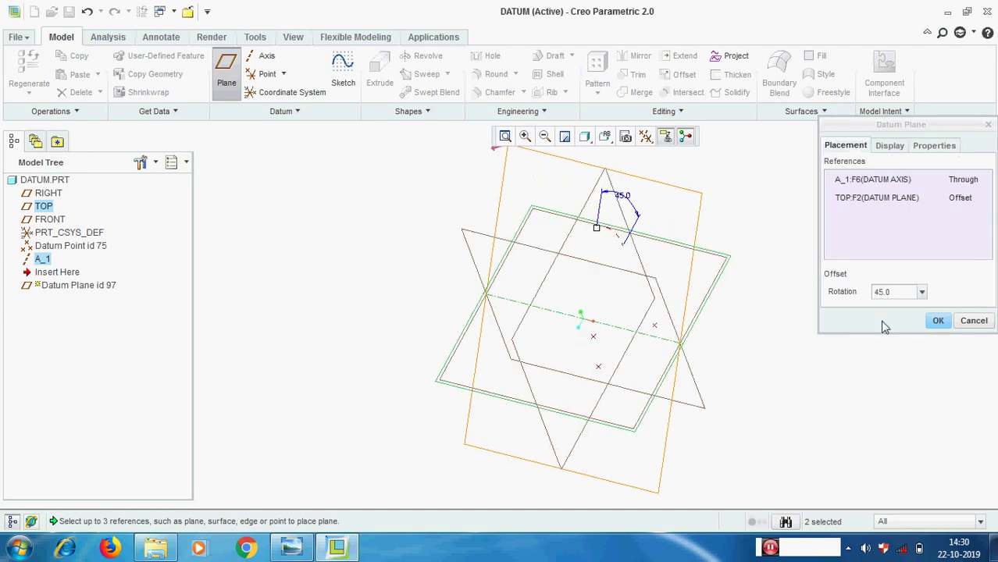
# Step: Try the Parallel and Normal constraints on the TOP reference, restore Offset with 45° rotation, and complete the plane
pyautogui.click(966, 202)
pyautogui.click(986, 199)
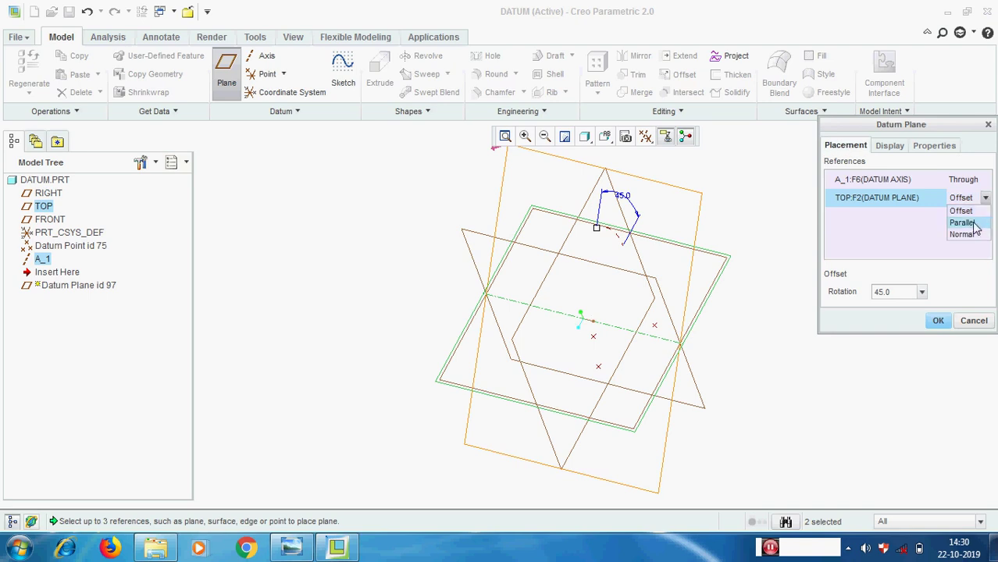
pyautogui.click(963, 222)
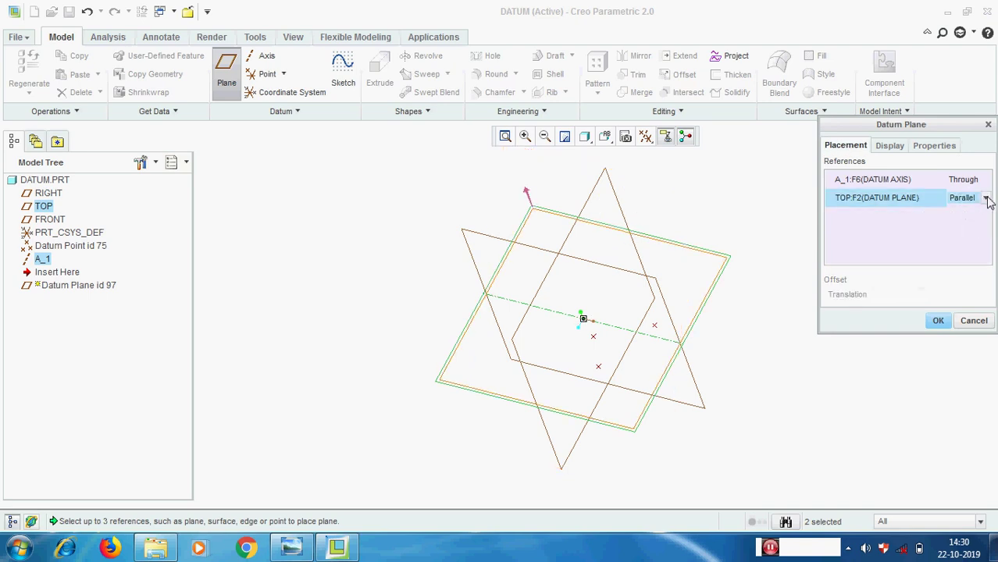
pyautogui.click(988, 200)
pyautogui.click(973, 236)
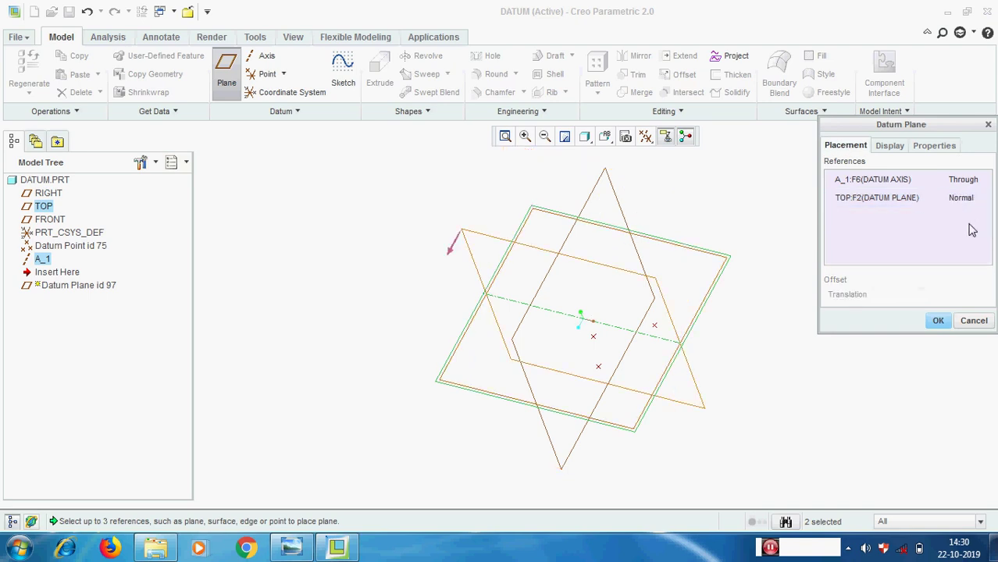
pyautogui.click(980, 200)
pyautogui.click(986, 198)
pyautogui.click(969, 209)
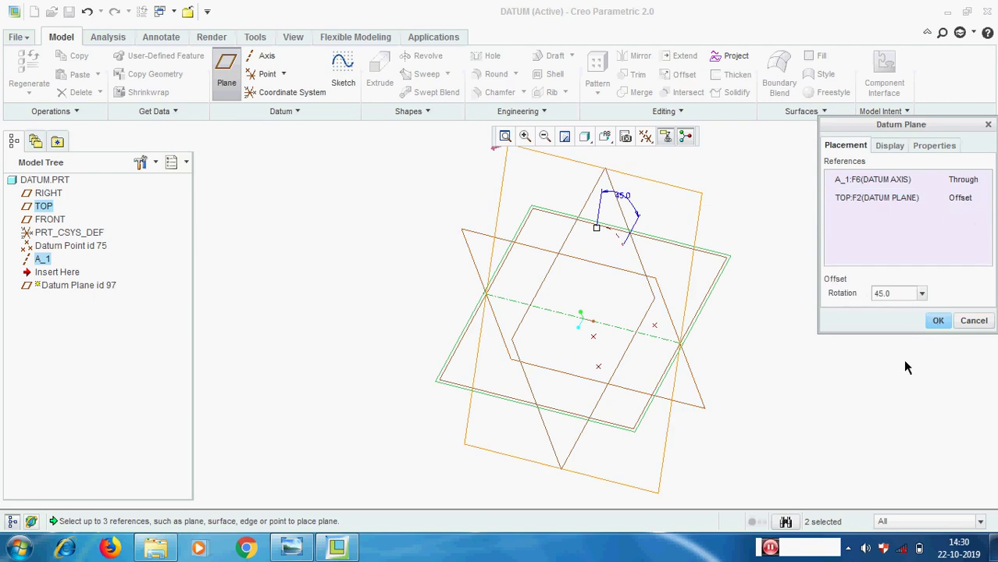
pyautogui.click(939, 322)
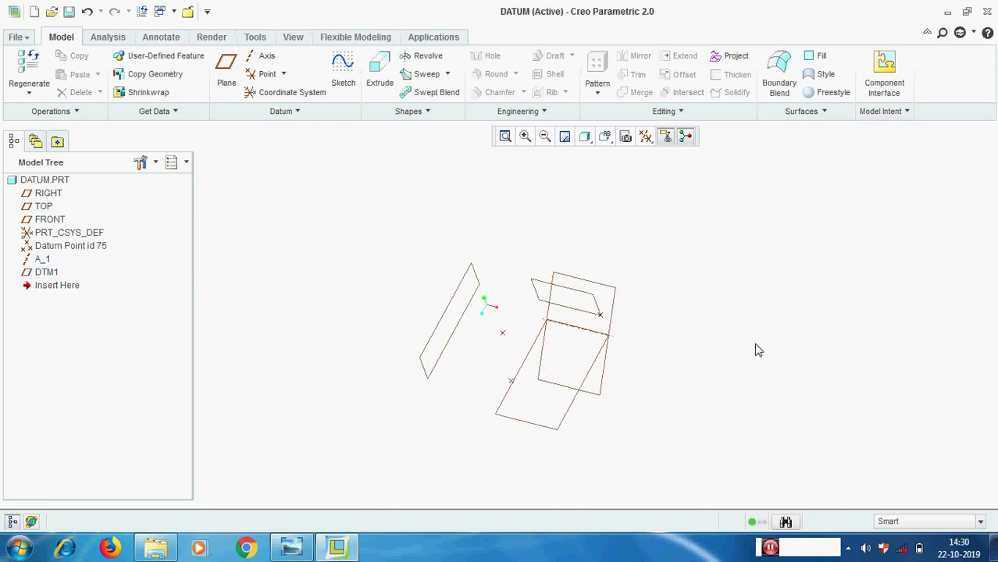
# Step: Switch to Windows Photo Viewer to read the part-6 lesson outline, and return to the Creo part
pyautogui.click(289, 549)
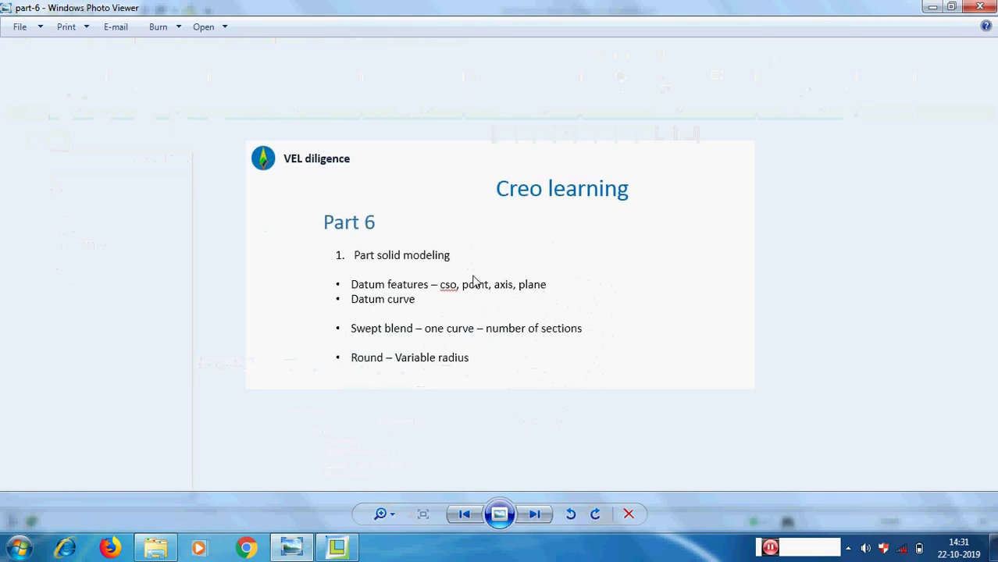
pyautogui.click(933, 8)
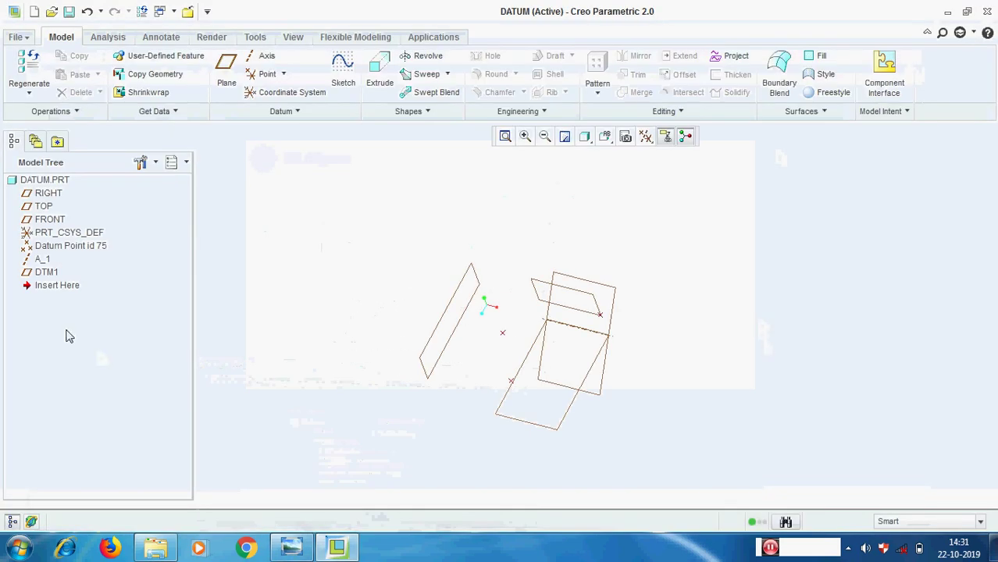
# Step: Delete the angled datum plane DTM1 from the part
pyautogui.click(48, 273)
pyautogui.rightClick(50, 275)
pyautogui.click(140, 298)
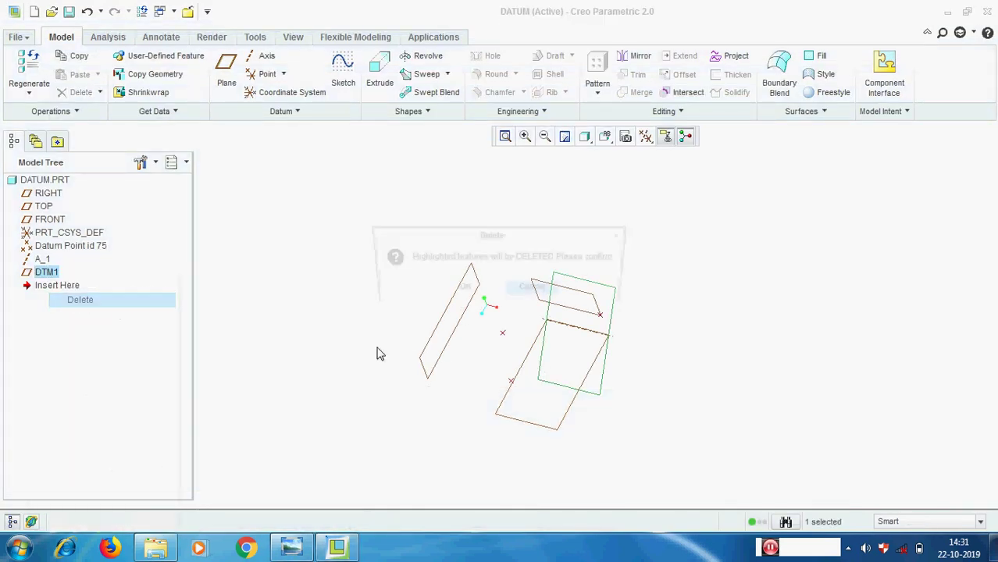
pyautogui.click(464, 353)
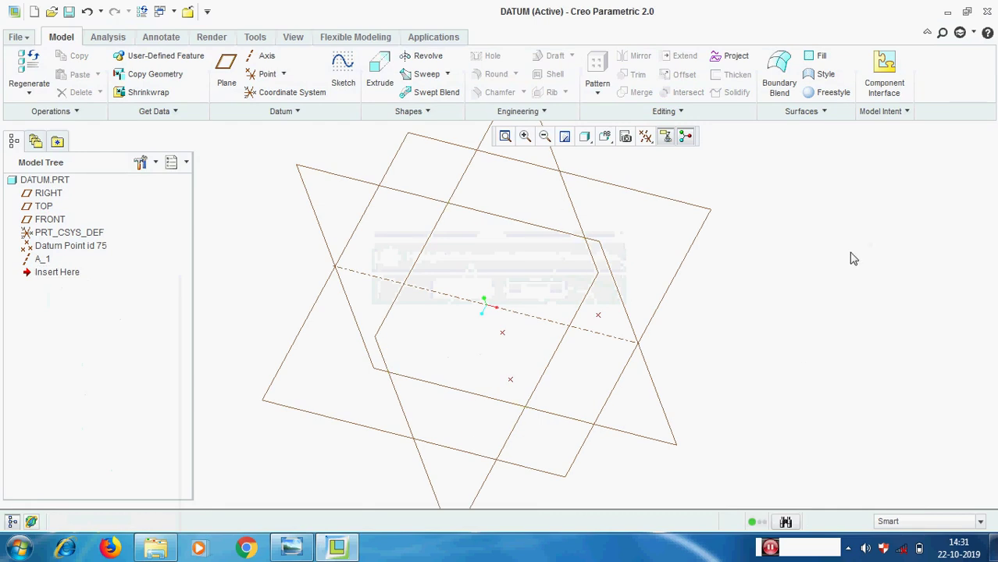
# Step: Start a datum curve through points and pass it through datum points p2, p1 and p3 in that order
pyautogui.click(300, 112)
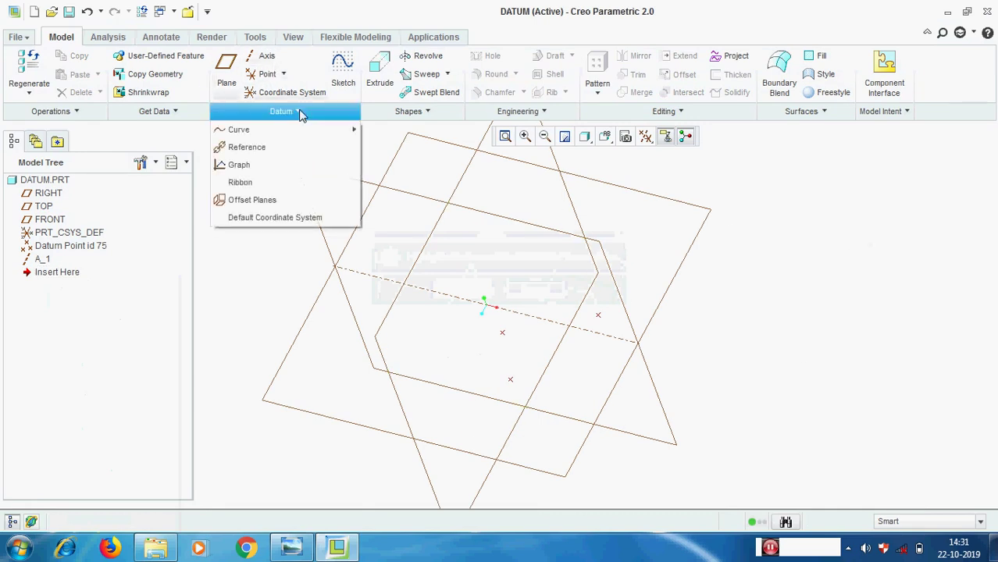
pyautogui.click(239, 130)
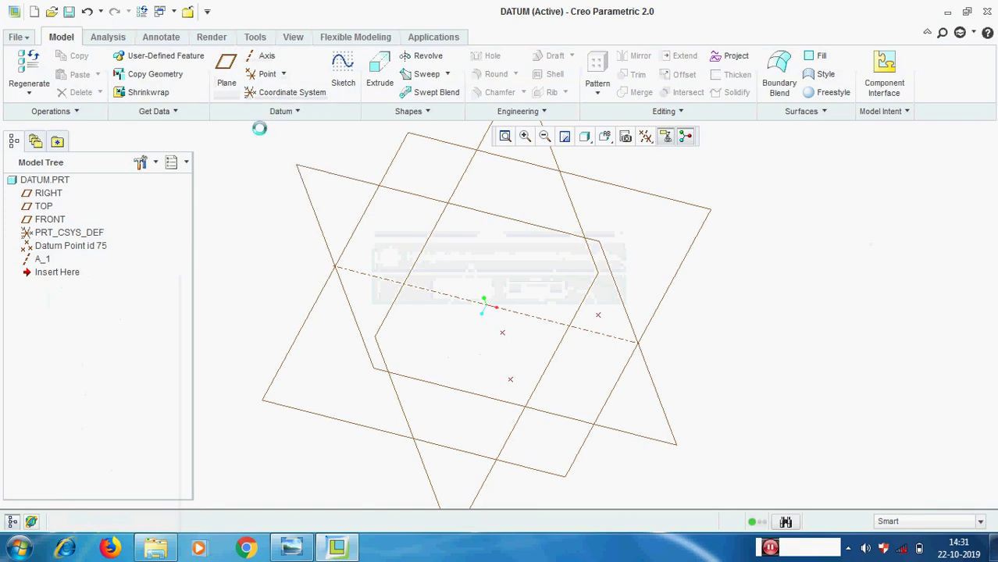
pyautogui.click(509, 383)
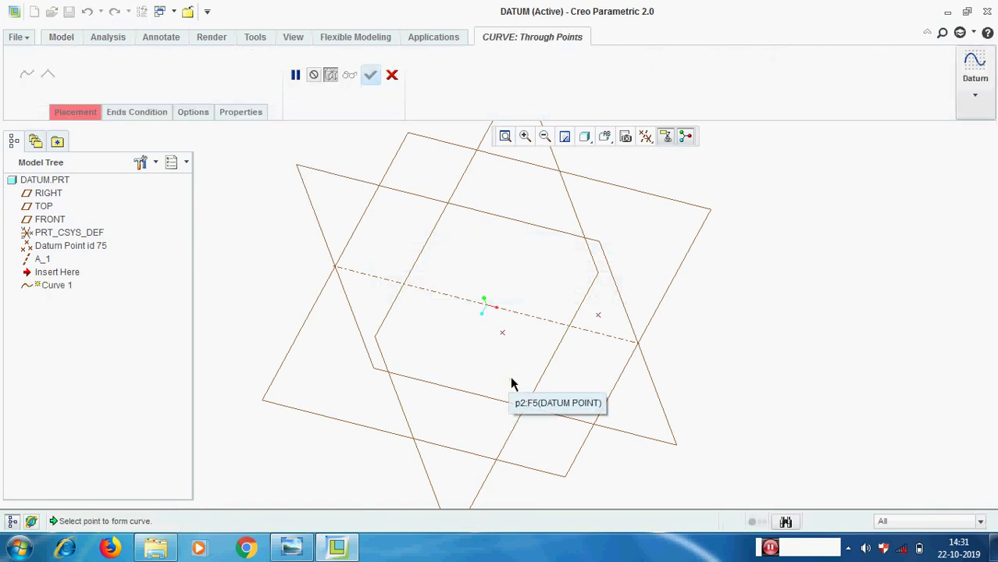
pyautogui.click(502, 334)
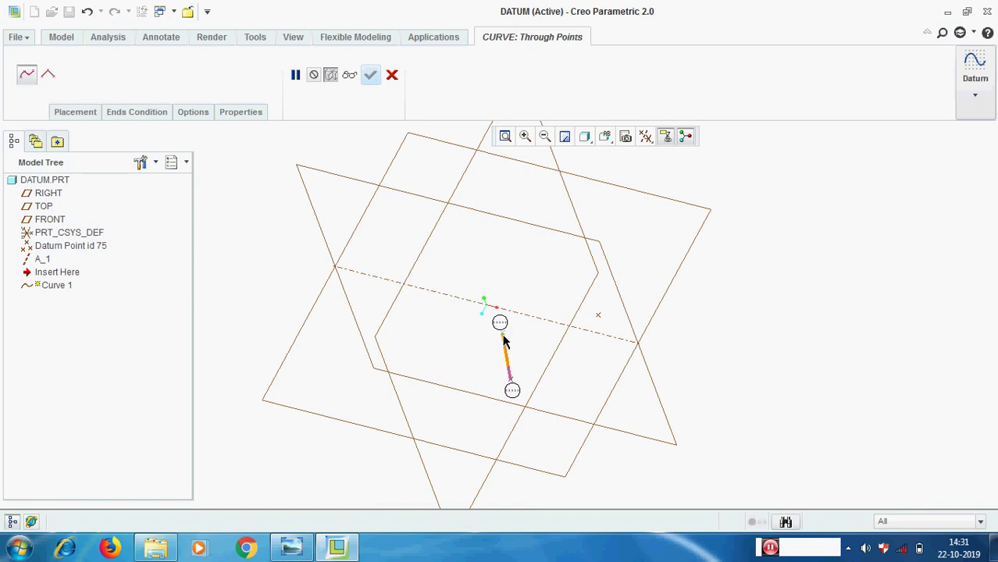
pyautogui.click(600, 318)
pyautogui.moveTo(744, 338)
pyautogui.mouseDown(button='middle')
pyautogui.moveTo(751, 318)
pyautogui.moveTo(742, 332)
pyautogui.mouseUp(button='middle')
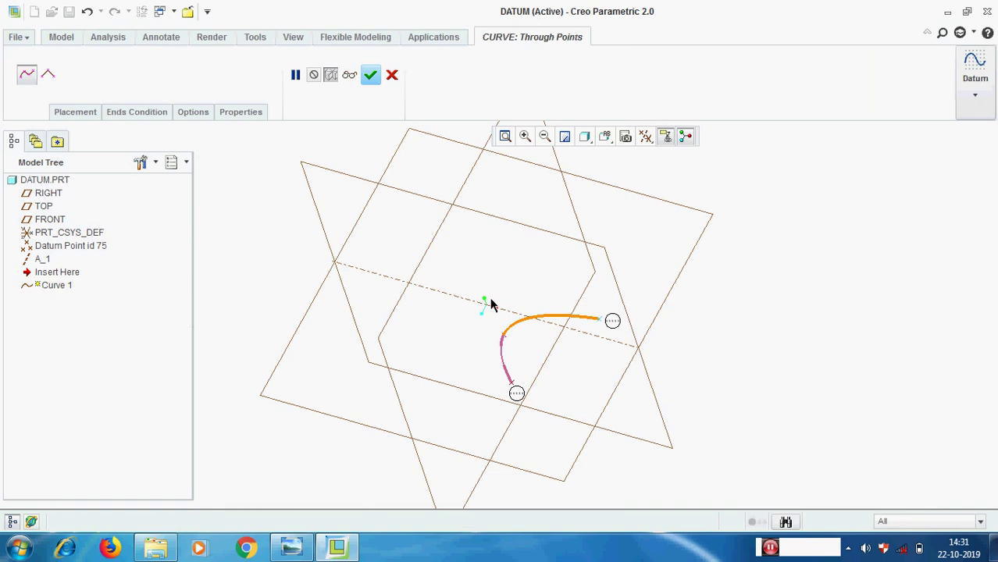
# Step: Connect the datum curve's second and third points to their previous points with straight lines instead of splines
pyautogui.click(48, 76)
pyautogui.click(62, 111)
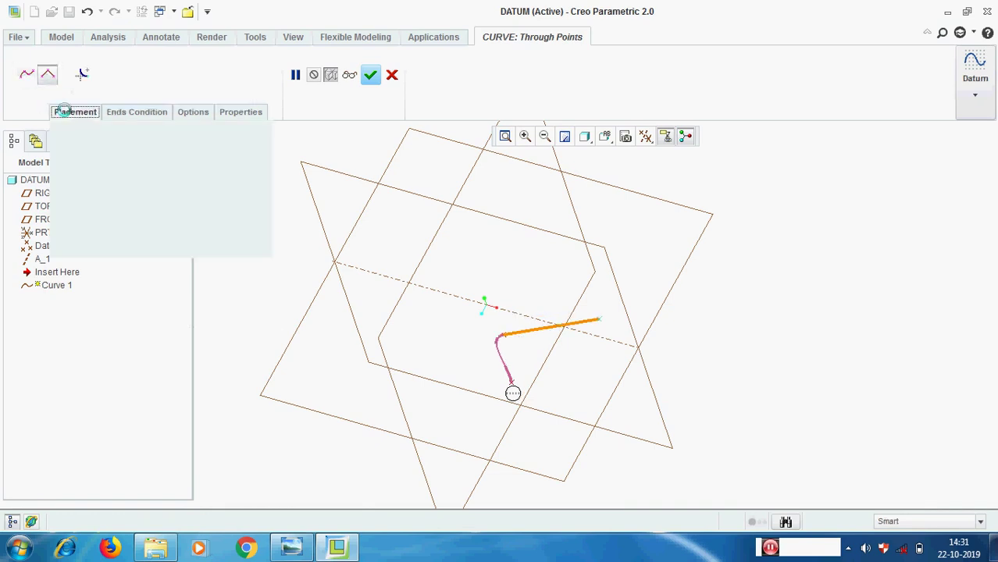
pyautogui.click(86, 143)
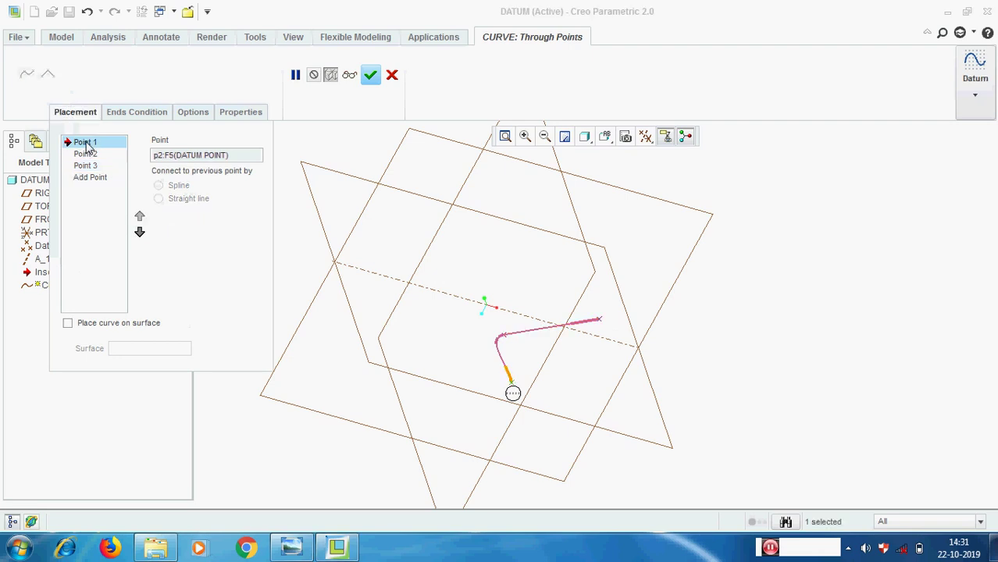
pyautogui.click(88, 153)
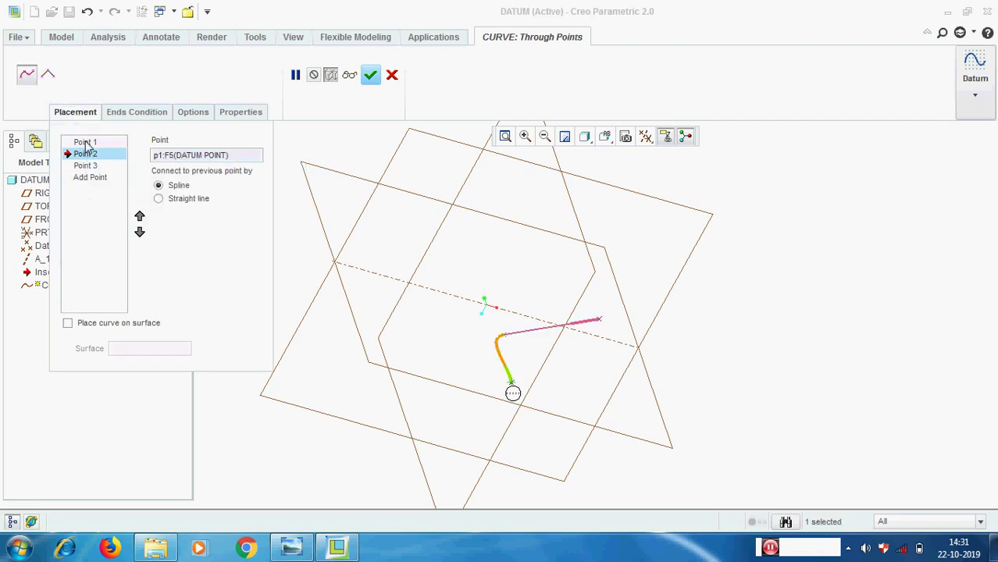
pyautogui.click(159, 199)
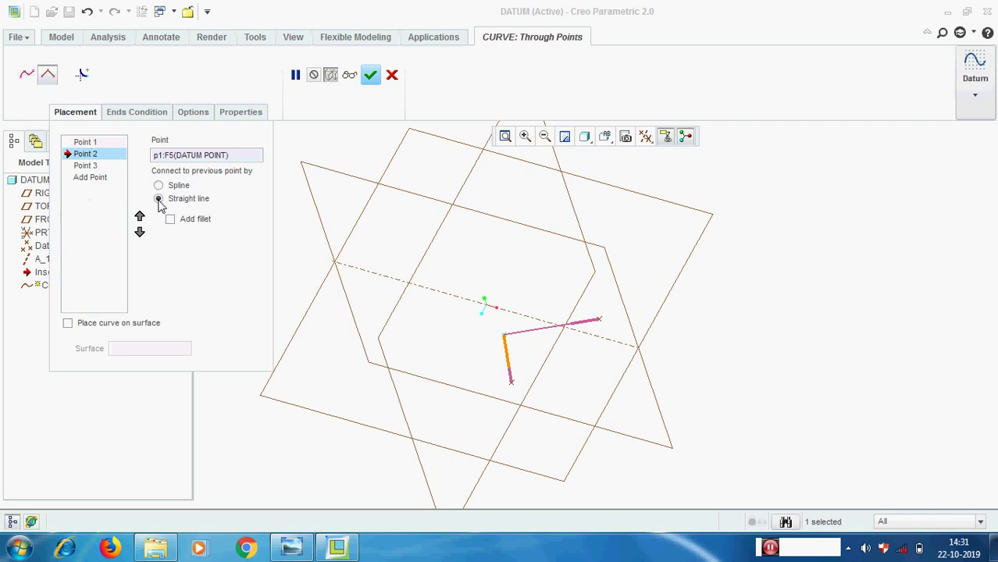
pyautogui.click(97, 166)
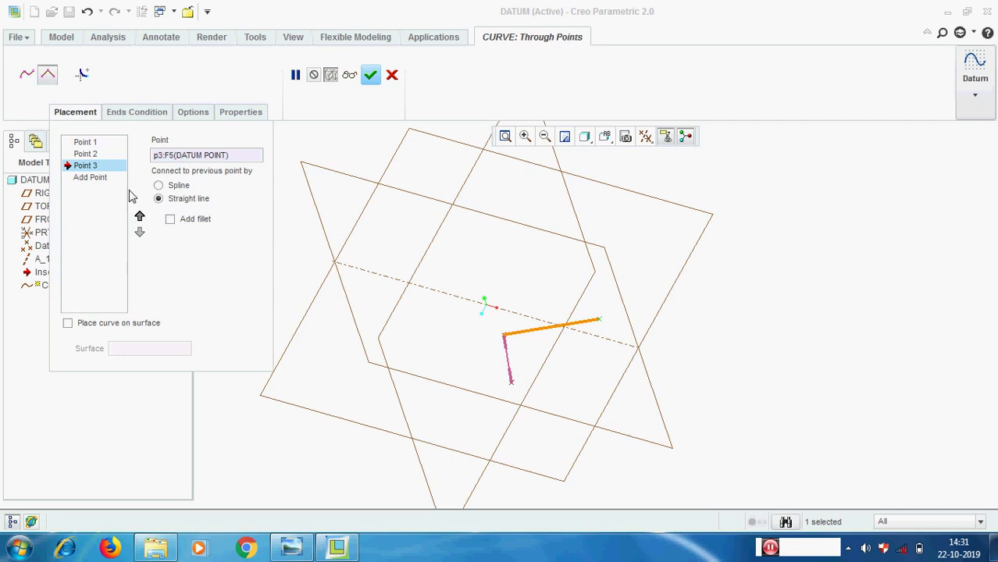
# Step: Add a fillet of radius 25 at the datum curve's second point and complete the curve
pyautogui.click(86, 155)
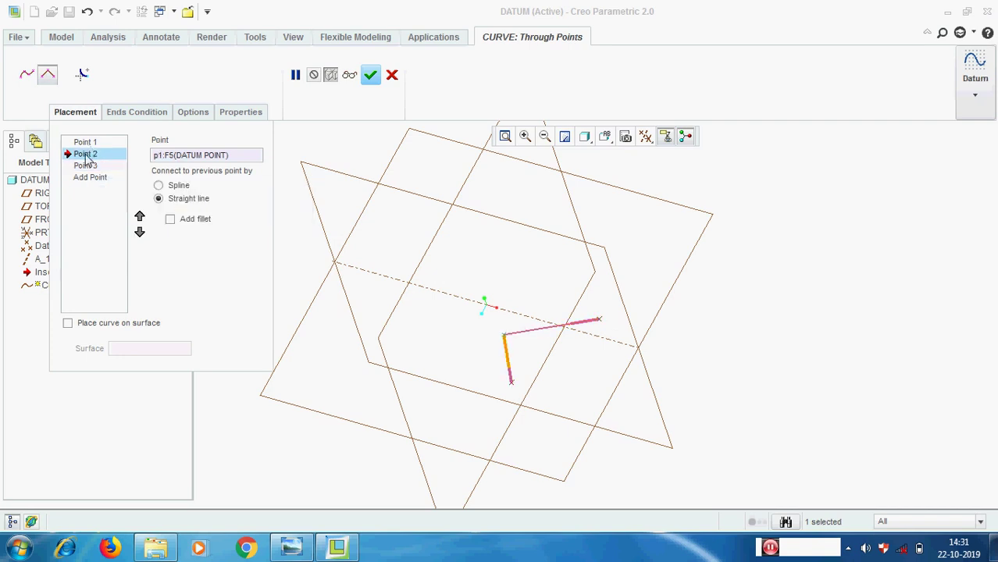
pyautogui.click(169, 219)
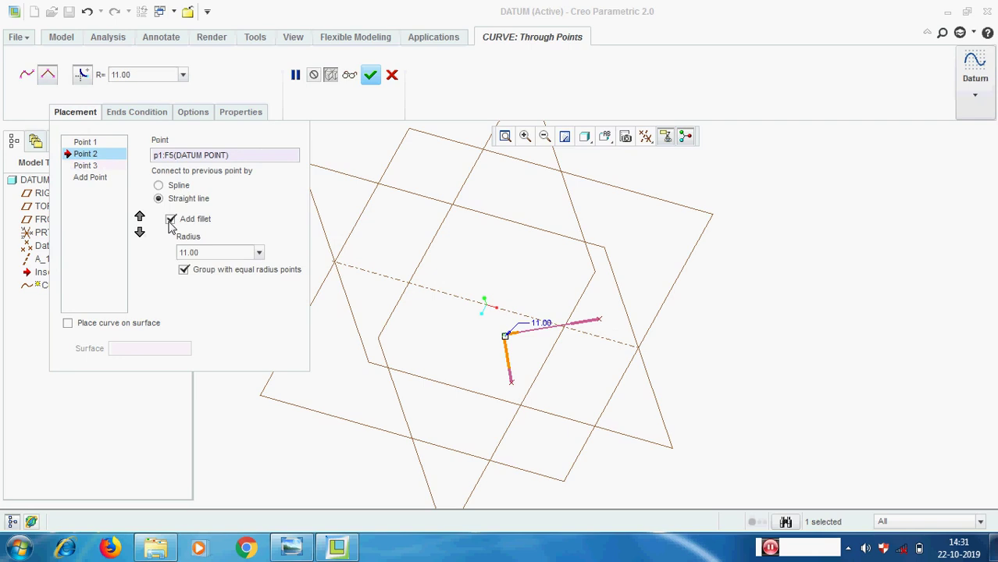
pyautogui.doubleClick(209, 254)
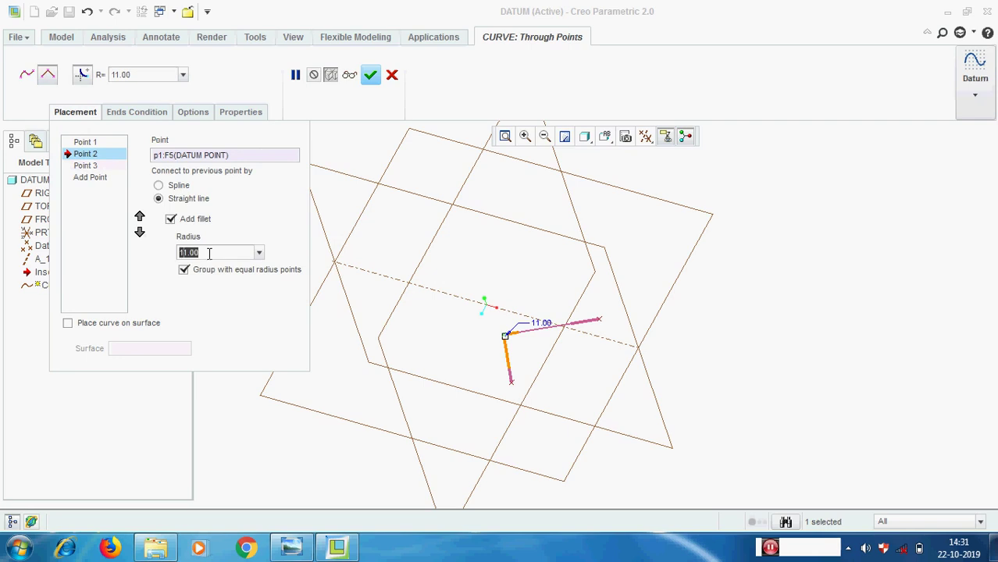
pyautogui.write('25')
pyautogui.press('Return')
pyautogui.scroll(-5, 569, 344)
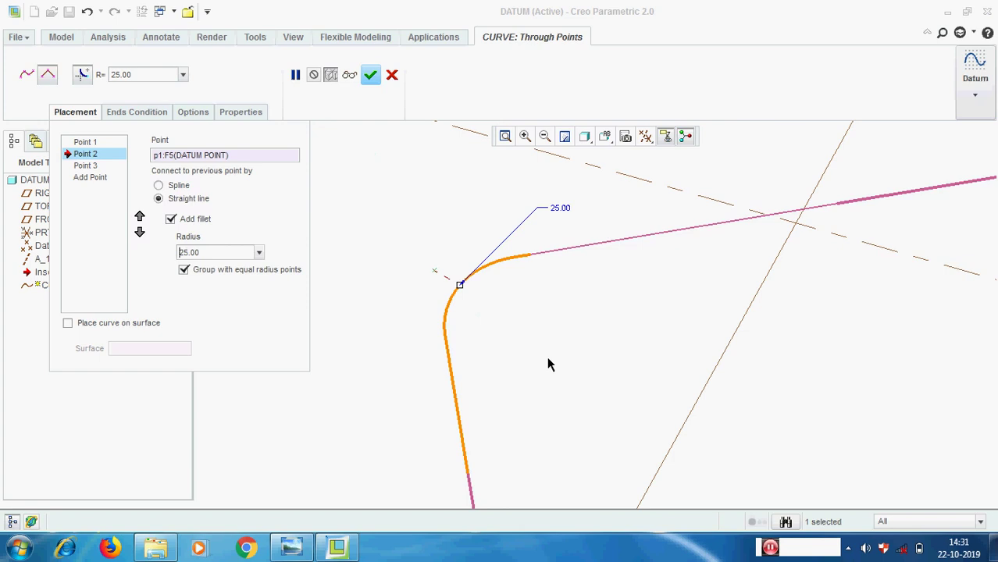
pyautogui.scroll(5, 547, 361)
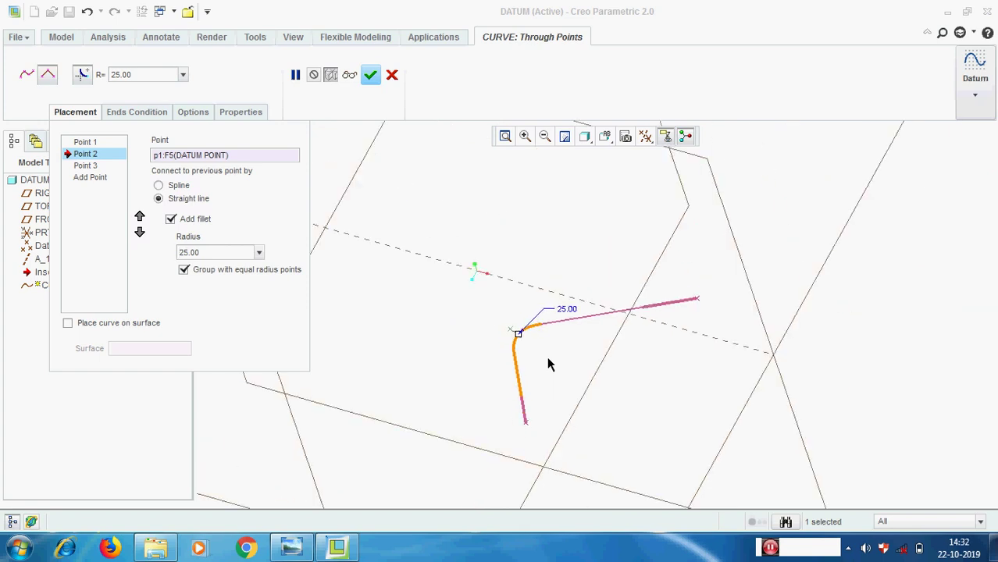
pyautogui.click(370, 75)
pyautogui.scroll(-5, 494, 317)
pyautogui.scroll(2, 467, 275)
pyautogui.moveTo(467, 275); pyautogui.dragTo(755, 370, button='middle')
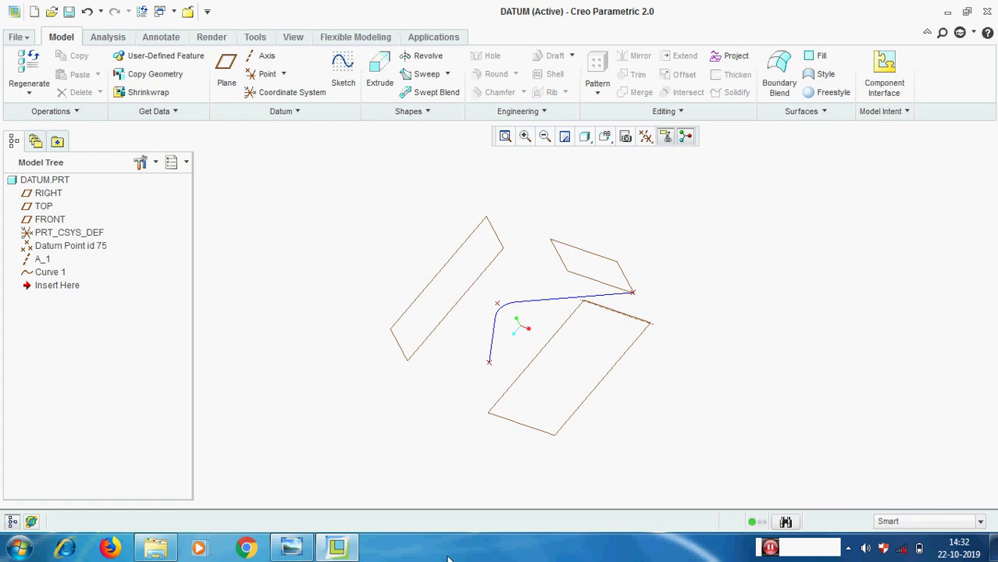
# Step: Switch to Windows Photo Viewer to check the next topic in the part-6 lesson outline, and return to Creo
pyautogui.click(293, 550)
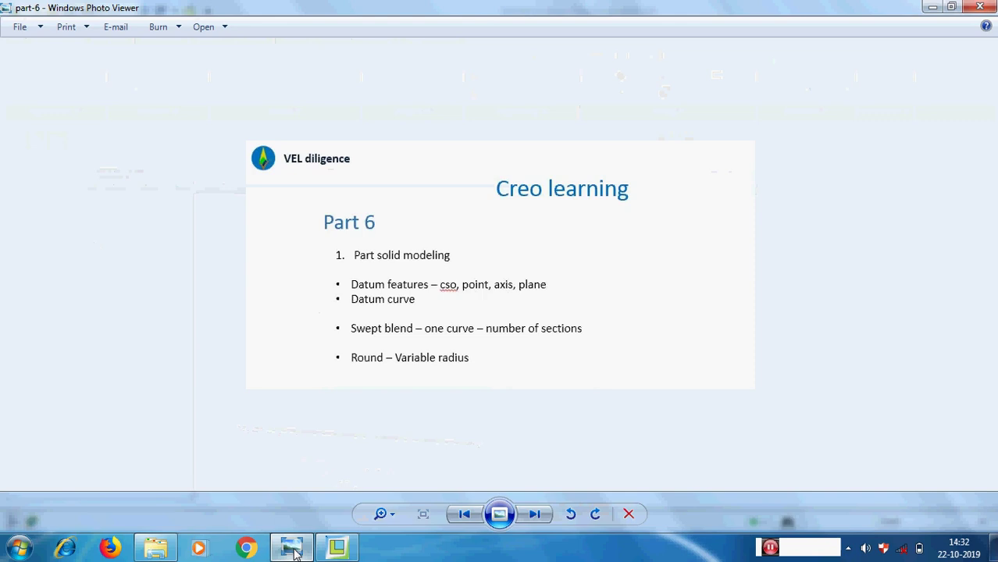
pyautogui.click(293, 549)
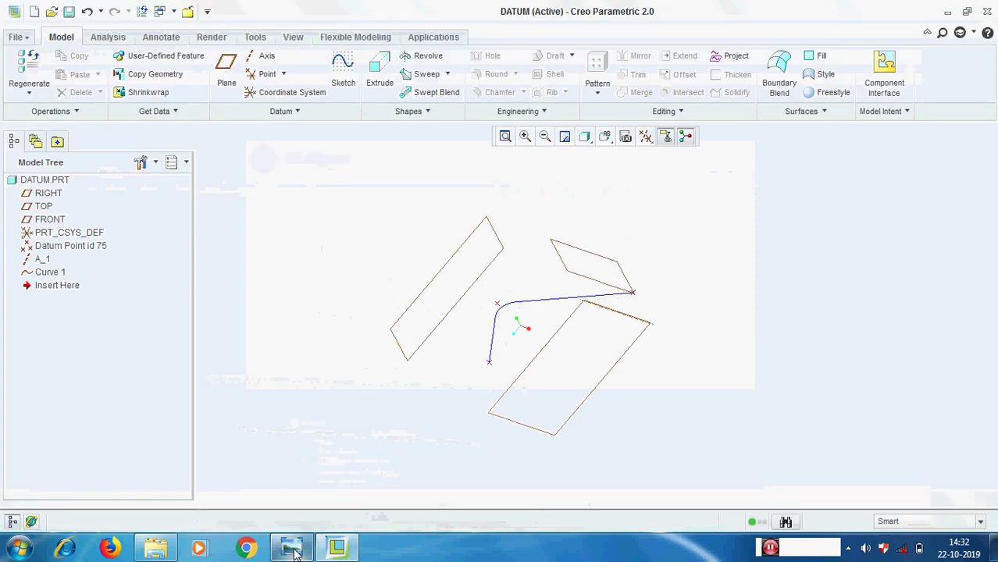
pyautogui.click(292, 549)
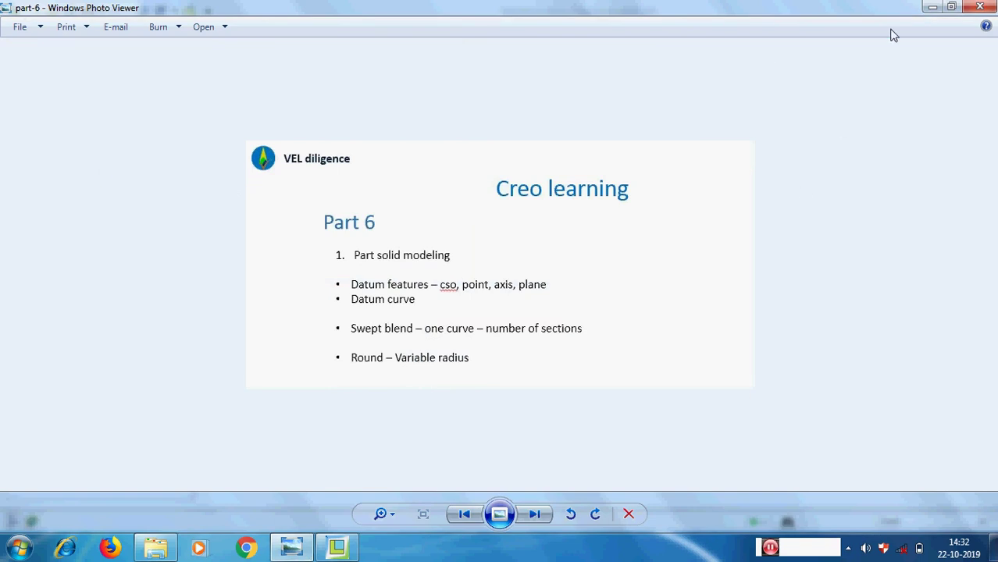
pyautogui.click(932, 10)
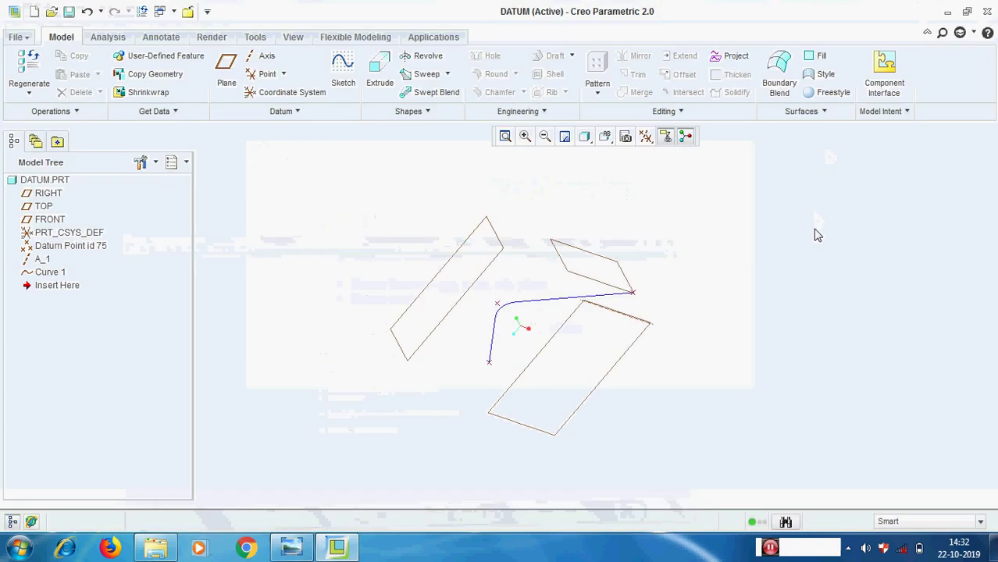
# Step: Start a Swept Blend with the filleted datum curve as its origin trajectory, with the start at the short leg's free end
pyautogui.click(433, 94)
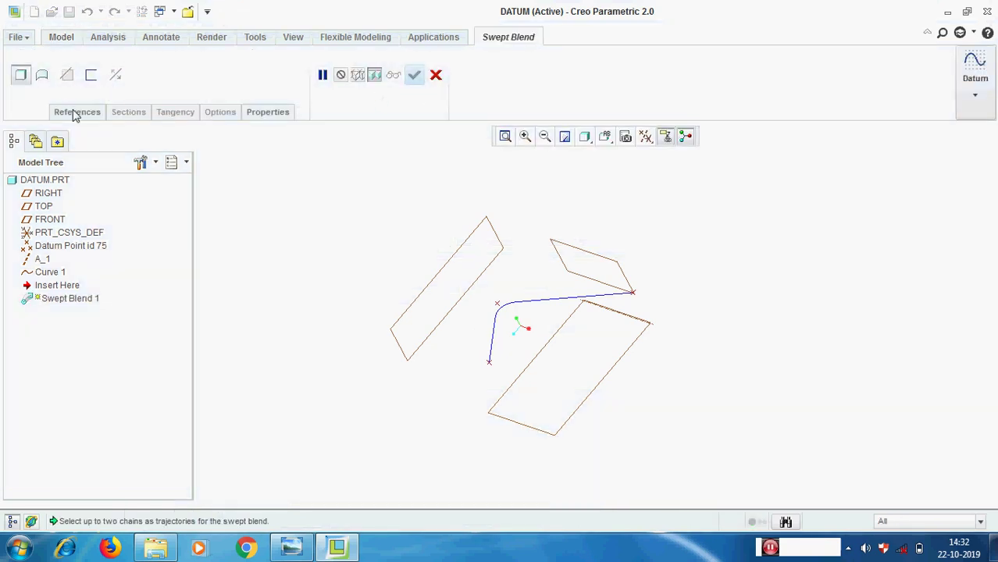
pyautogui.click(76, 113)
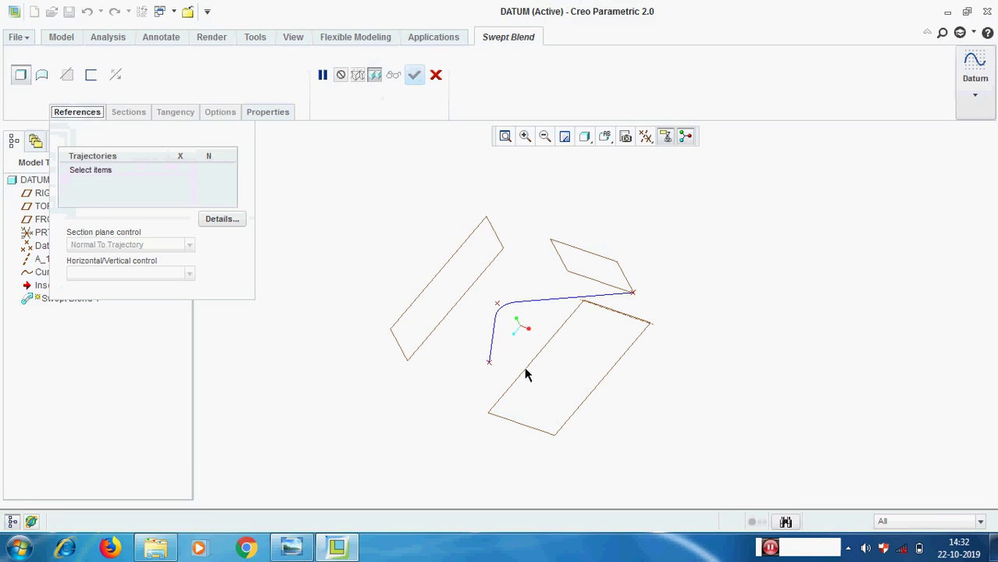
pyautogui.scroll(1, 516, 365)
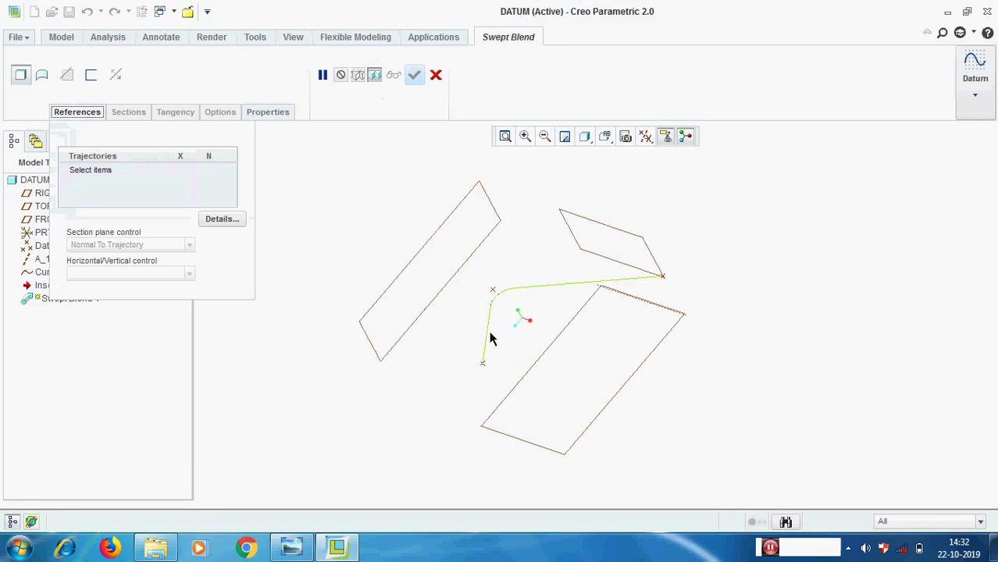
pyautogui.click(492, 339)
pyautogui.scroll(2, 445, 391)
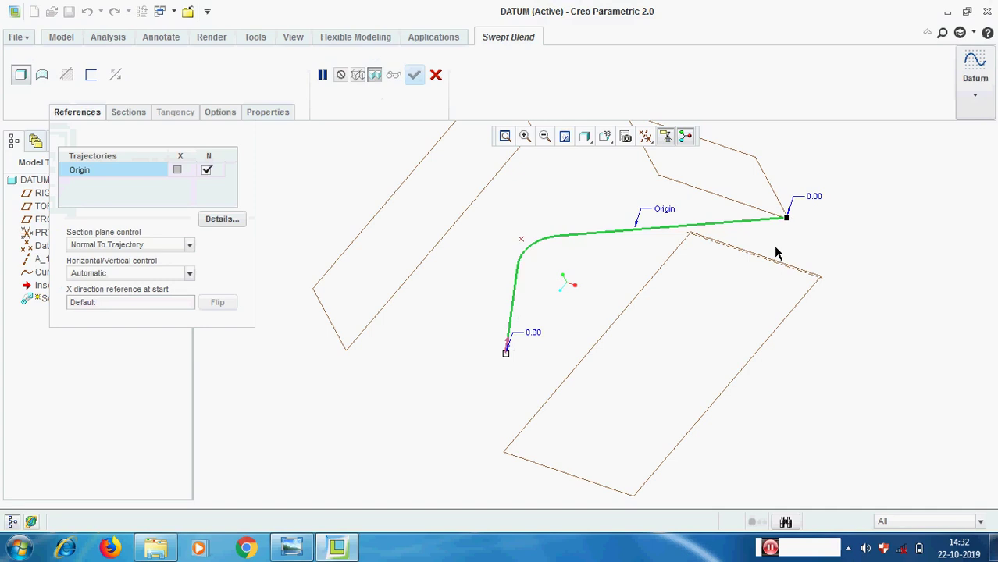
pyautogui.click(507, 346)
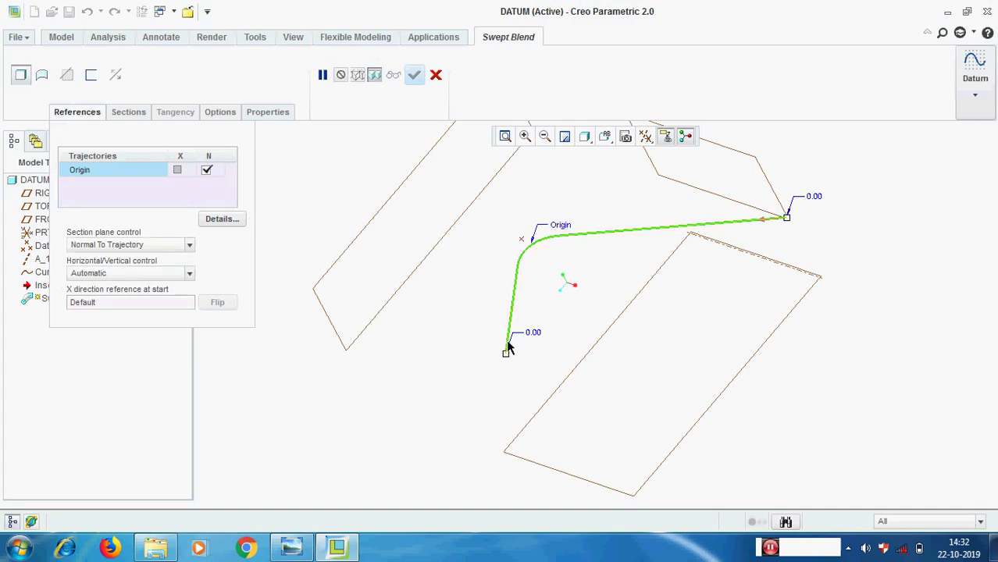
pyautogui.click(768, 222)
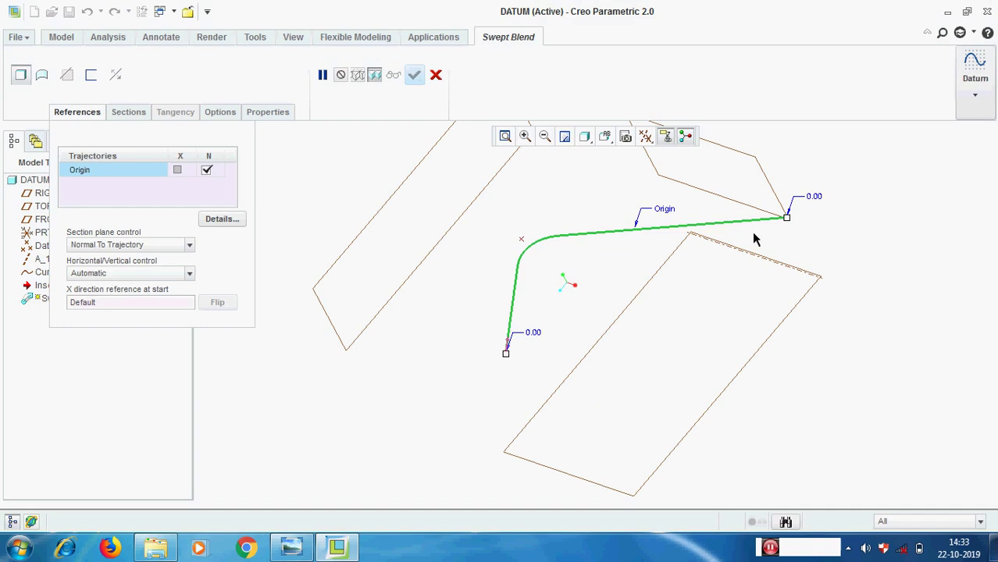
# Step: Open the sketch for Section 1 in 2D orientation and draw a rectangle about 35 by 26 centred on the trajectory's start
pyautogui.click(128, 114)
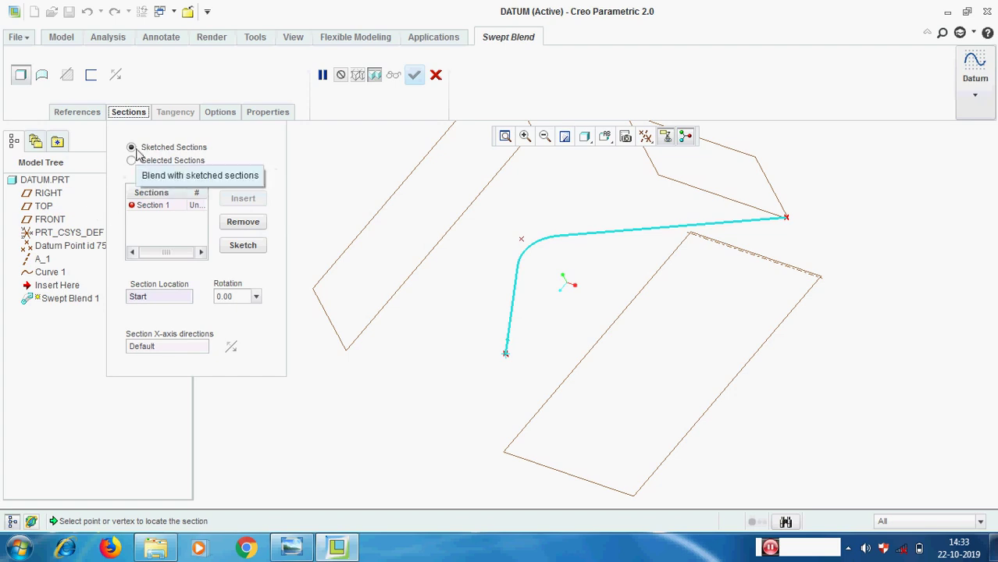
pyautogui.click(151, 207)
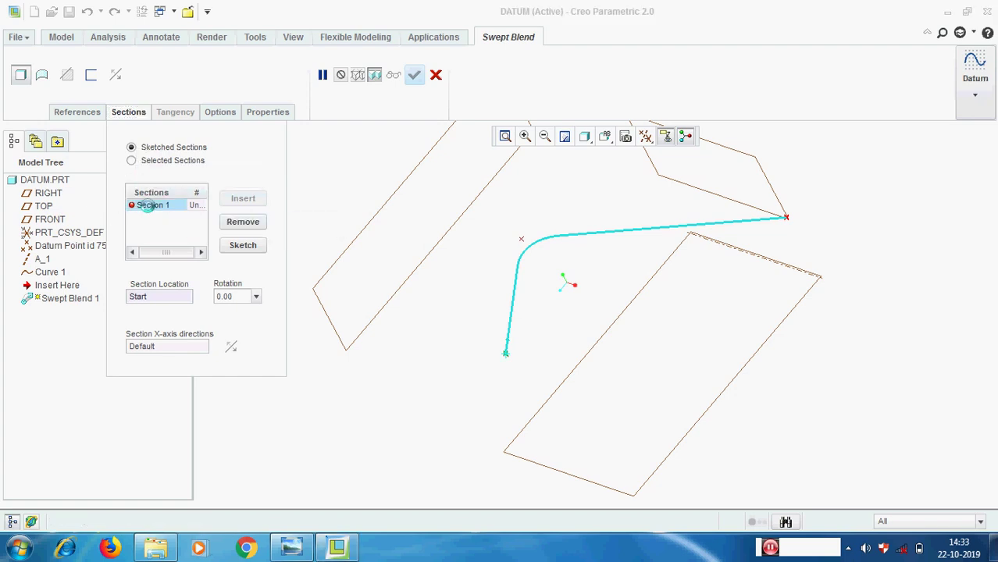
pyautogui.click(250, 251)
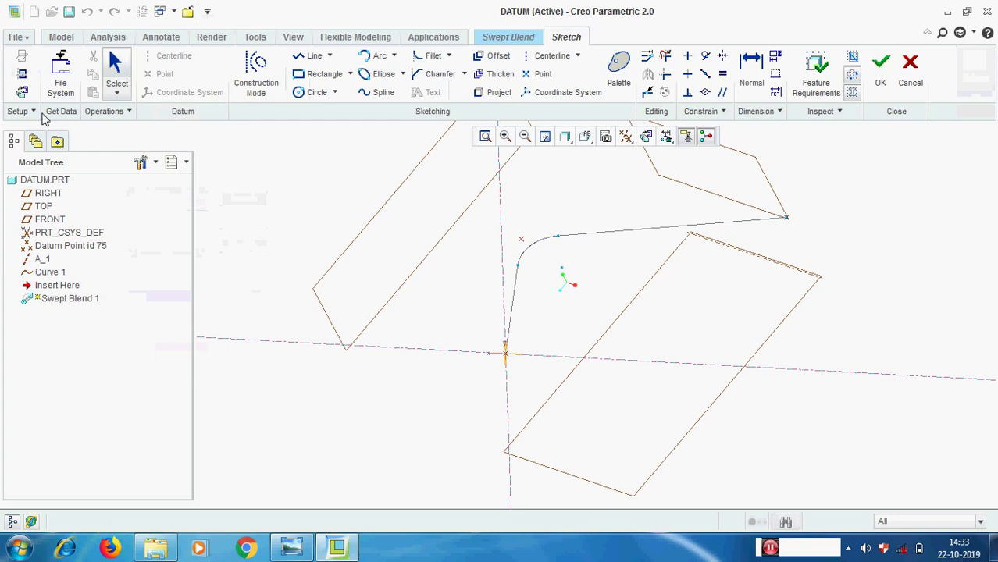
pyautogui.click(706, 136)
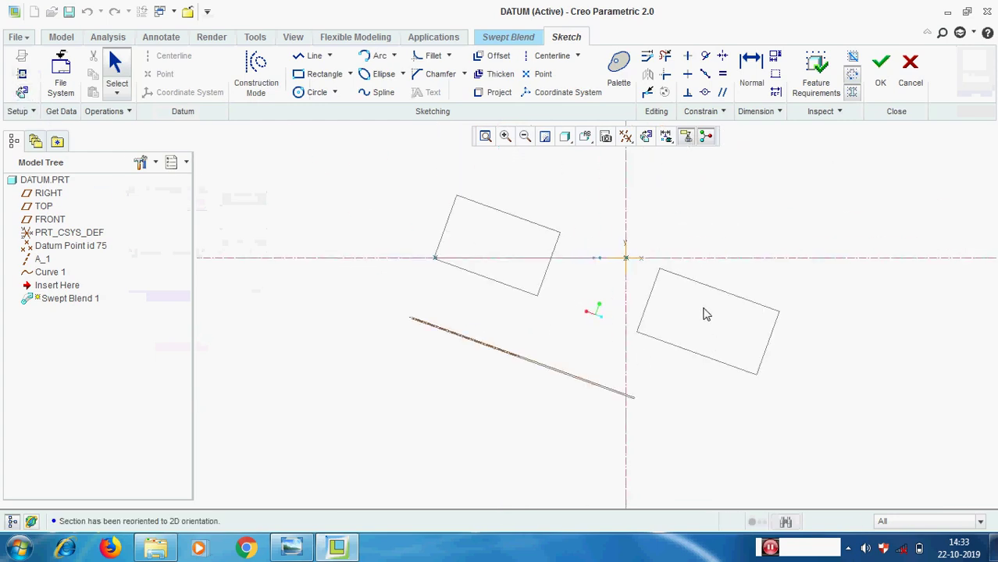
pyautogui.scroll(3, 662, 259)
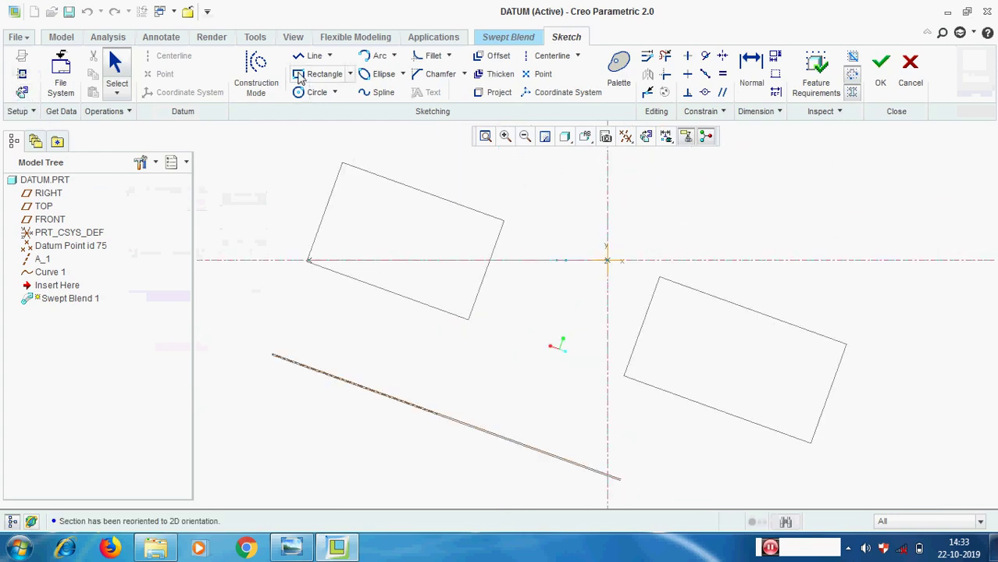
pyautogui.click(298, 75)
pyautogui.click(570, 234)
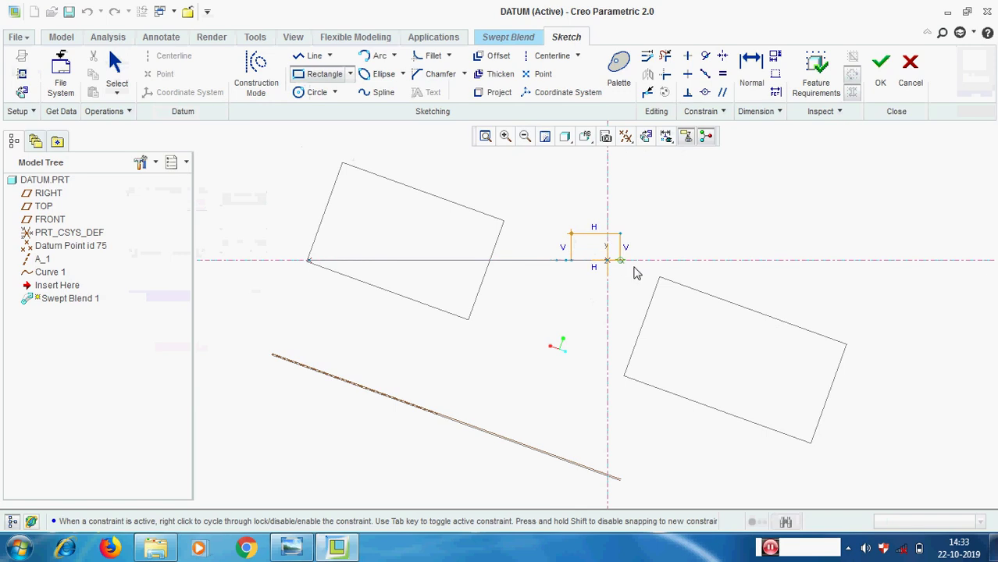
pyautogui.click(640, 288)
pyautogui.middleClick(694, 232)
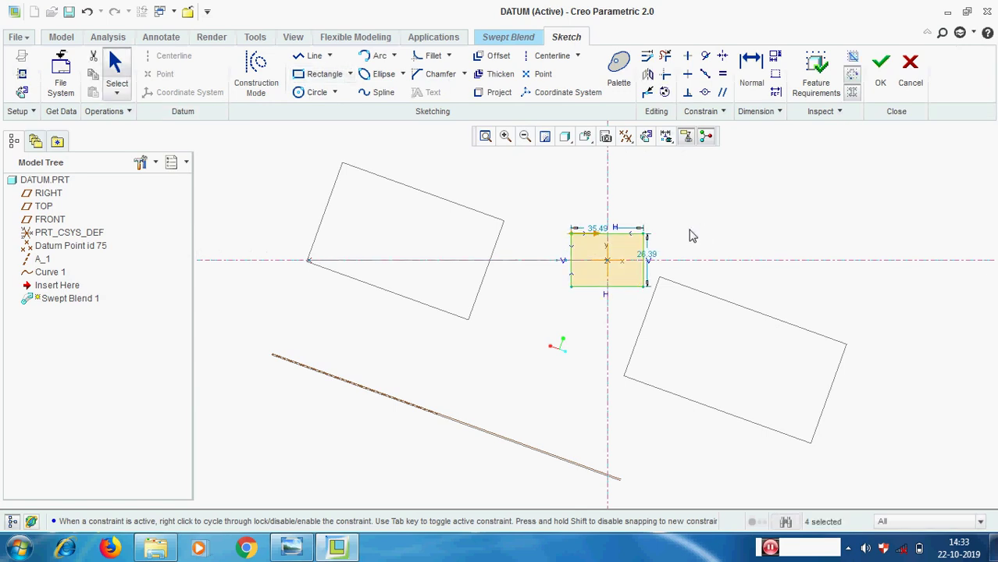
# Step: Set the Section 1 rectangle's width to 35 and height to 25, and finish the section sketch
pyautogui.scroll(2, 687, 233)
pyautogui.doubleClick(551, 232)
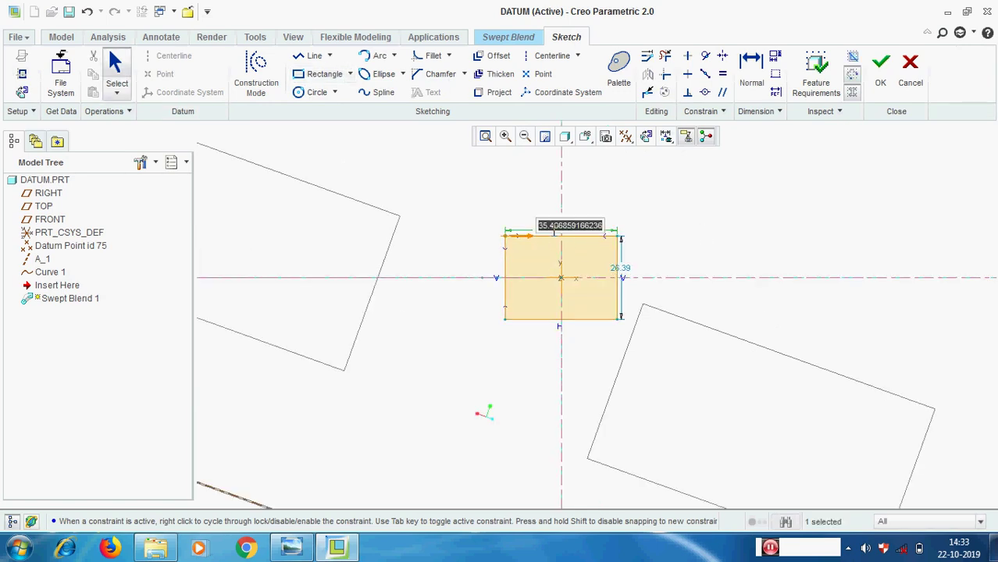
pyautogui.write('35')
pyautogui.press('Return')
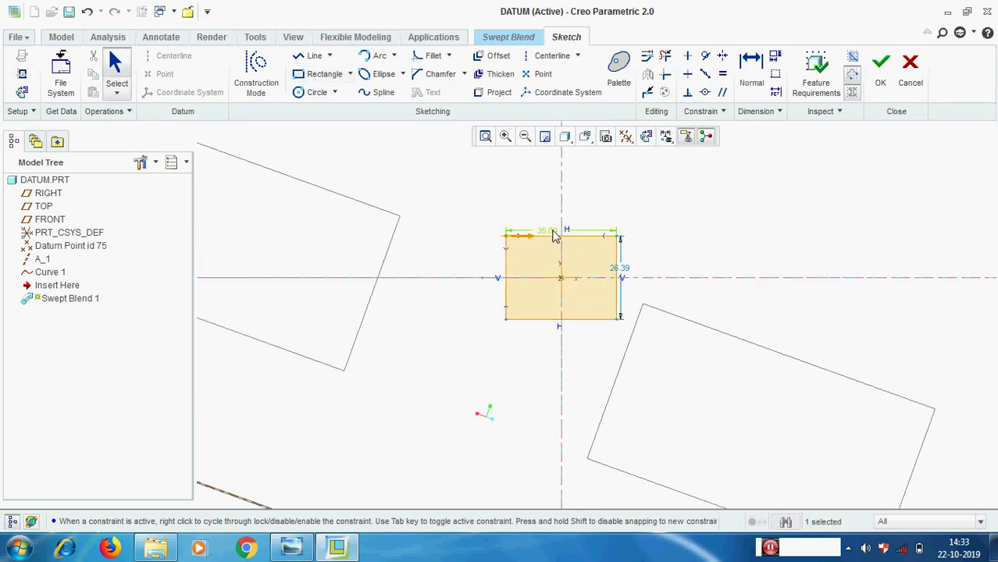
pyautogui.doubleClick(627, 272)
pyautogui.write('25')
pyautogui.press('Return')
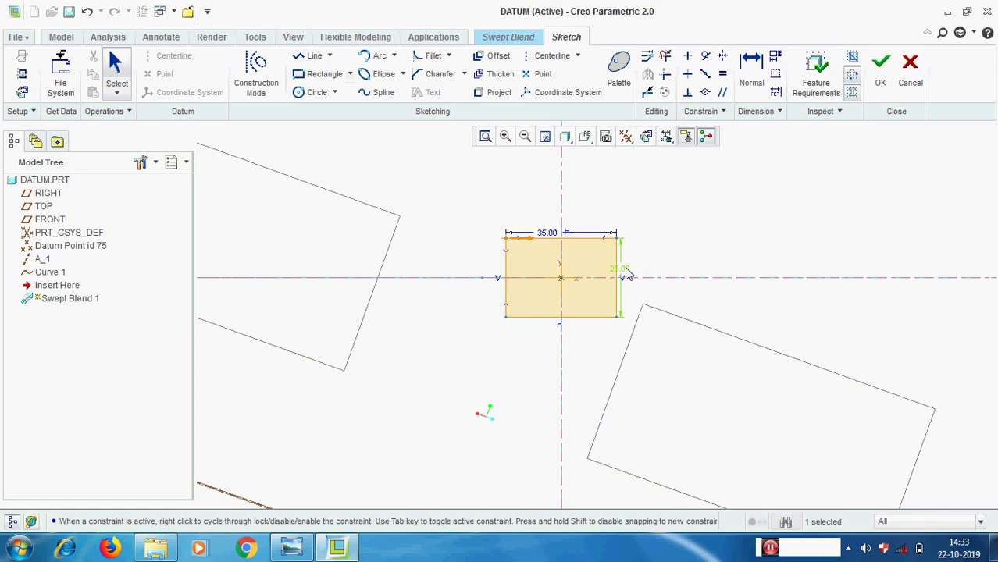
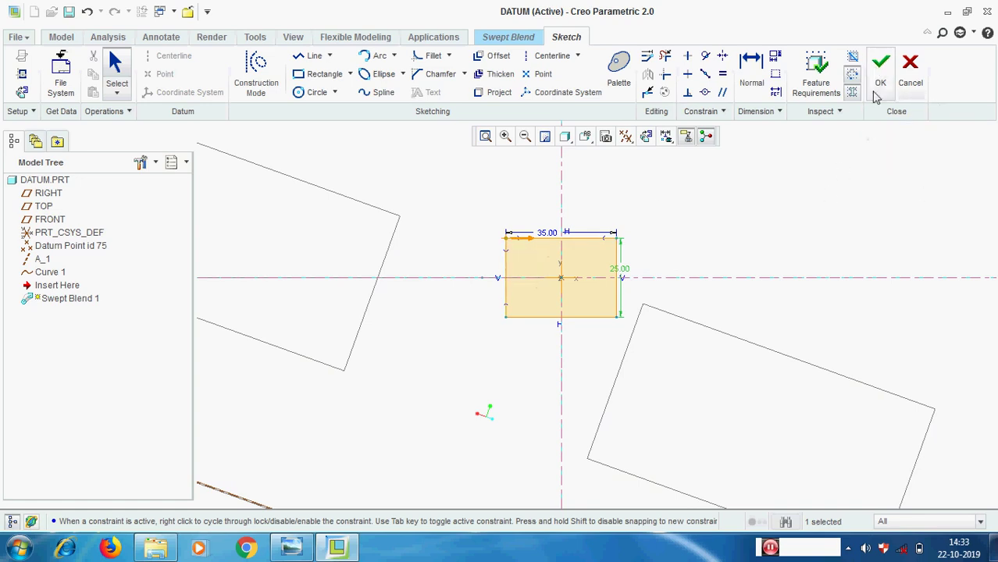
pyautogui.click(880, 69)
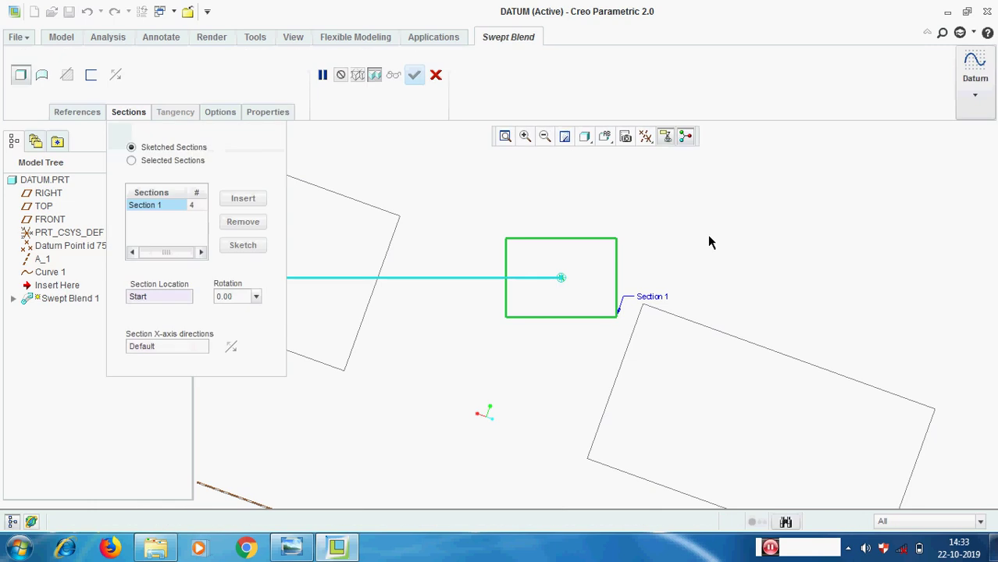
# Step: Insert Section 2 at the trajectory's end and open its sketch
pyautogui.scroll(-5, 708, 234)
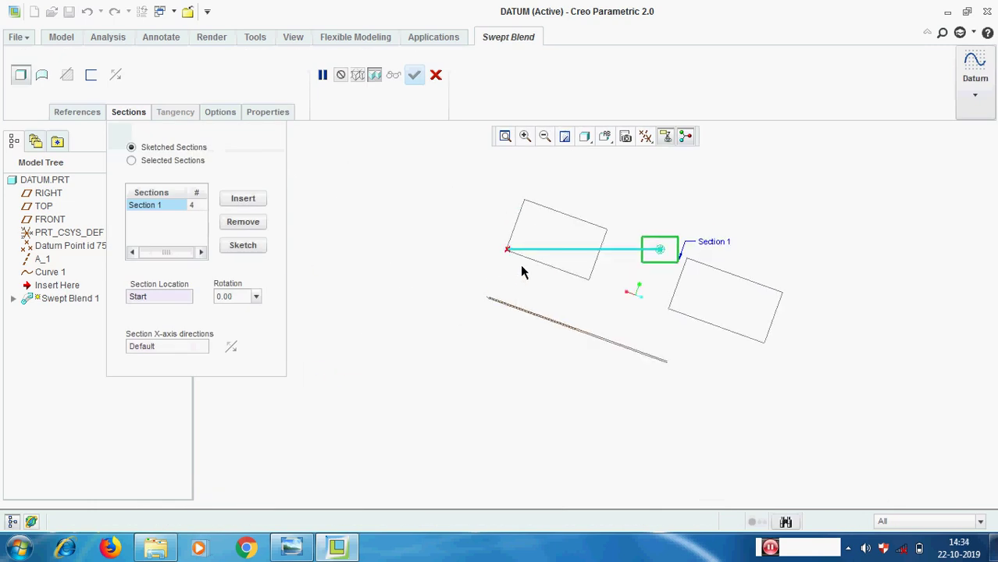
pyautogui.click(243, 199)
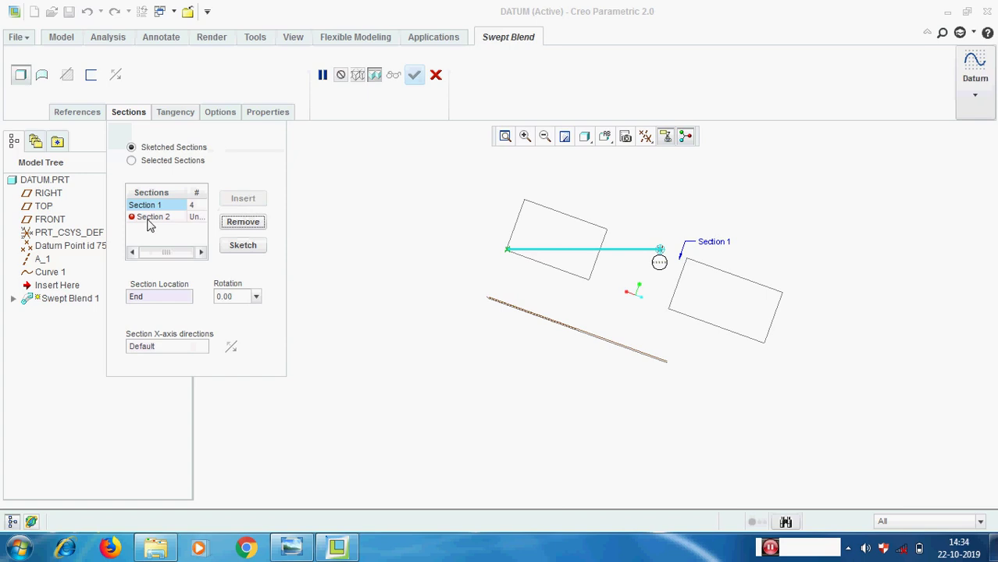
pyautogui.click(150, 220)
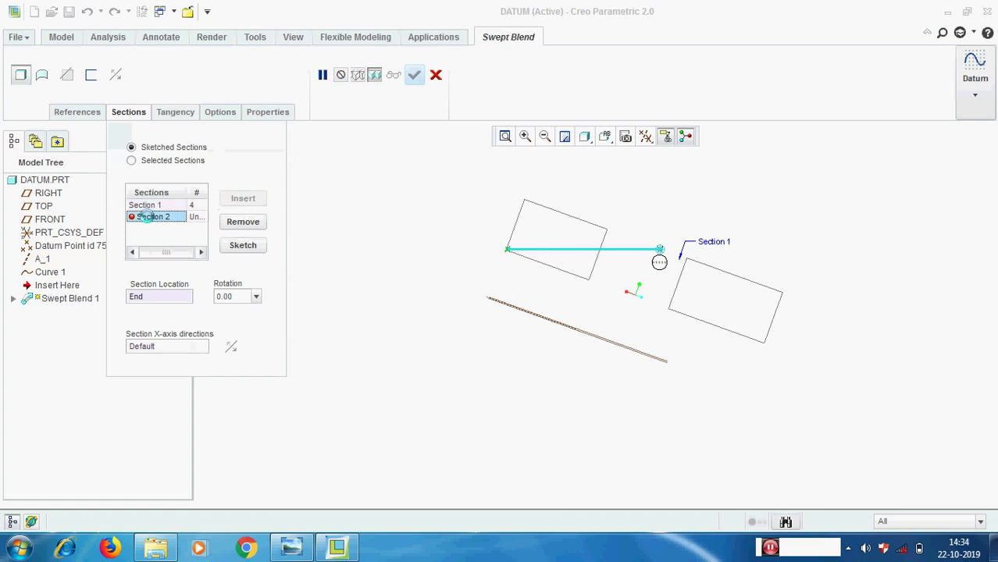
pyautogui.click(242, 246)
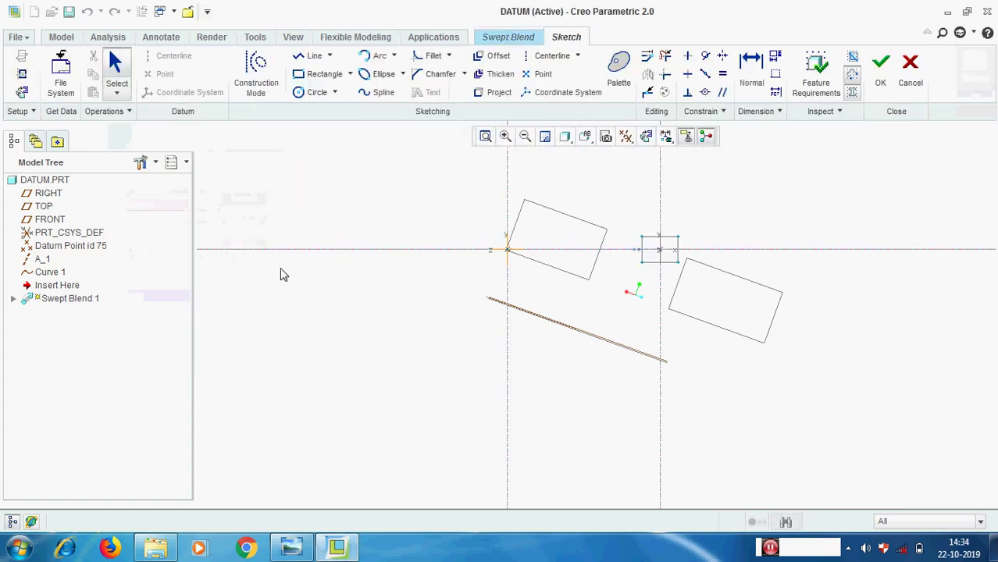
# Step: Orient the Section 2 sketch in 2D and draw a circle about 39 in diameter centred on the trajectory's end
pyautogui.click(302, 93)
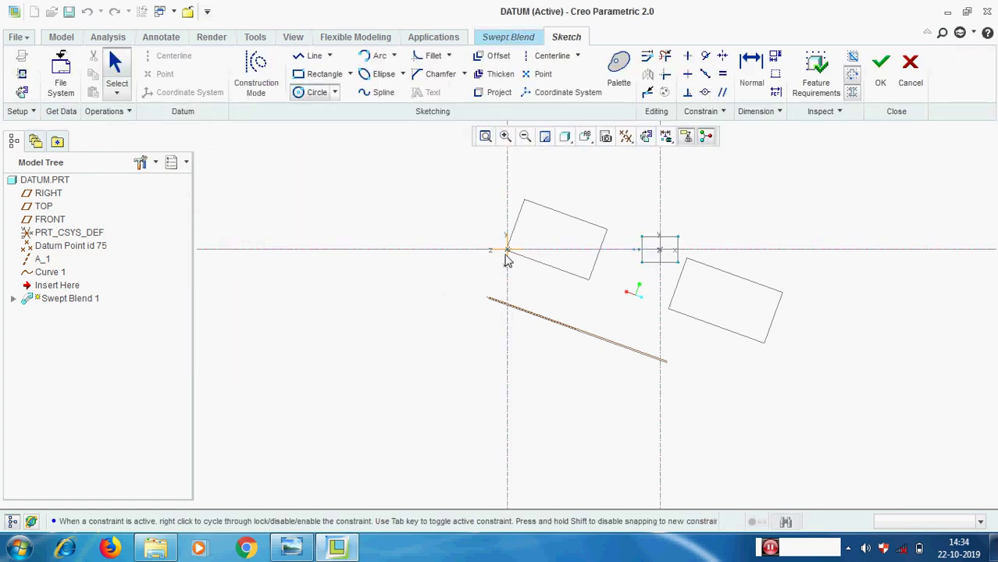
pyautogui.click(507, 251)
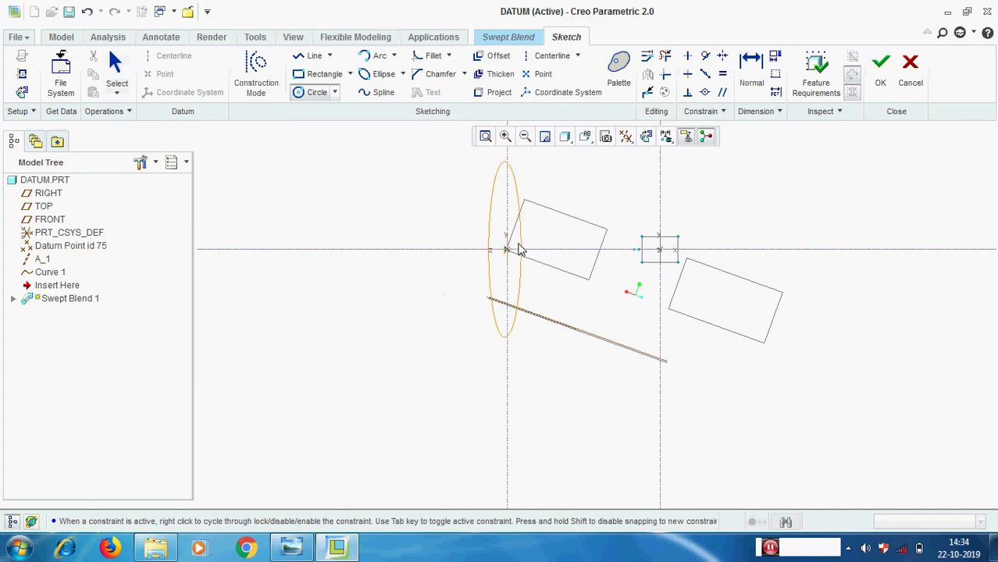
pyautogui.middleClick(319, 232)
pyautogui.click(22, 93)
pyautogui.moveTo(328, 203)
pyautogui.mouseDown(button='middle')
pyautogui.moveTo(345, 186)
pyautogui.moveTo(631, 254)
pyautogui.mouseUp(button='middle')
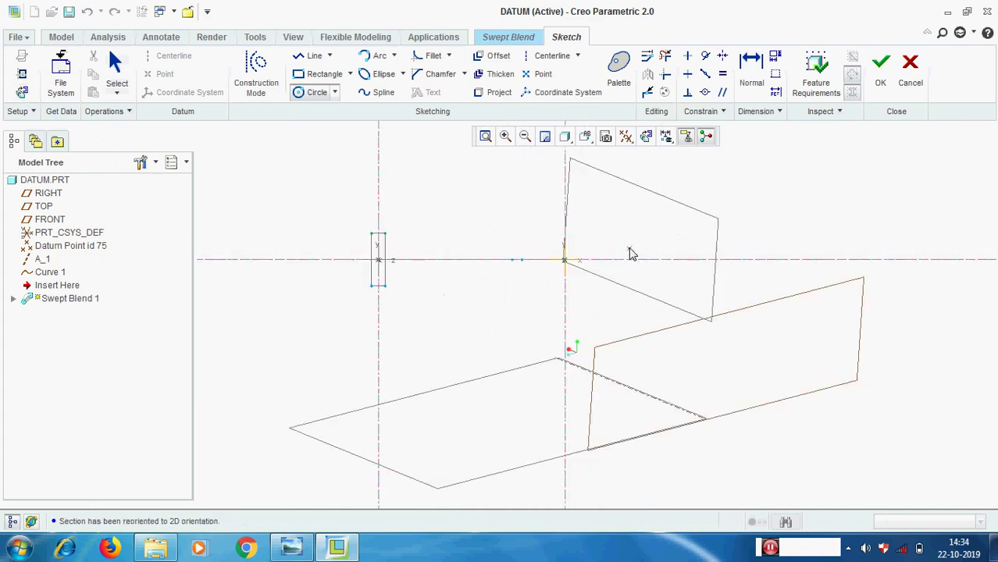
pyautogui.click(564, 259)
pyautogui.click(597, 241)
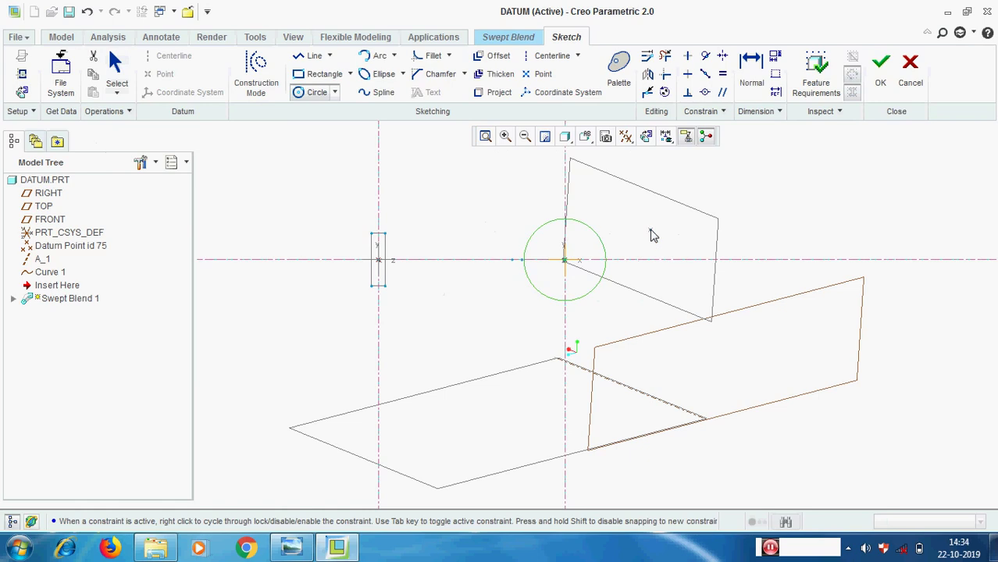
# Step: Set the Section 2 circle's diameter to 40 and move its dimension text farther from the circle
pyautogui.middleClick(514, 232)
pyautogui.doubleClick(507, 227)
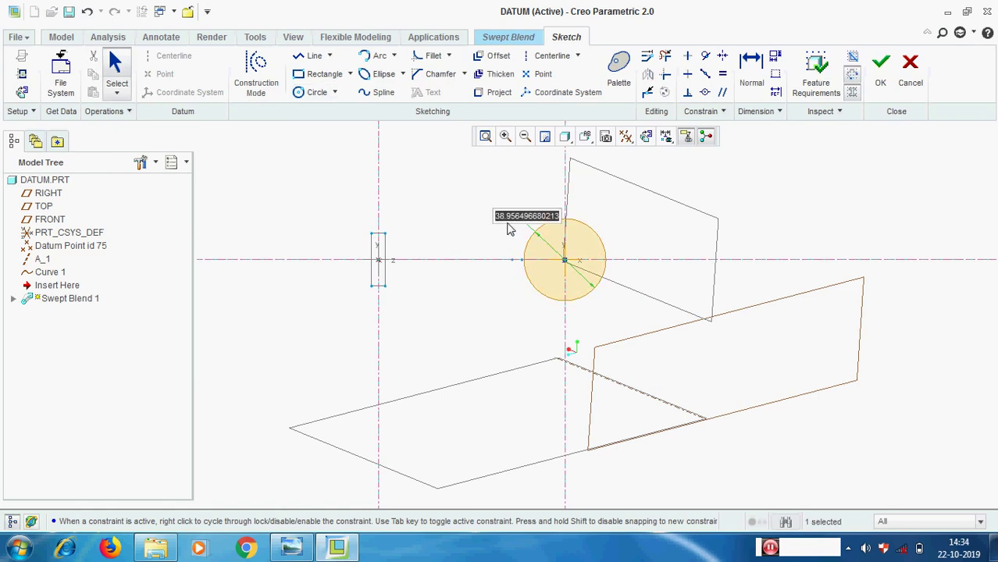
pyautogui.write('40')
pyautogui.press('Return')
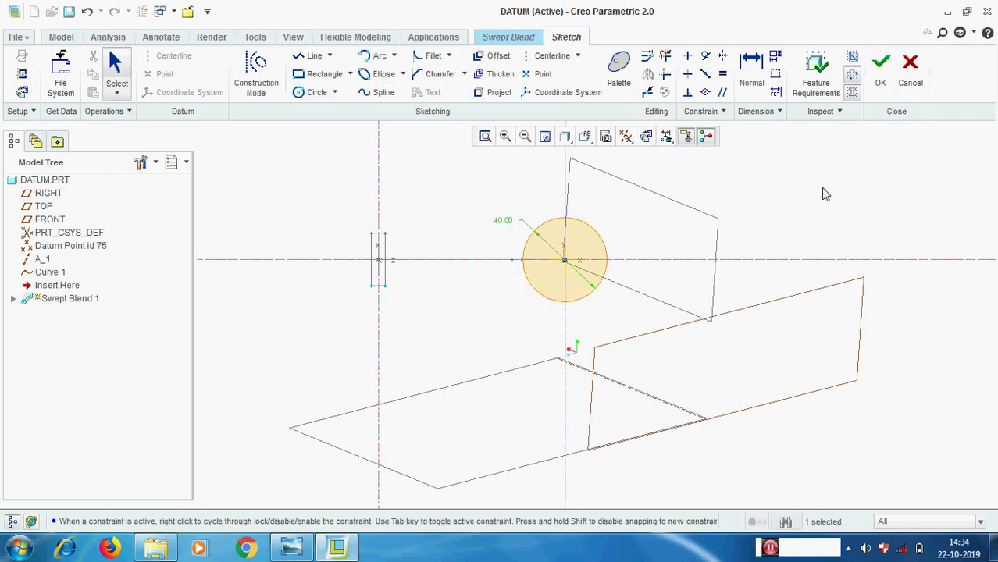
pyautogui.scroll(-1, 611, 232)
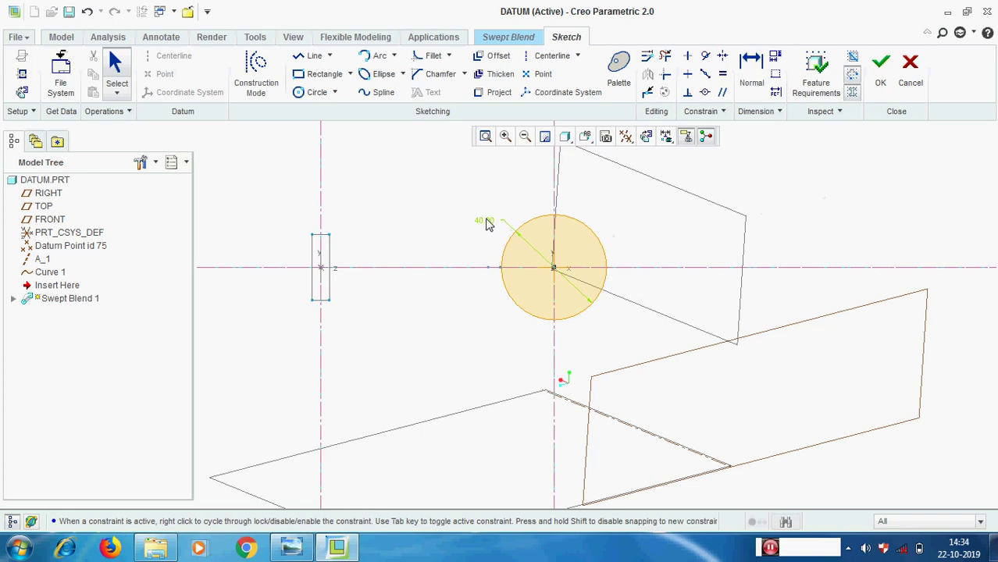
pyautogui.moveTo(486, 223); pyautogui.dragTo(460, 240)
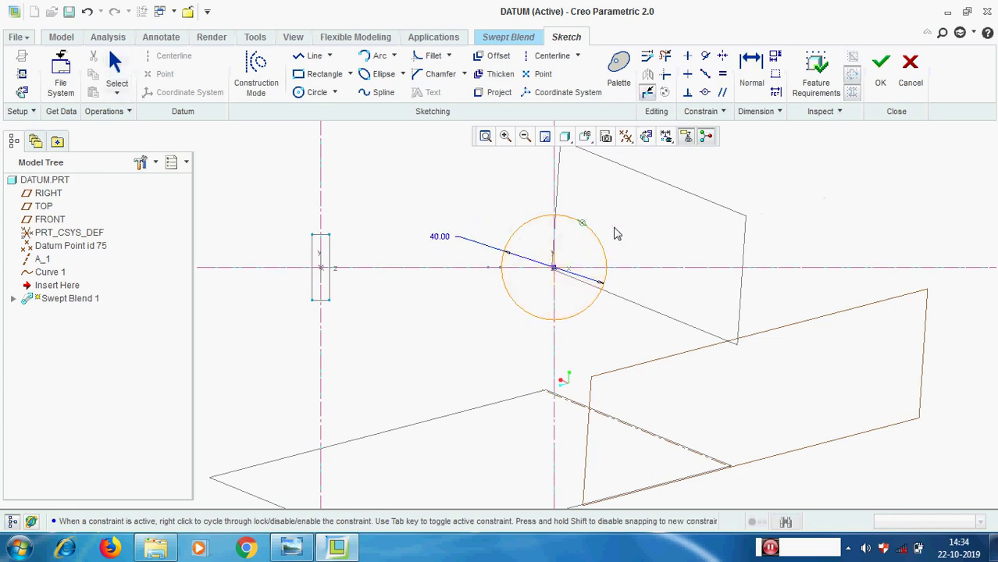
# Step: Draw two diagonal centerlines crossing at the centre of the Section 2 circle
pyautogui.rightClick(535, 259)
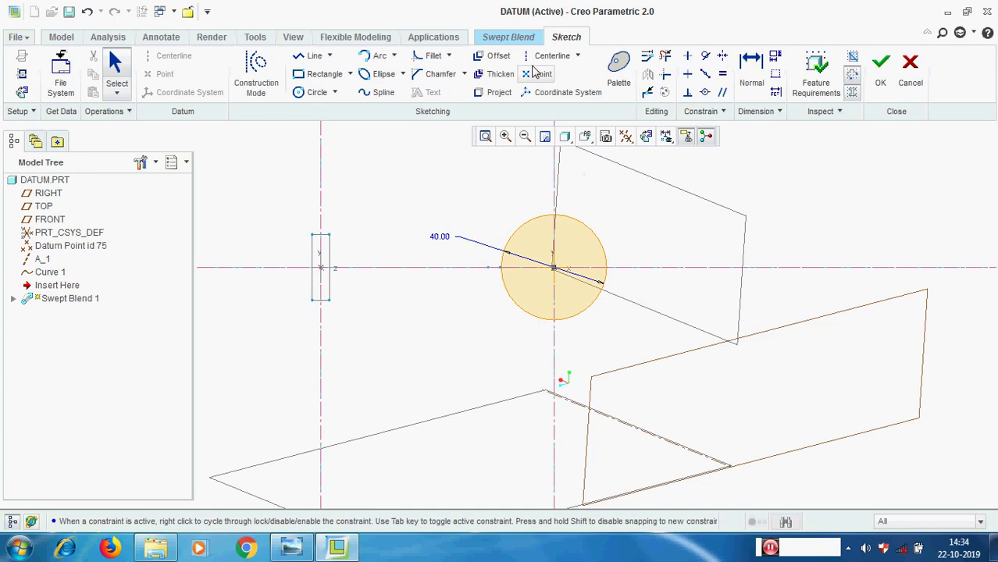
pyautogui.click(568, 193)
pyautogui.click(557, 274)
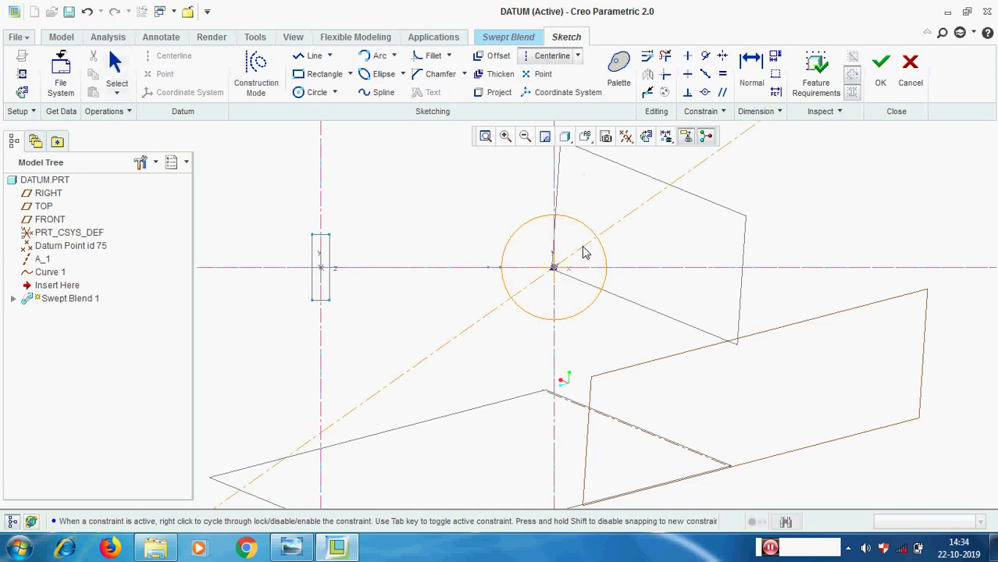
pyautogui.click(583, 250)
pyautogui.click(555, 271)
pyautogui.click(535, 250)
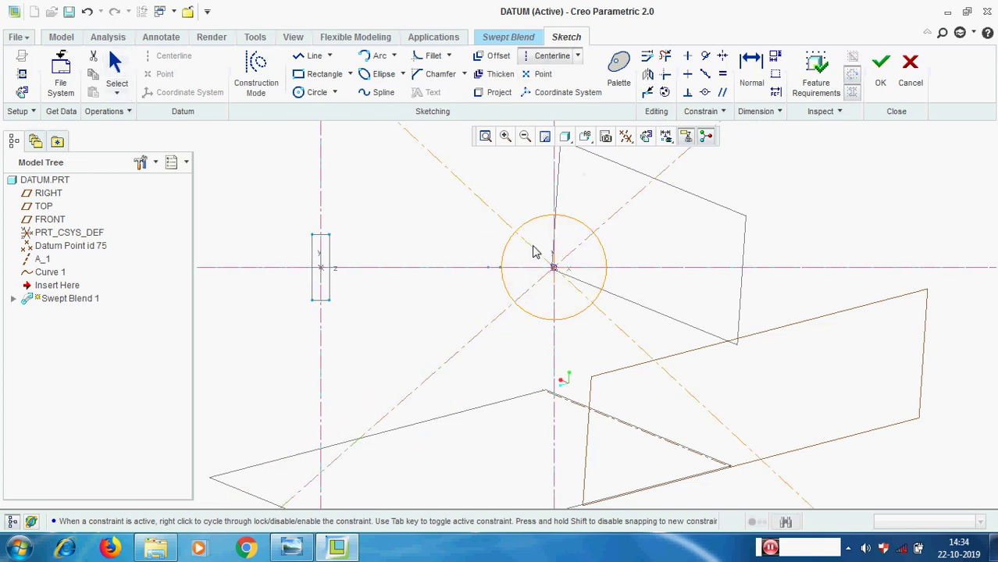
pyautogui.middleClick(661, 250)
# Step: Dimension the angle between the two diagonal centerlines as 90 and fix the lower angle to the vertical reference at 45
pyautogui.press('d')
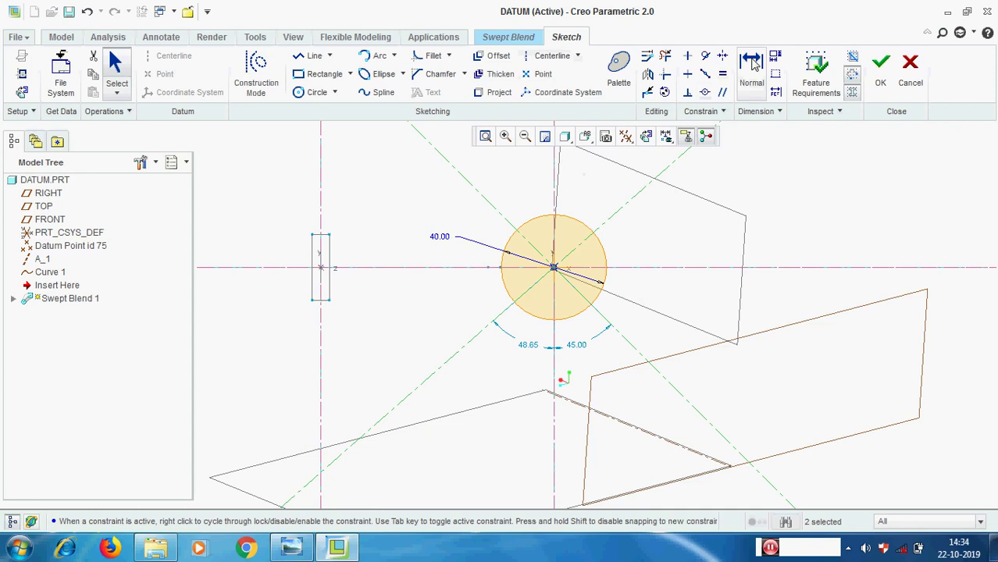
pyautogui.click(503, 214)
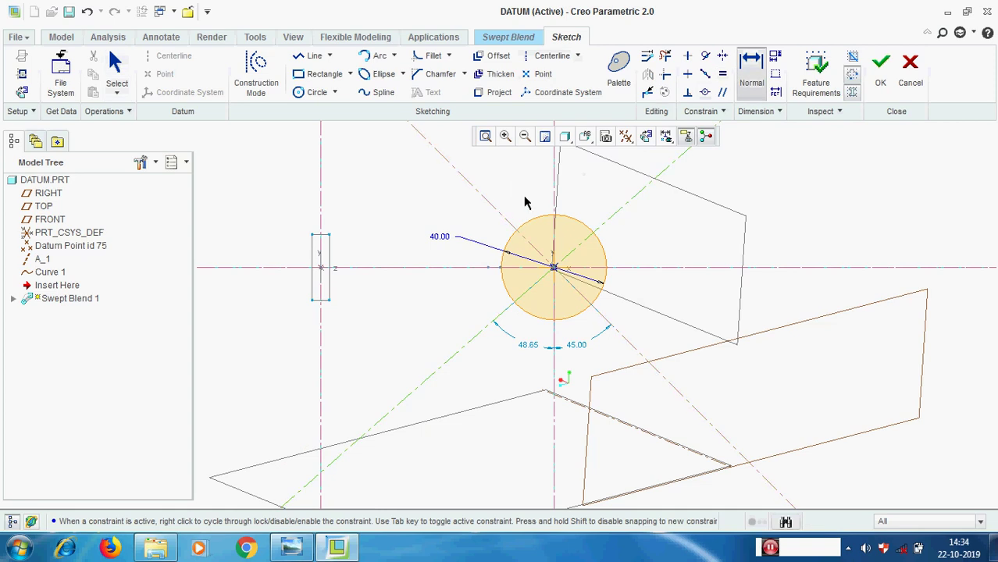
pyautogui.middleClick(526, 202)
pyautogui.write('90')
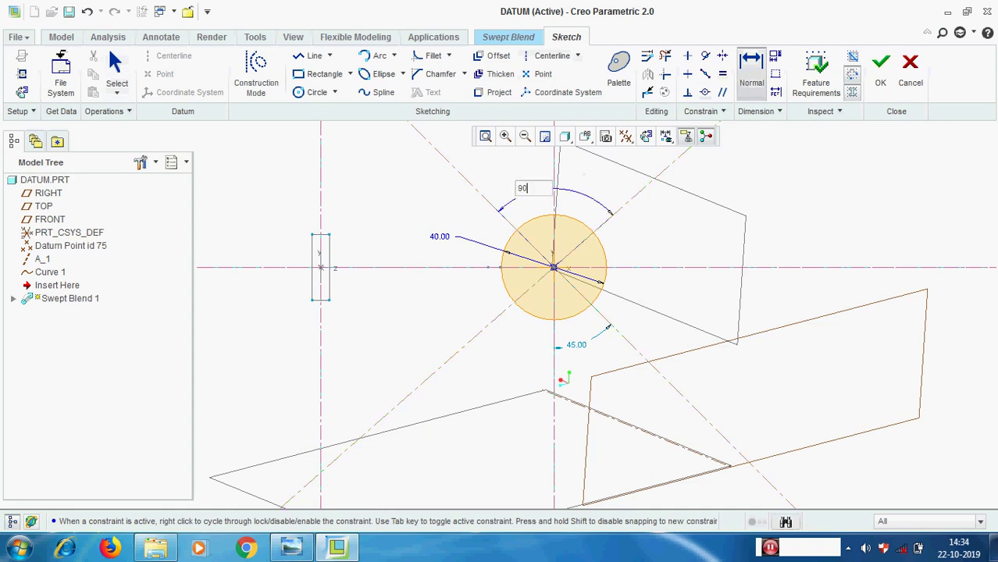
pyautogui.press('Return')
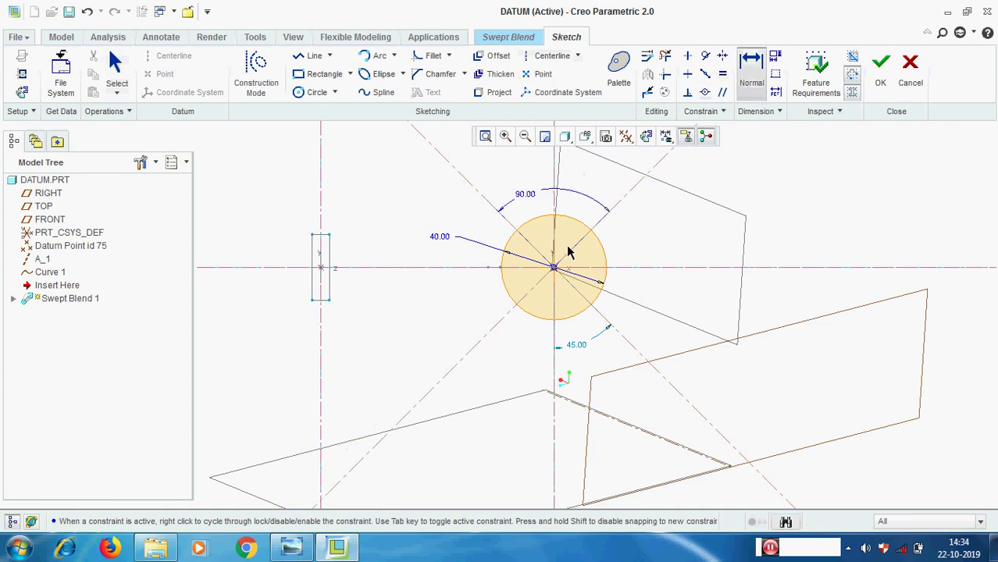
pyautogui.doubleClick(583, 345)
pyautogui.write('4')
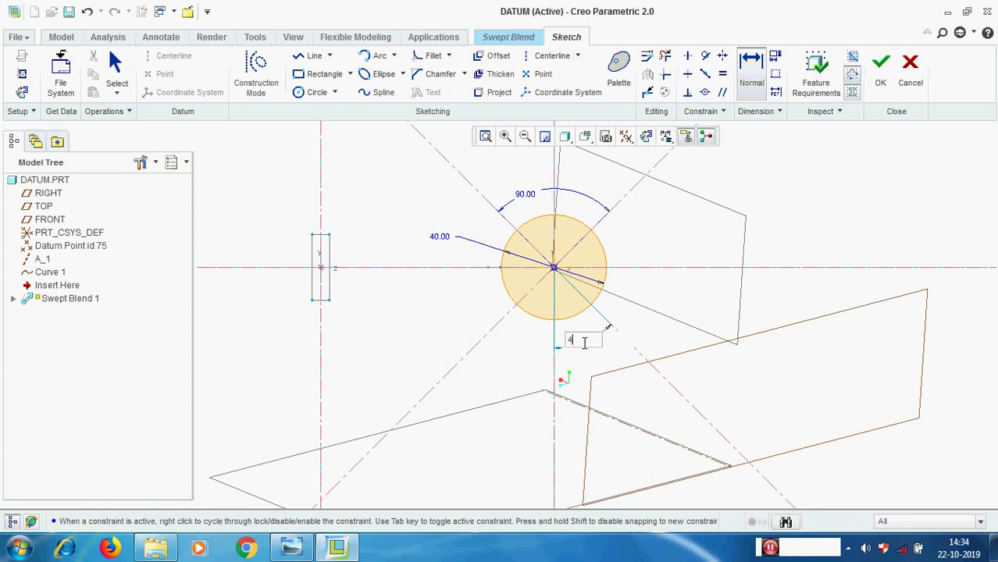
pyautogui.write('5')
pyautogui.press('Return')
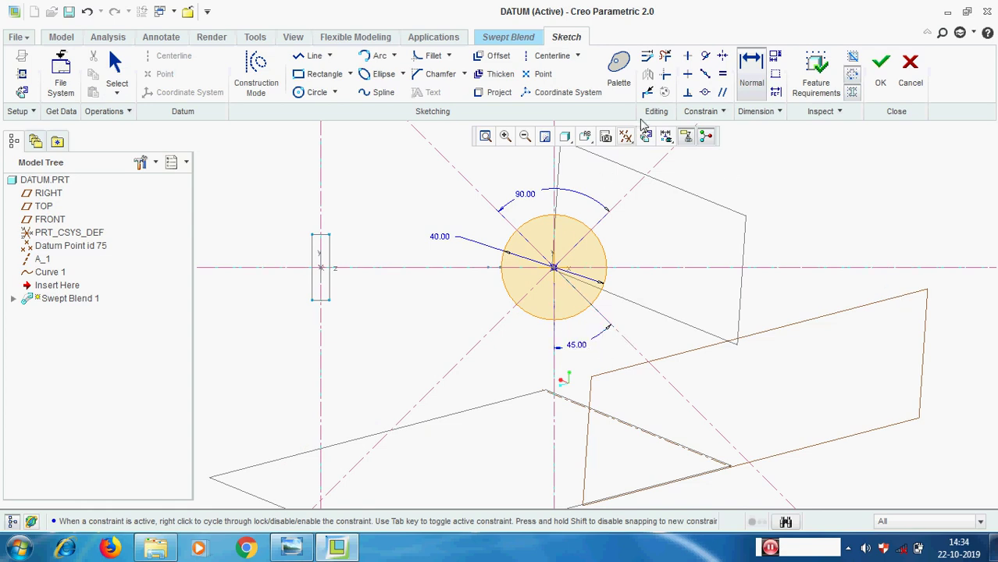
# Step: Divide the Section 2 circle at its four intersections with the diagonal centerlines
pyautogui.click(648, 92)
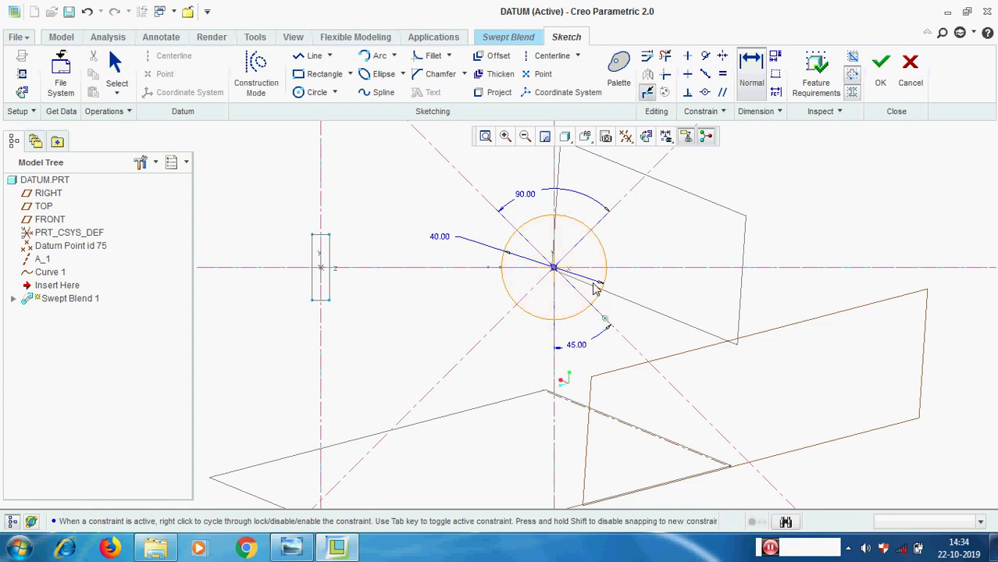
pyautogui.click(591, 231)
pyautogui.click(516, 230)
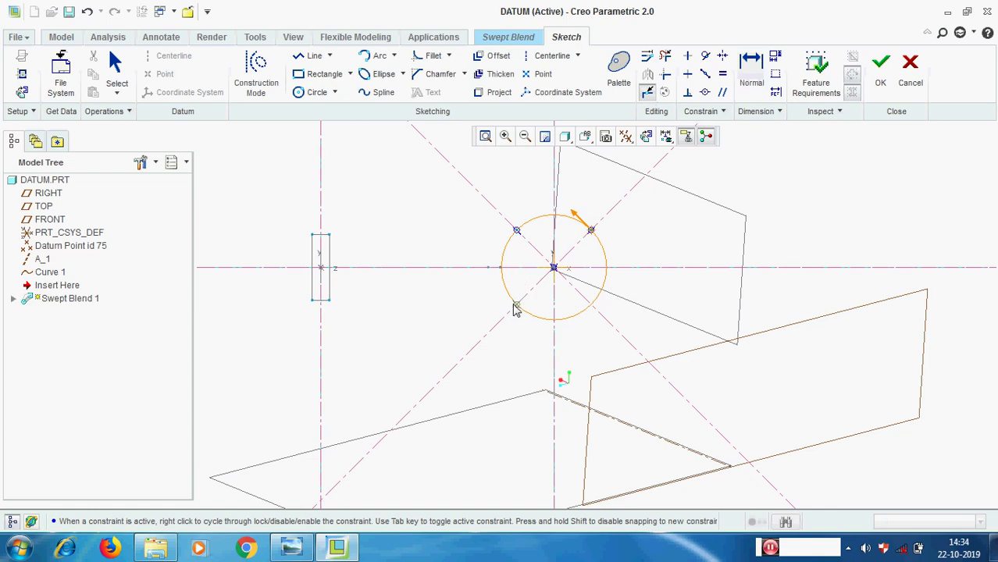
pyautogui.click(516, 305)
pyautogui.click(592, 305)
pyautogui.middleClick(624, 269)
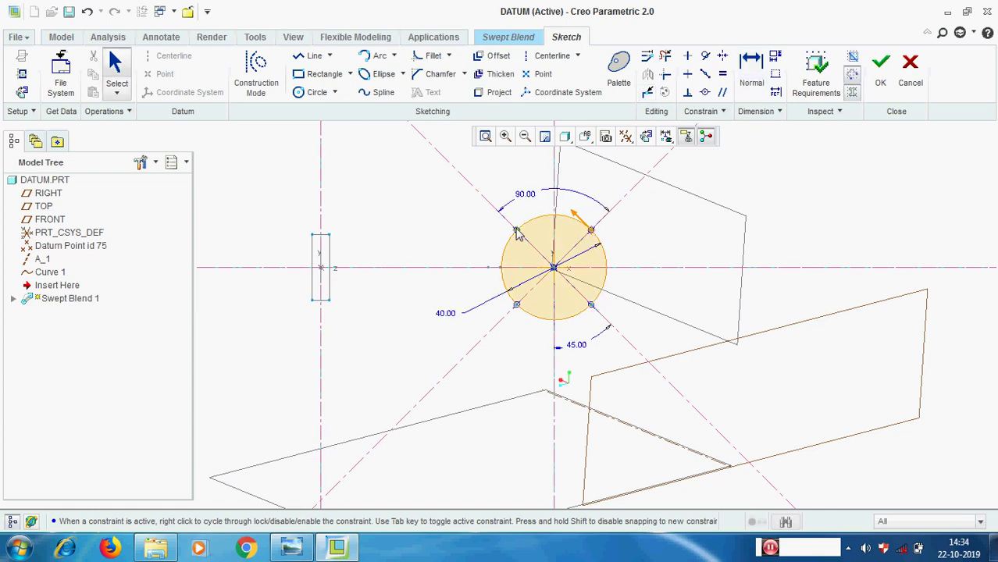
# Step: Try making the circle's upper-left division point the section's start point
pyautogui.click(517, 232)
pyautogui.rightClick(517, 232)
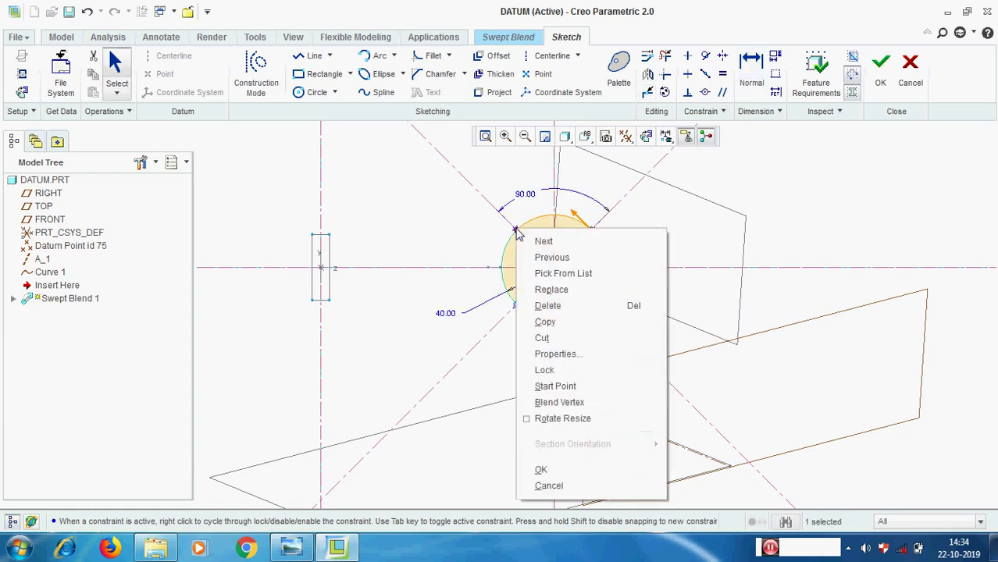
pyautogui.click(556, 385)
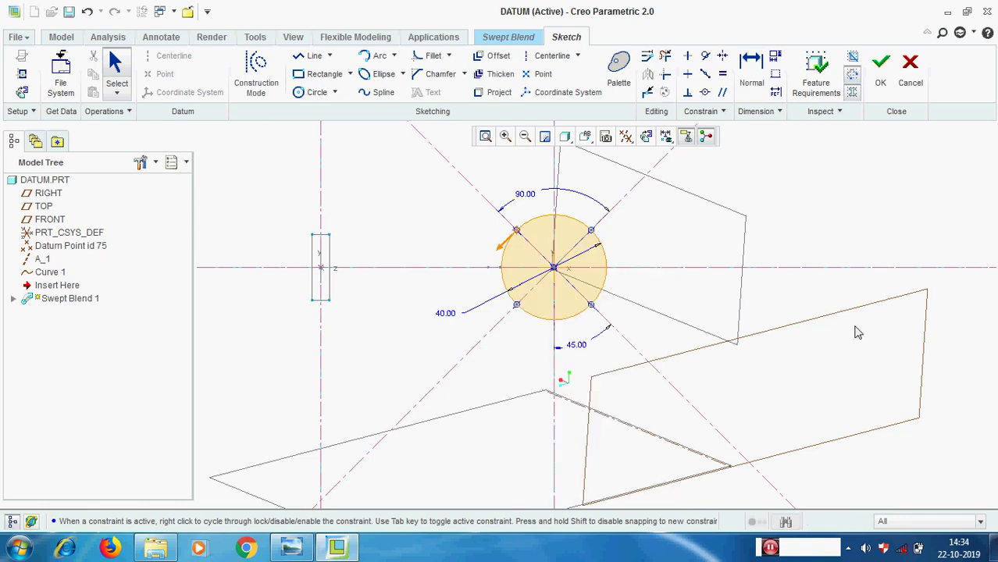
pyautogui.click(87, 11)
# Step: Finish the Section 2 sketch, inspect the blend preview along the trajectory, and complete the Swept Blend
pyautogui.click(879, 68)
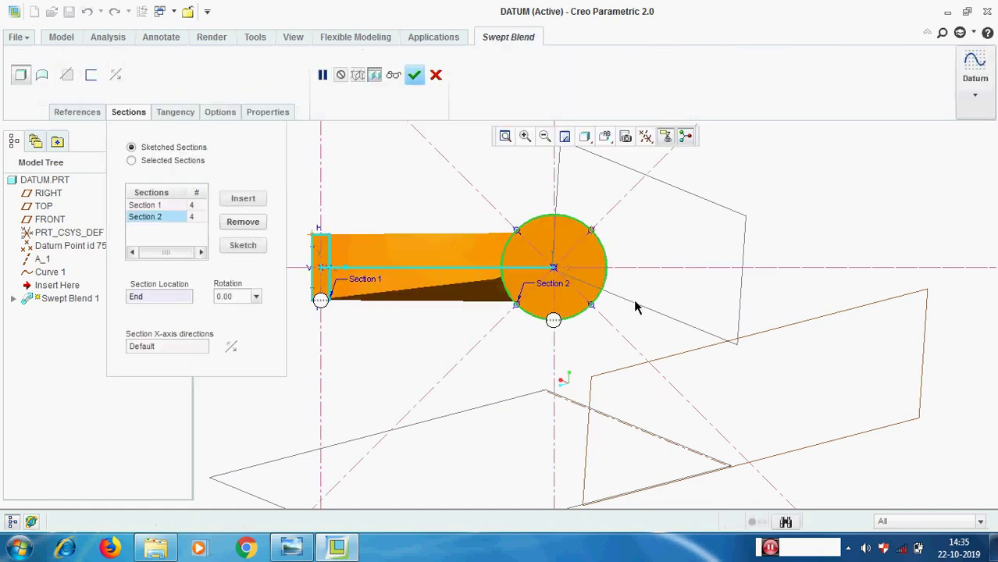
pyautogui.moveTo(643, 285); pyautogui.dragTo(676, 236, button='middle')
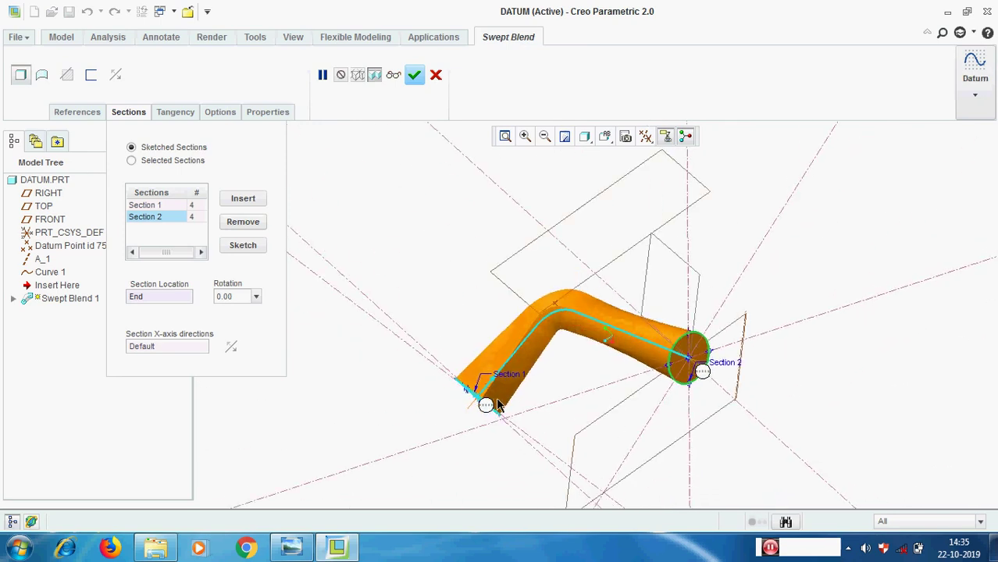
pyautogui.scroll(5, 699, 351)
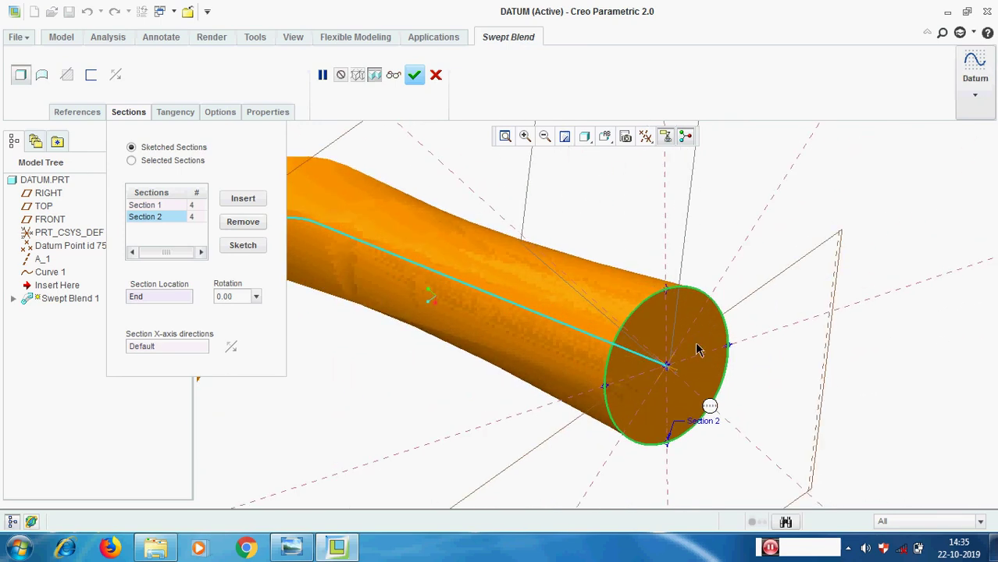
pyautogui.scroll(-4, 808, 266)
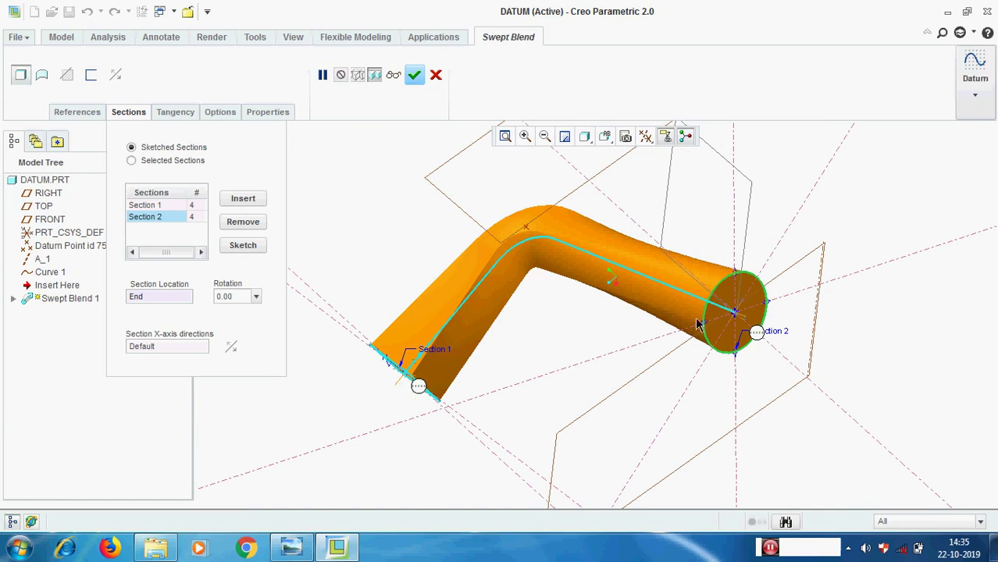
pyautogui.click(415, 74)
pyautogui.moveTo(834, 265)
pyautogui.mouseDown(button='middle')
pyautogui.moveTo(784, 303)
pyautogui.moveTo(807, 282)
pyautogui.moveTo(823, 292)
pyautogui.moveTo(814, 320)
pyautogui.moveTo(762, 348)
pyautogui.moveTo(817, 307)
pyautogui.moveTo(802, 272)
pyautogui.moveTo(797, 286)
pyautogui.mouseUp(button='middle')
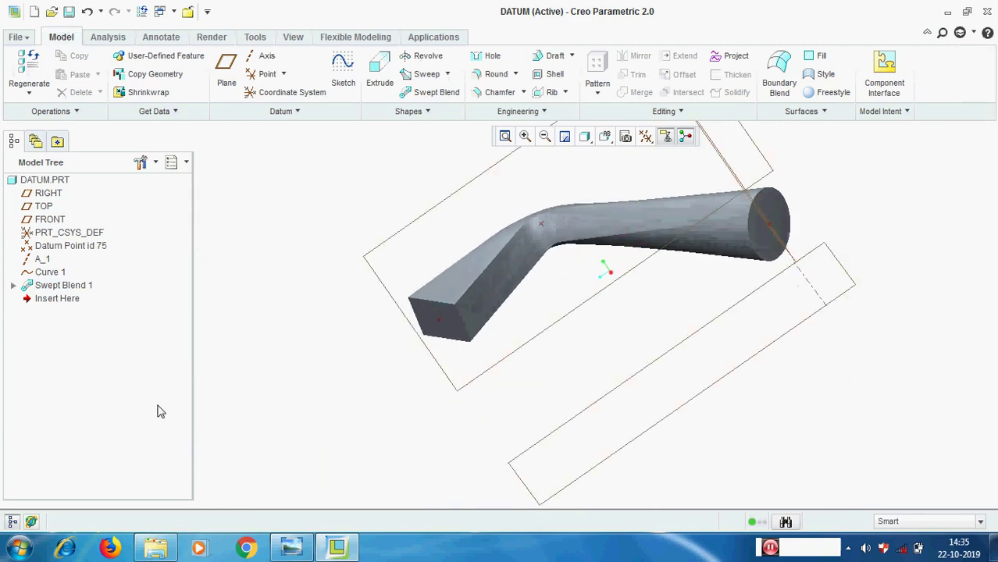
# Step: Redefine Swept Blend 1, reopen the Section 2 sketch, and make the circle's upper-left division point the start point
pyautogui.click(58, 288)
pyautogui.rightClick(58, 292)
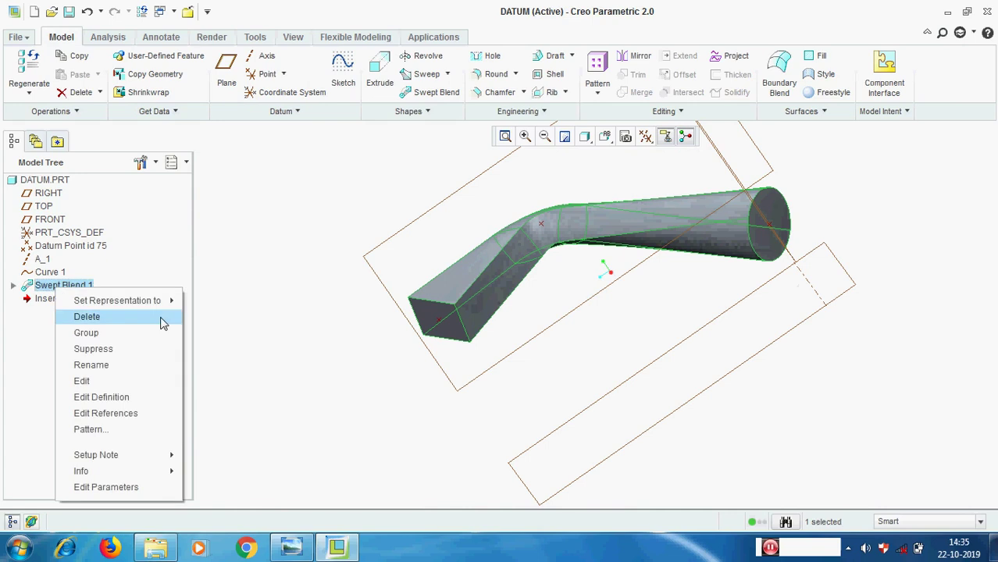
pyautogui.click(117, 395)
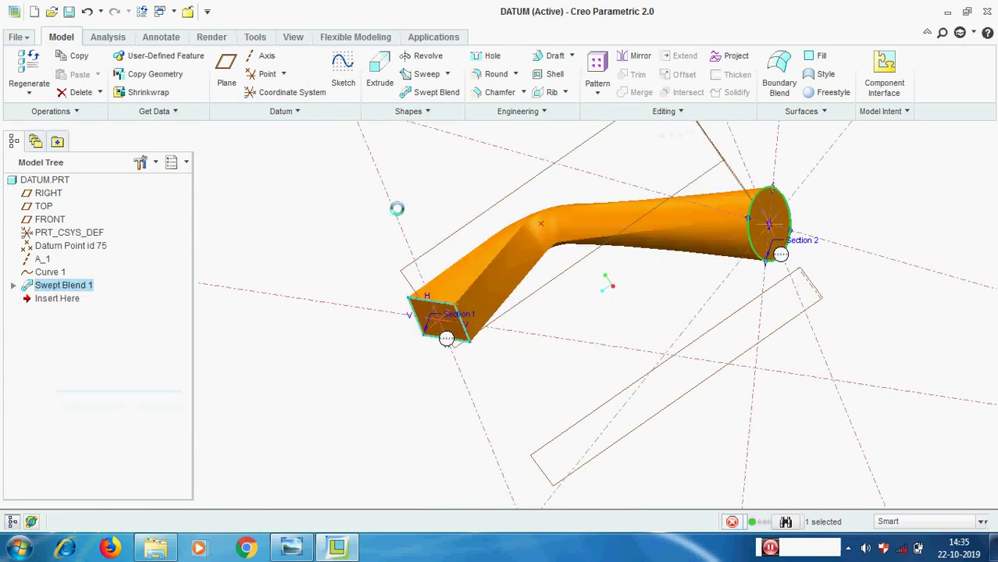
pyautogui.click(77, 112)
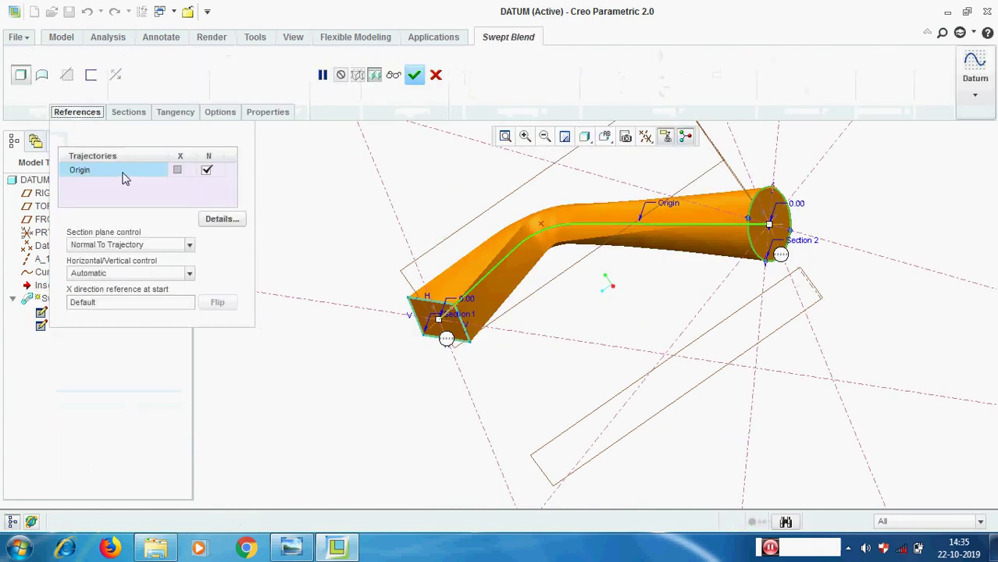
pyautogui.click(129, 113)
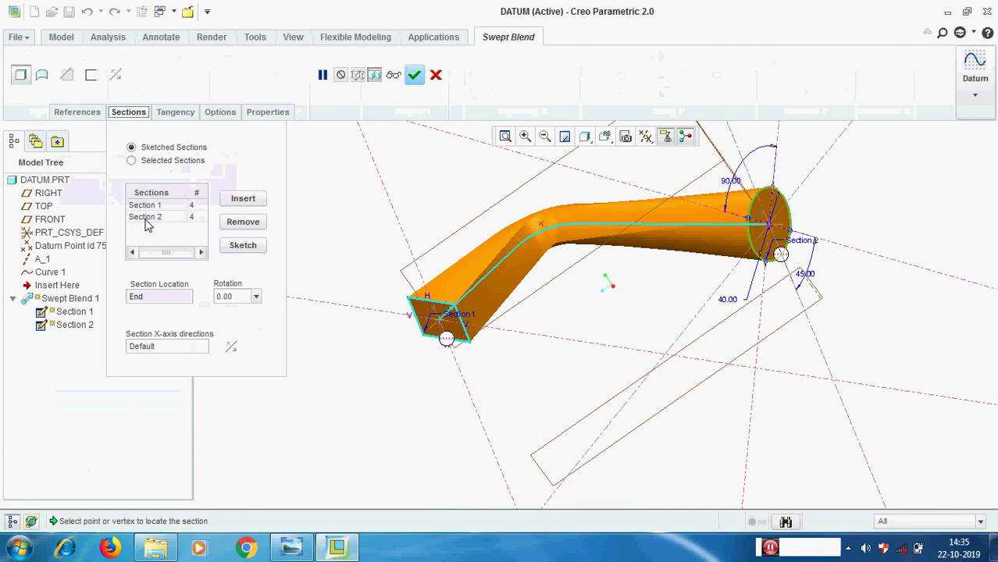
pyautogui.click(145, 219)
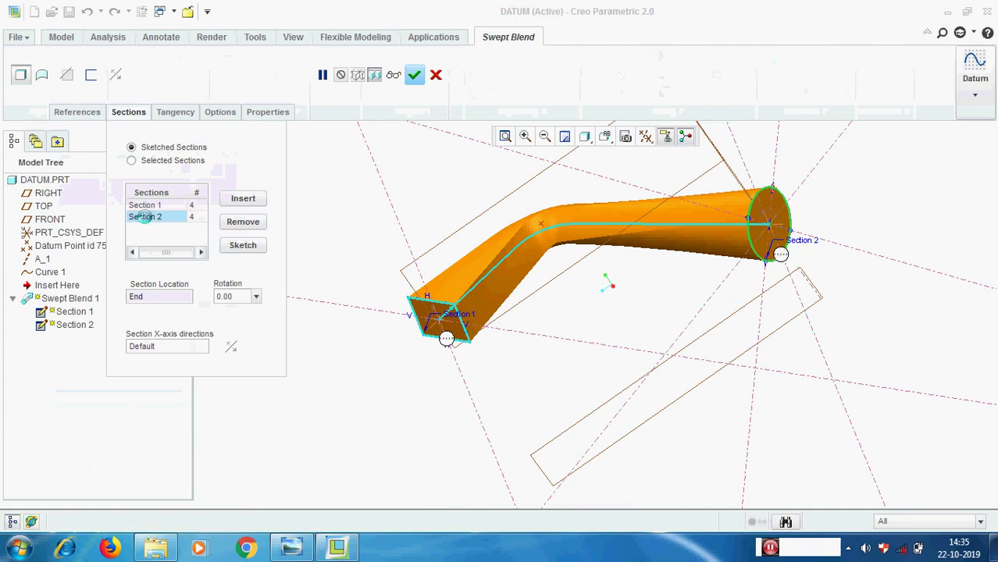
pyautogui.click(243, 246)
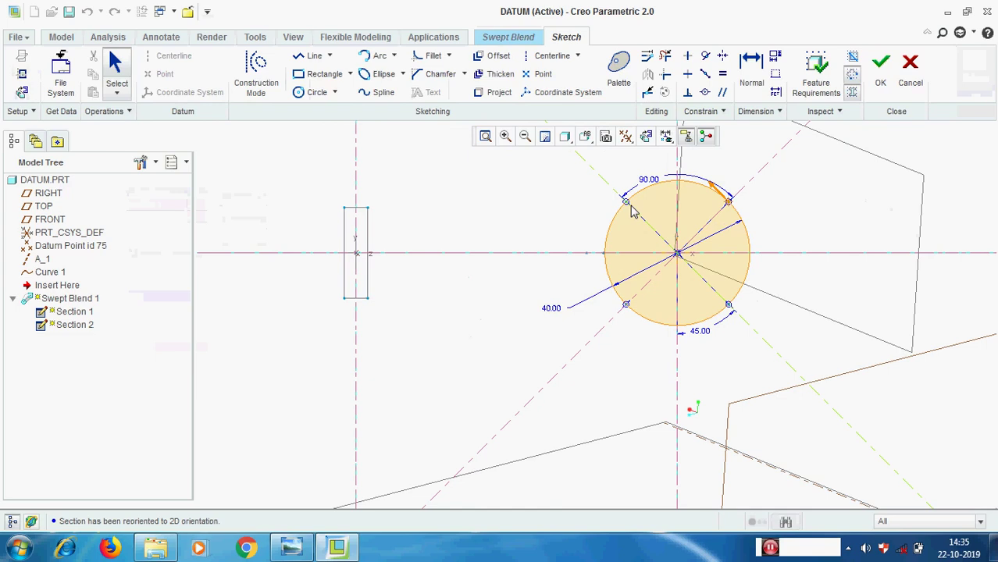
pyautogui.rightClick(625, 205)
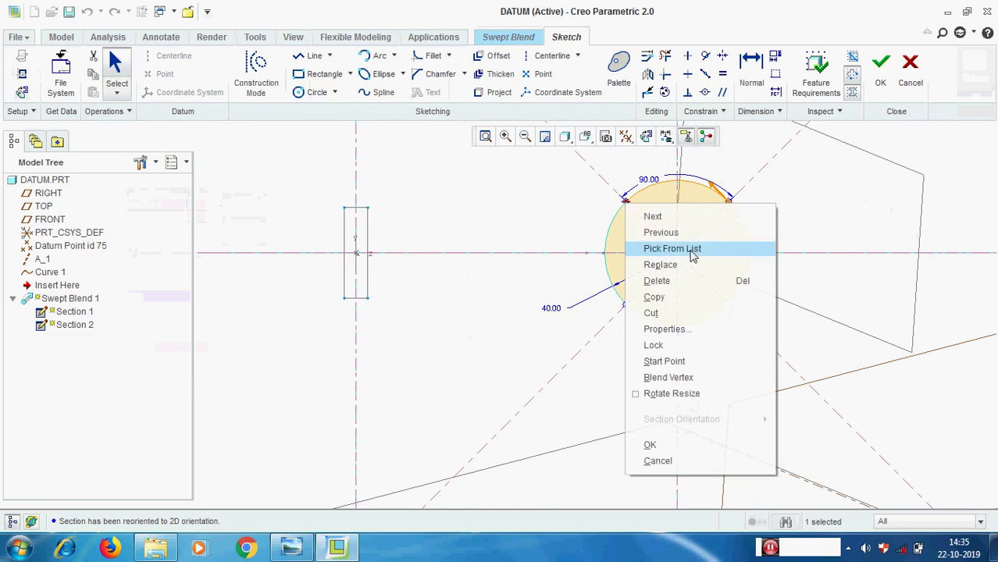
pyautogui.click(665, 362)
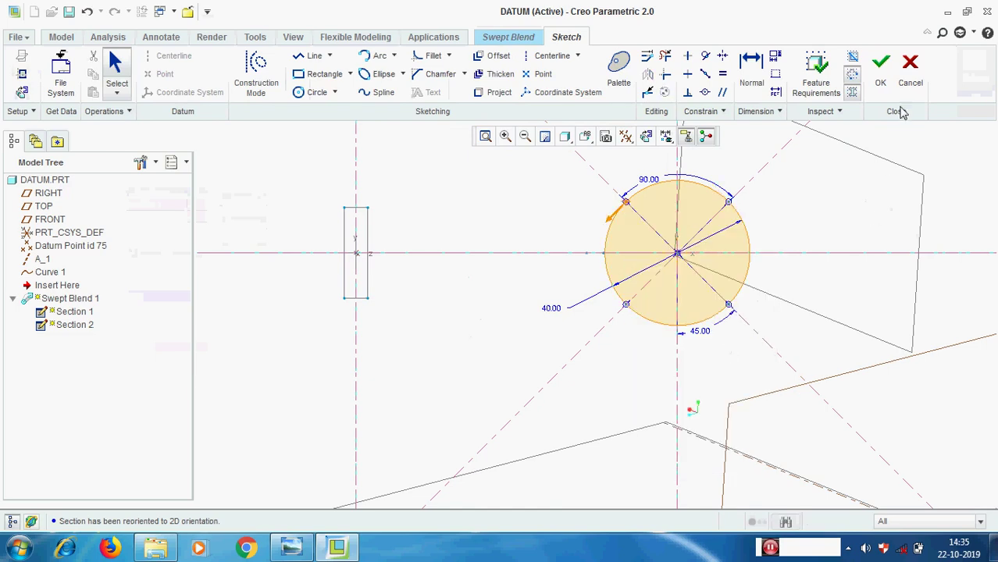
# Step: Finish the Section 2 sketch, complete the Swept Blend redefinition, and inspect the solid from another angle
pyautogui.click(881, 68)
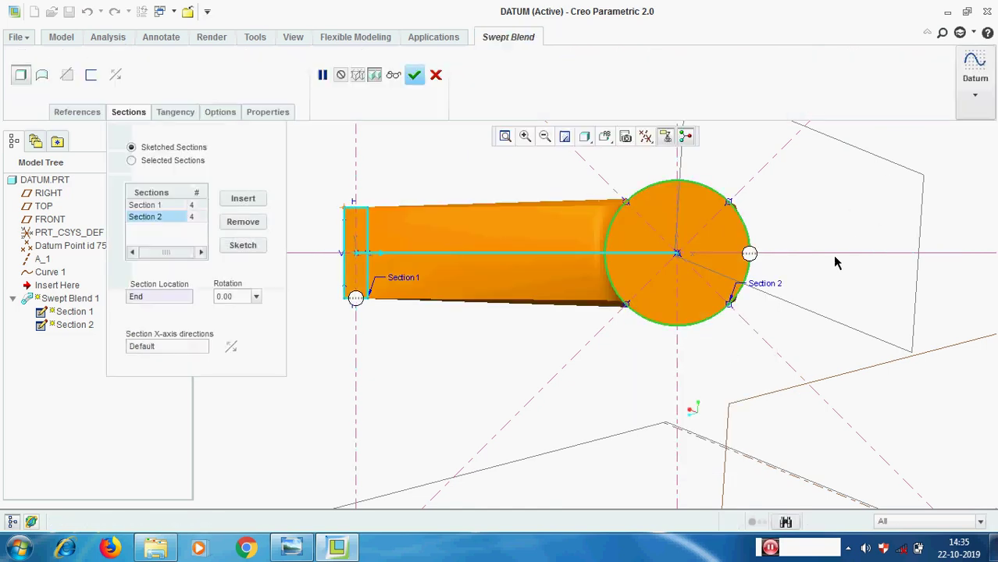
pyautogui.click(414, 75)
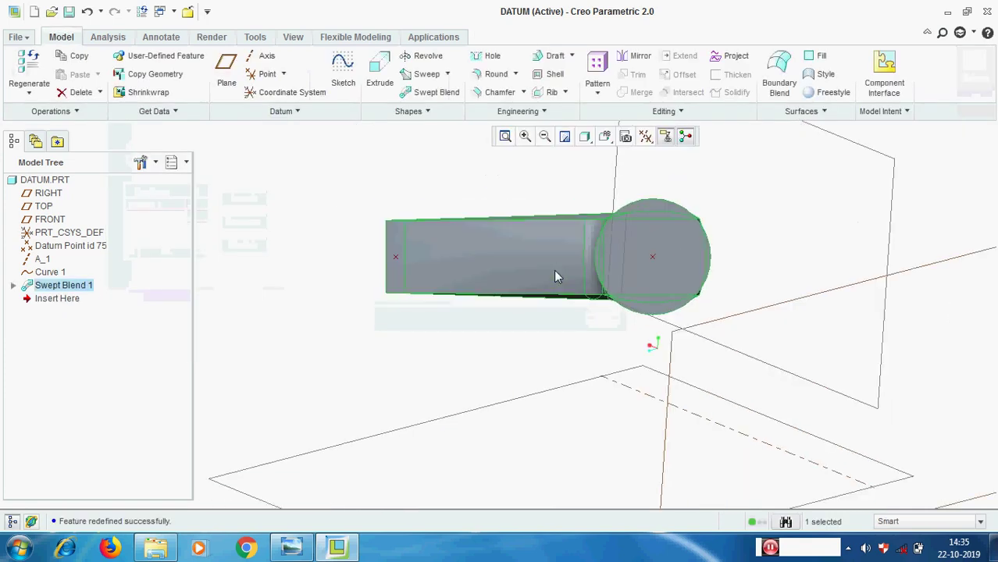
pyautogui.moveTo(598, 284); pyautogui.dragTo(750, 339, button='middle')
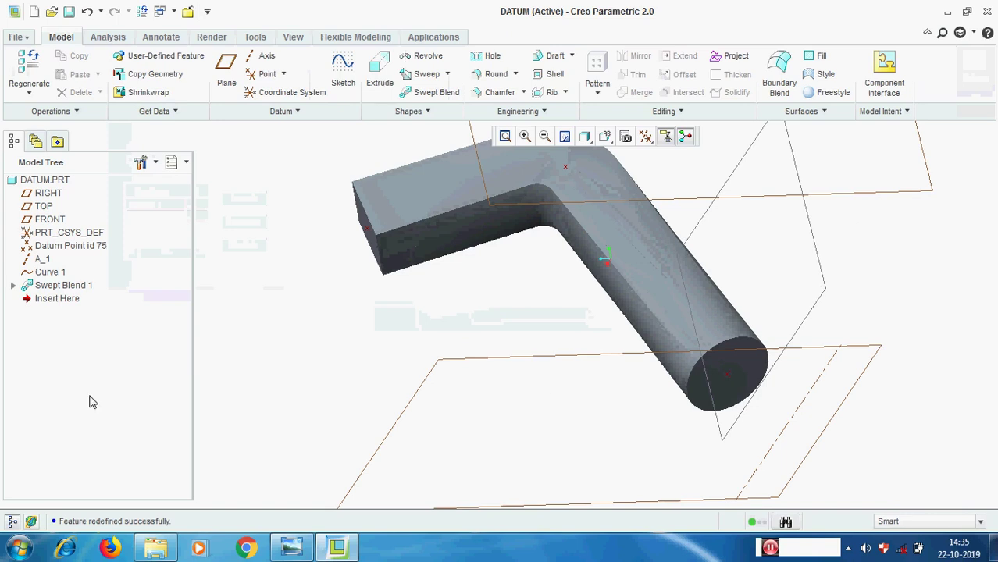
# Step: Redefine Swept Blend 1 with a Section 2 rotation of 45 degrees and preview the solid
pyautogui.click(70, 286)
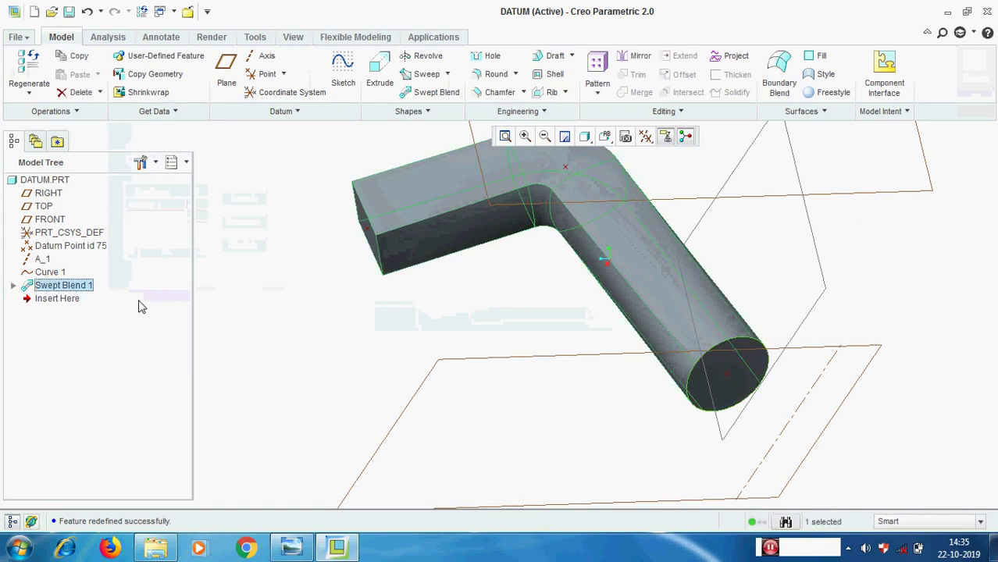
pyautogui.rightClick(70, 289)
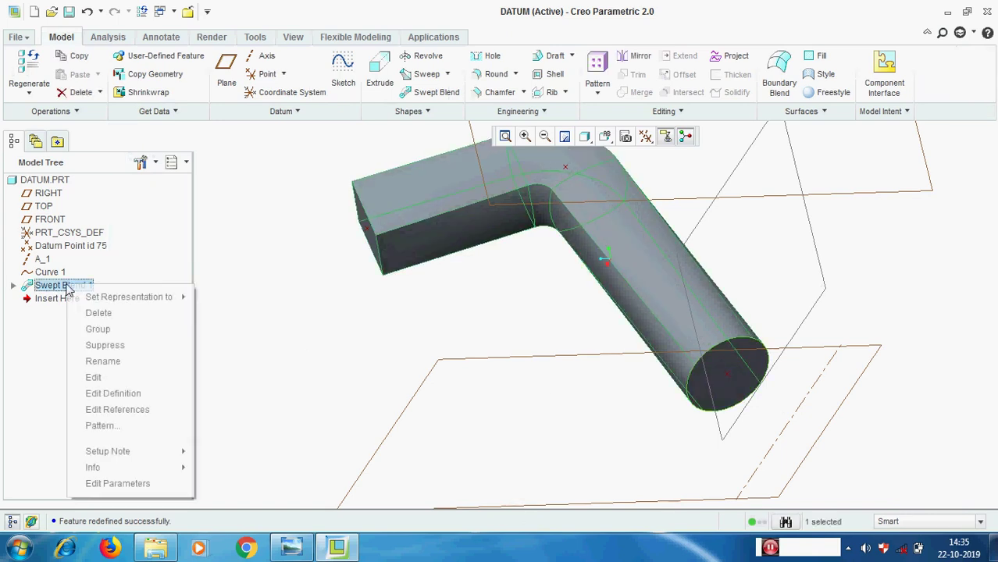
pyautogui.click(128, 393)
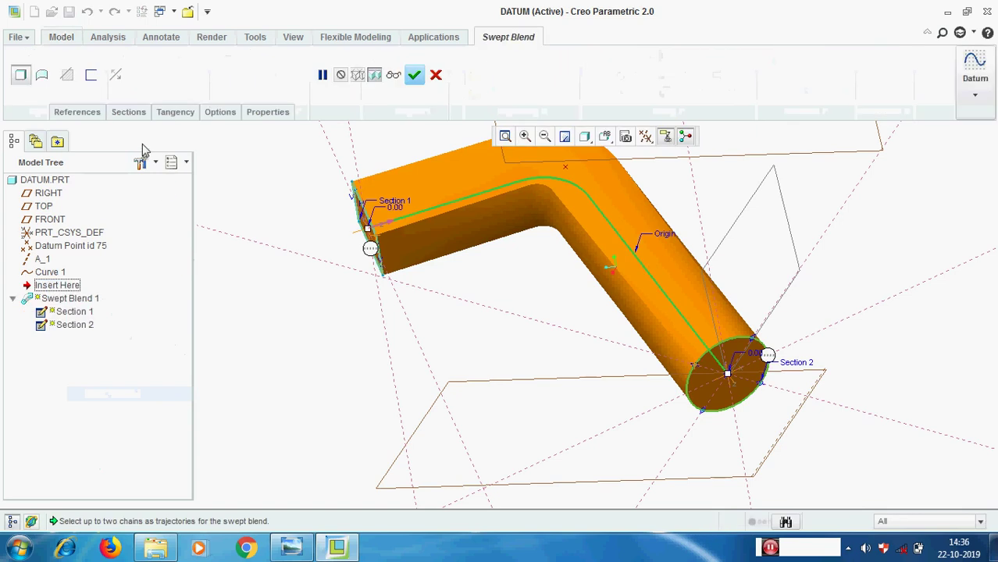
pyautogui.click(129, 114)
pyautogui.click(157, 217)
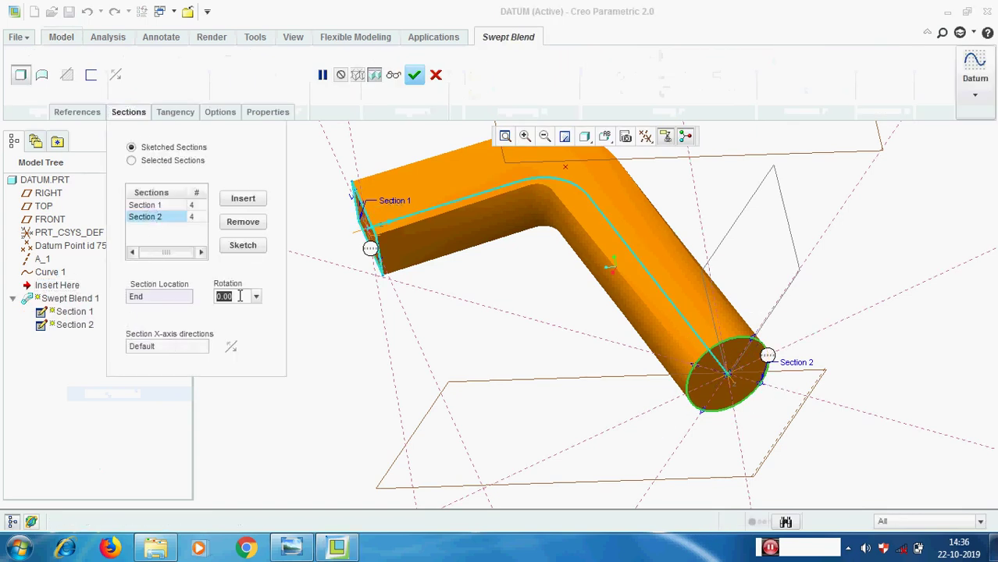
pyautogui.write('45')
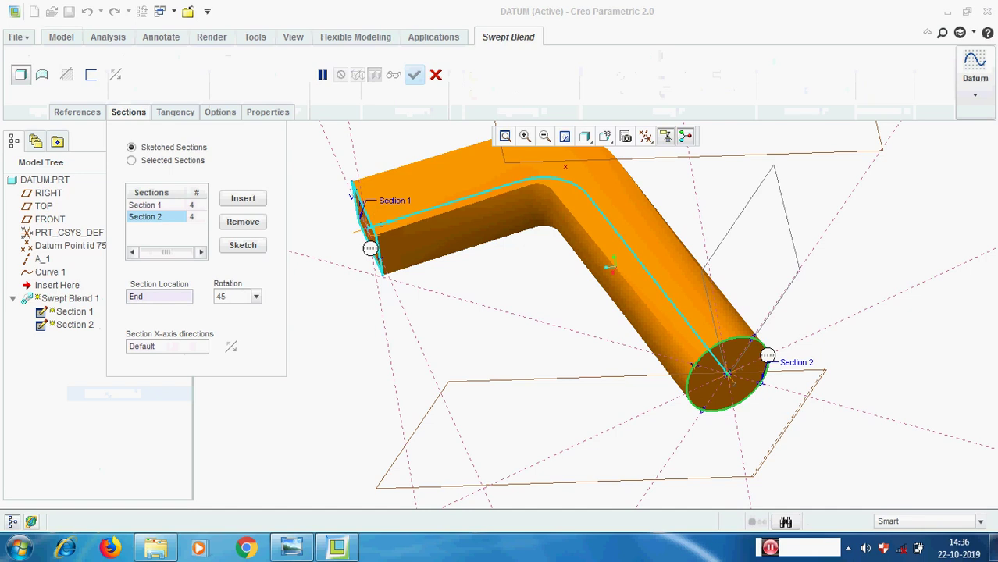
pyautogui.press('Return')
pyautogui.moveTo(672, 329); pyautogui.dragTo(820, 365, button='middle')
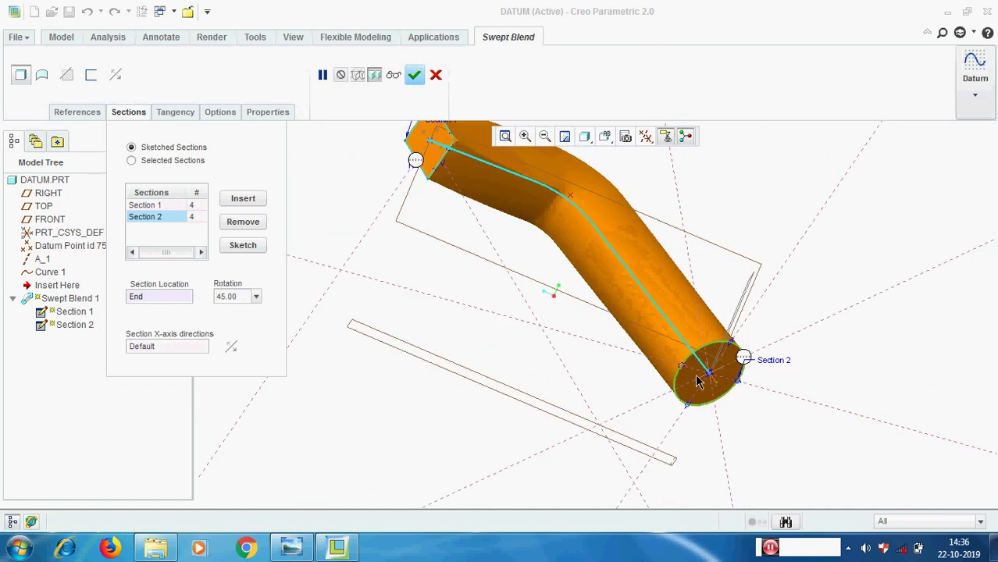
pyautogui.click(393, 76)
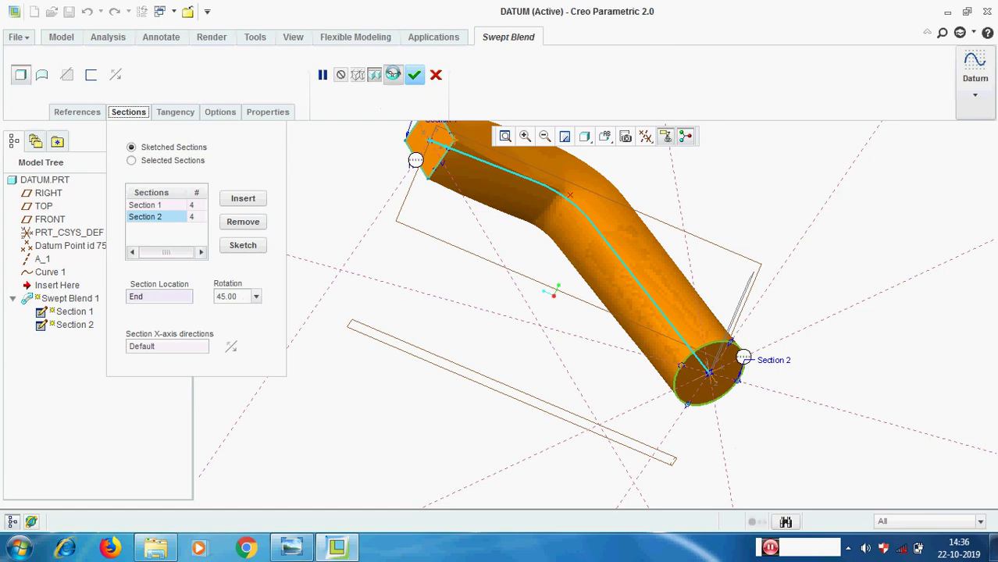
pyautogui.moveTo(515, 265); pyautogui.dragTo(867, 409, button='middle')
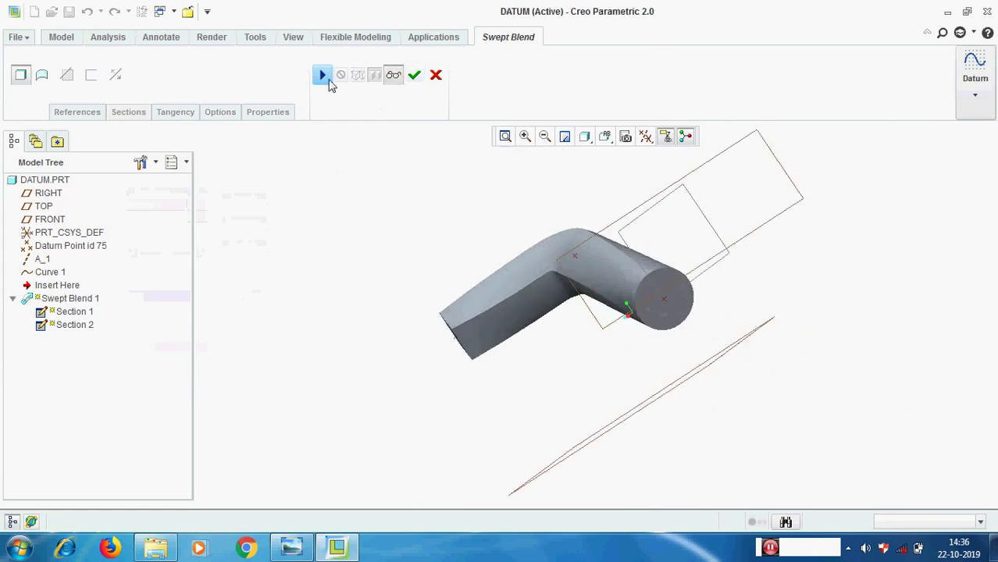
pyautogui.click(323, 76)
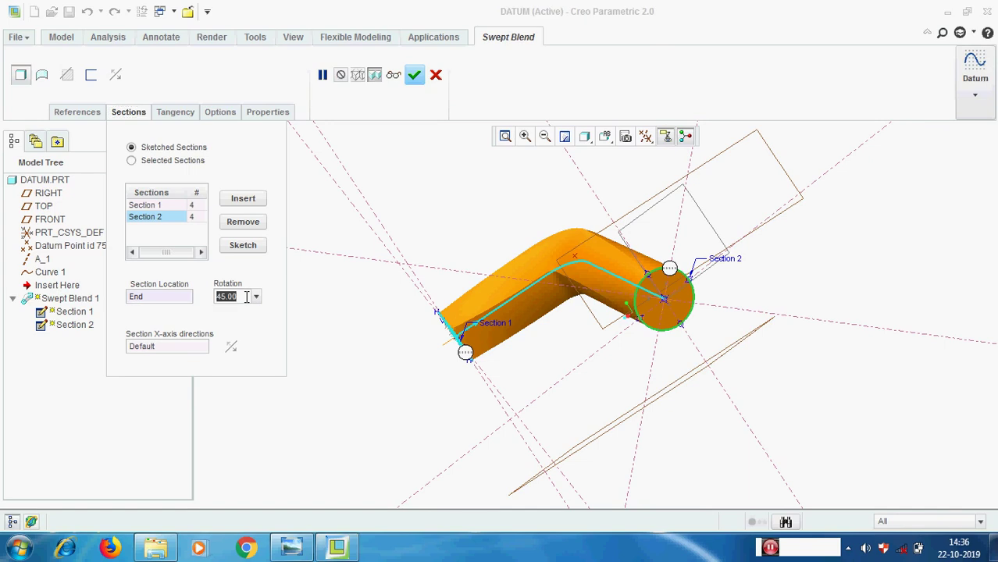
# Step: Set the Section 2 rotation to 90 degrees, complete the Swept Blend, and inspect the twisted solid
pyautogui.write('90')
pyautogui.press('Return')
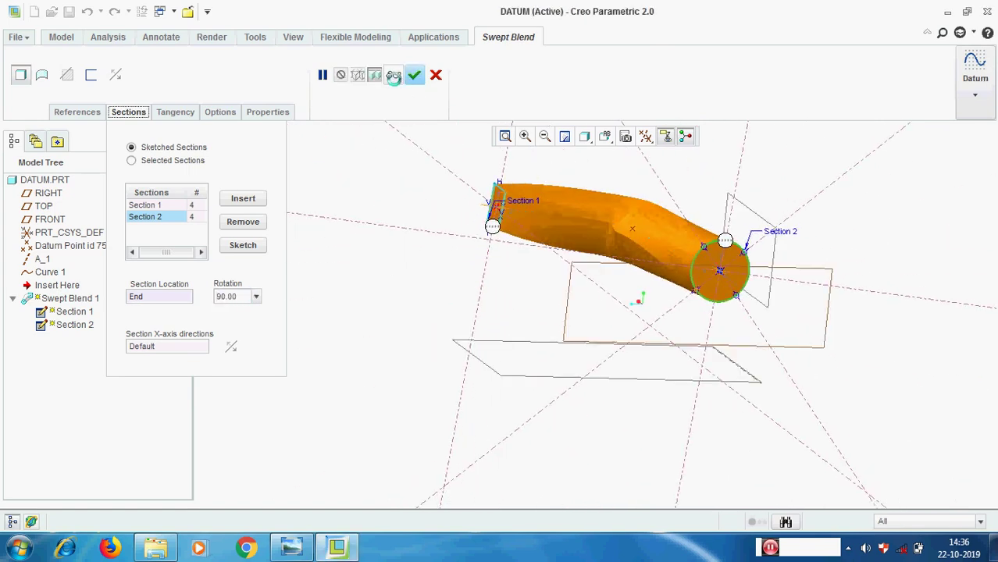
pyautogui.click(414, 75)
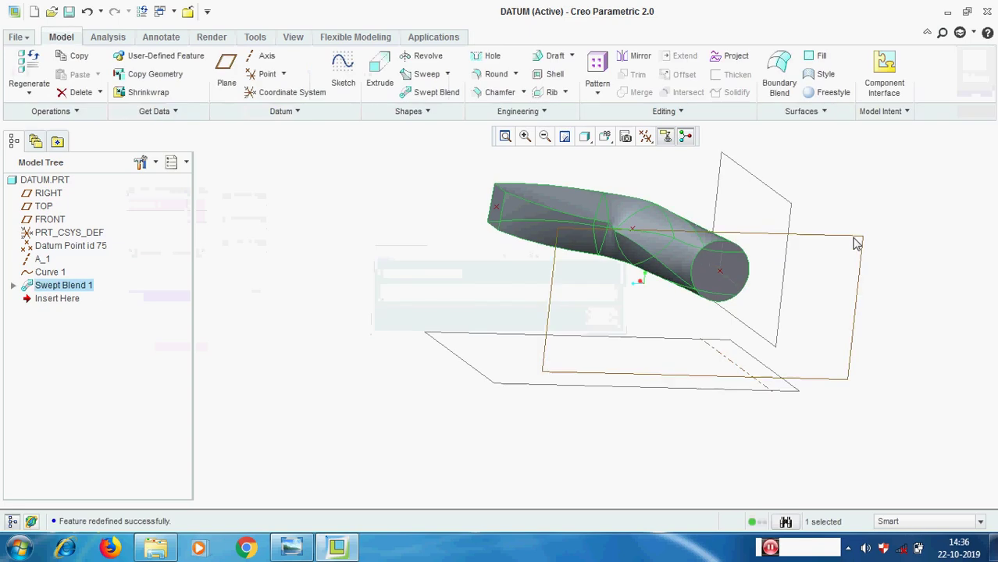
pyautogui.click(857, 243)
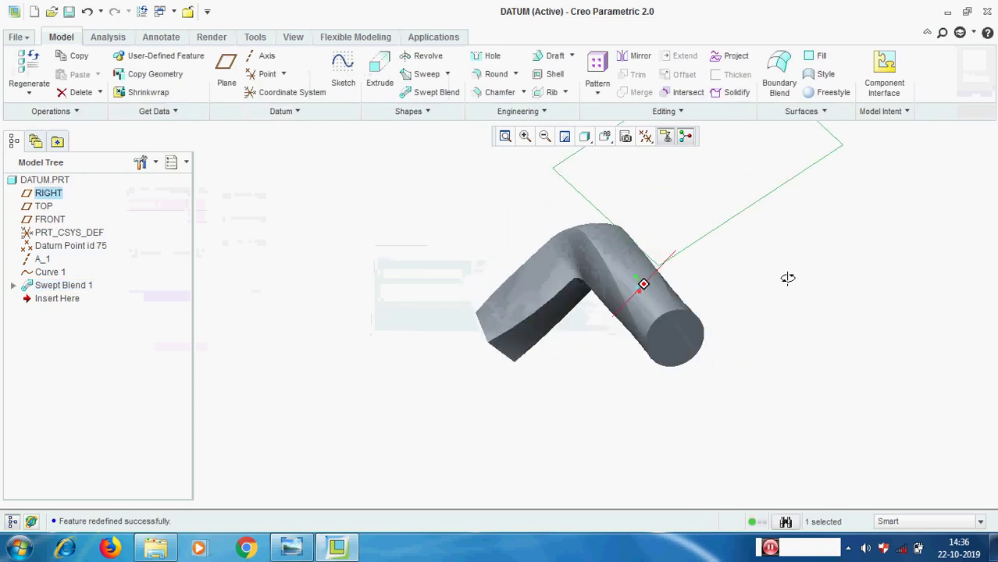